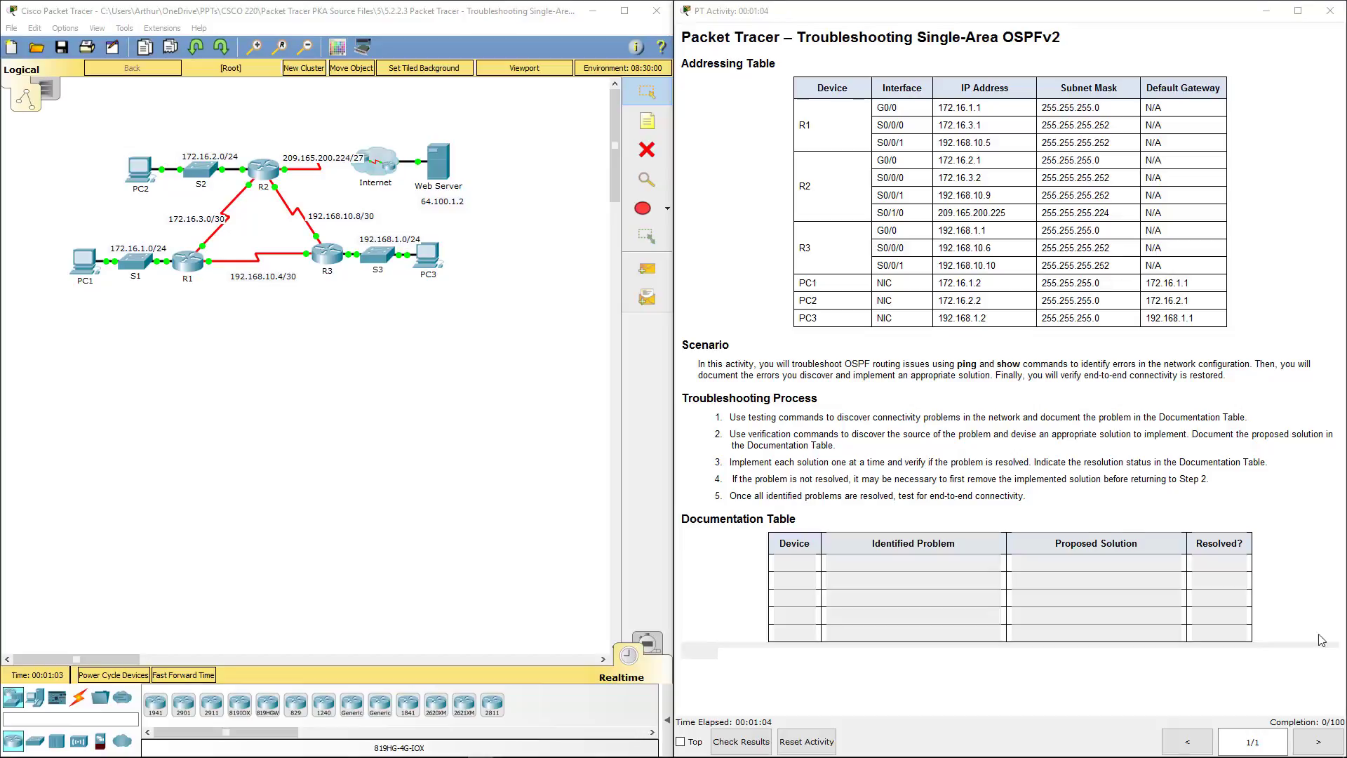
# Paste the Documentation Table into Word and dock that window on the right half beside the topology
pyautogui.moveTo(756, 417); pyautogui.dragTo(863, 421)
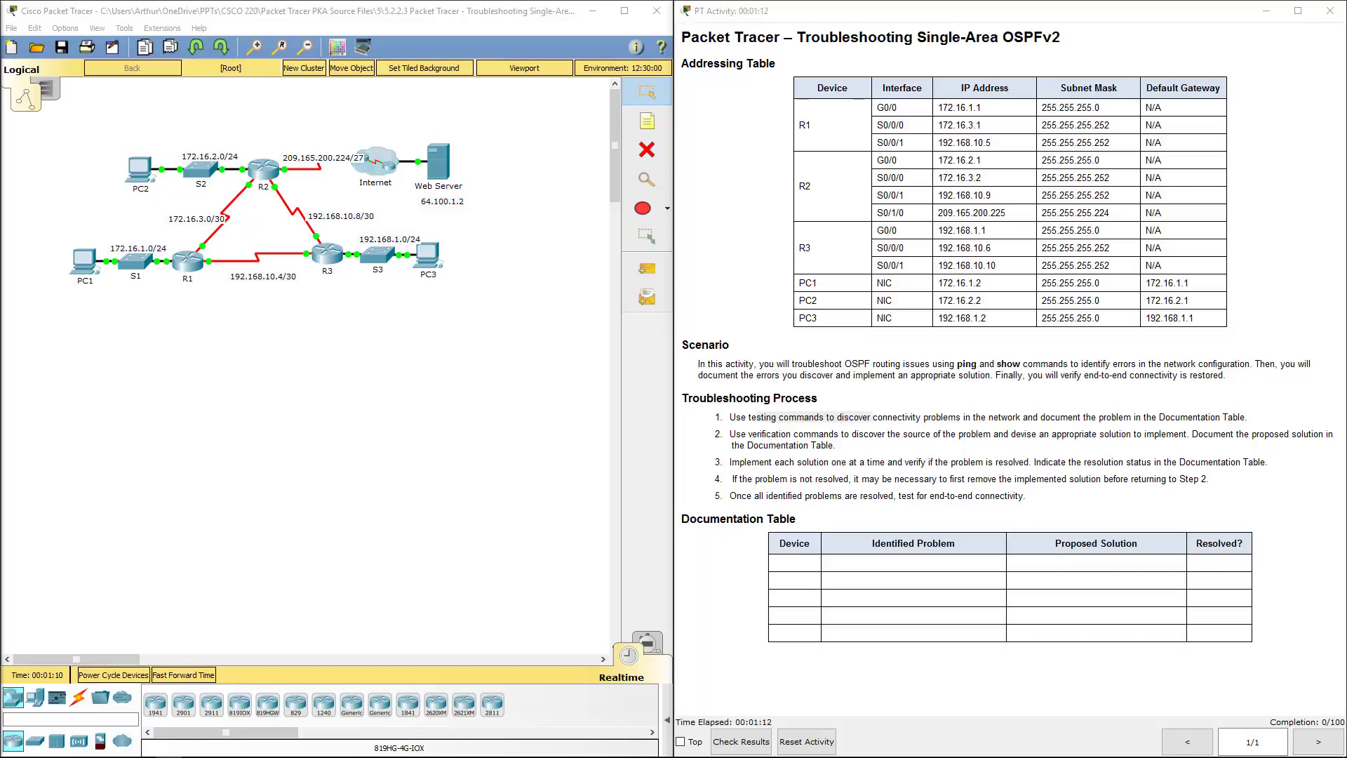
pyautogui.hotkey('ctrl', 'v')
pyautogui.press('super+Right')
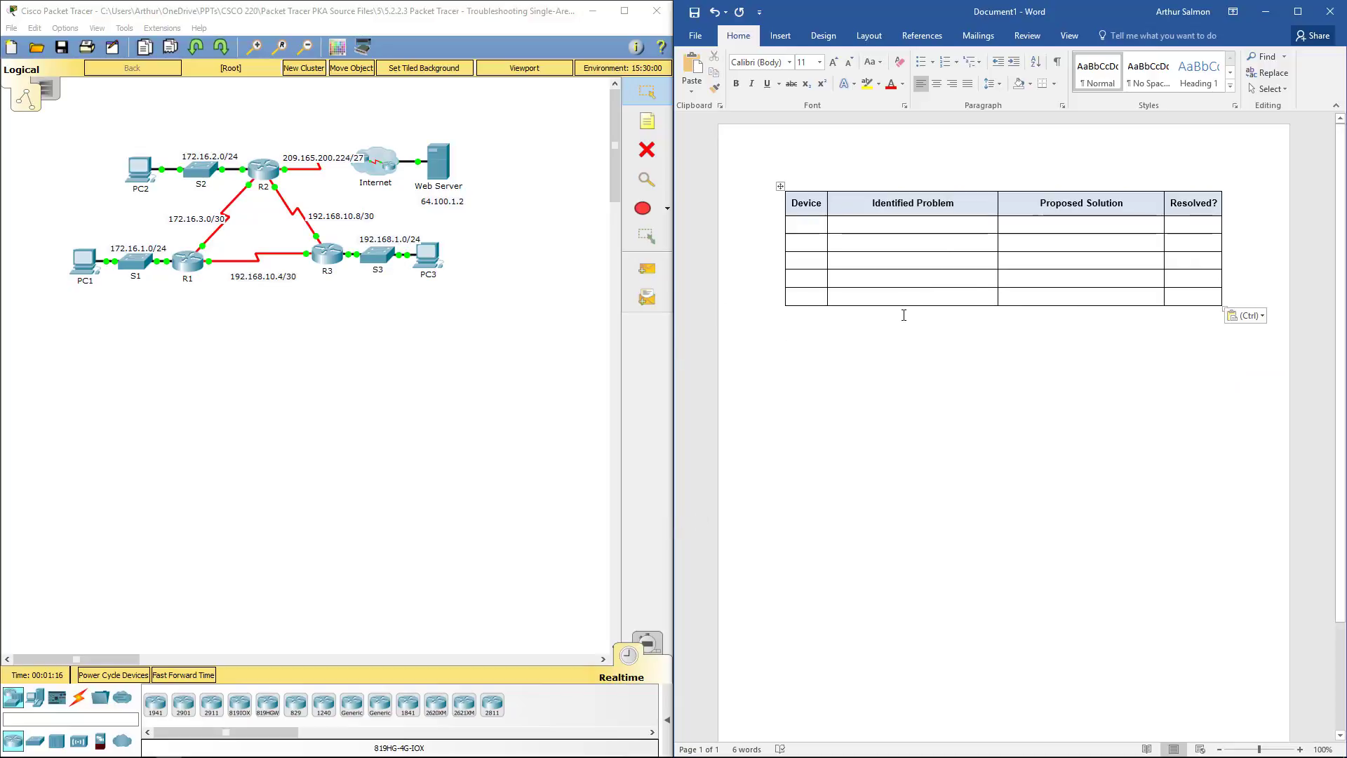
# Open R1's CLI and enter privileged mode with enable
pyautogui.click(187, 260)
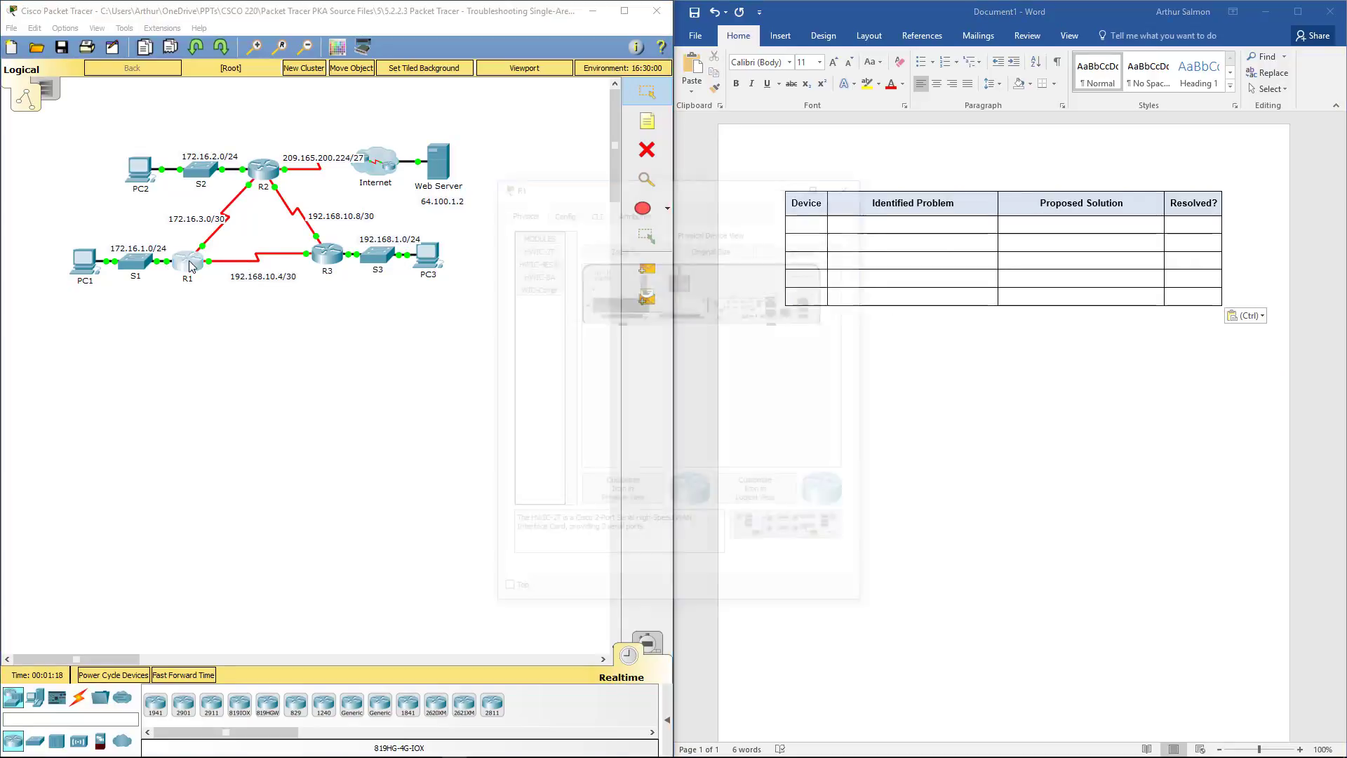
pyautogui.click(593, 210)
pyautogui.moveTo(652, 177); pyautogui.dragTo(417, 168)
pyautogui.press('Return')
pyautogui.press('Return')
pyautogui.press('Return')
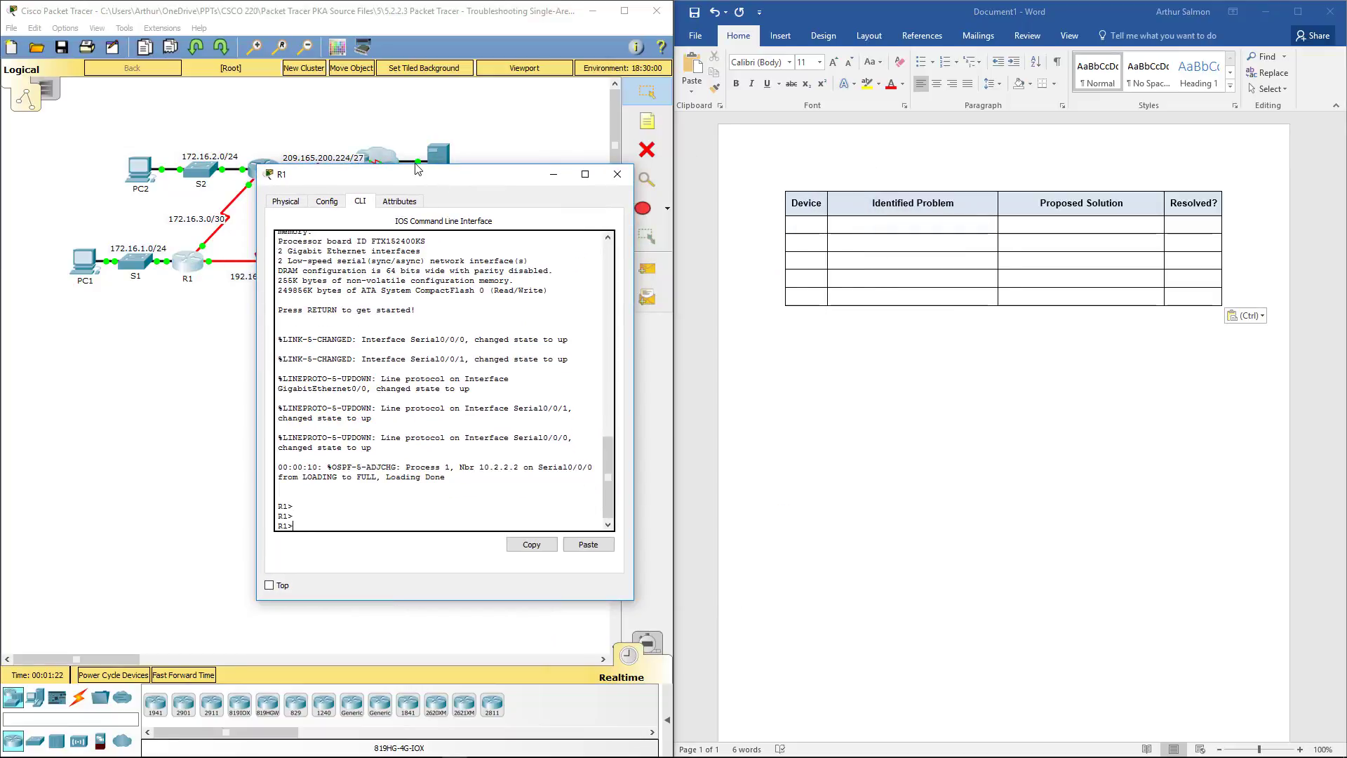
pyautogui.write('en')
pyautogui.press('Return')
# Run show ip ospf neighbor on R1, which lists only 10.2.2.2 as FULL
pyautogui.write('show')
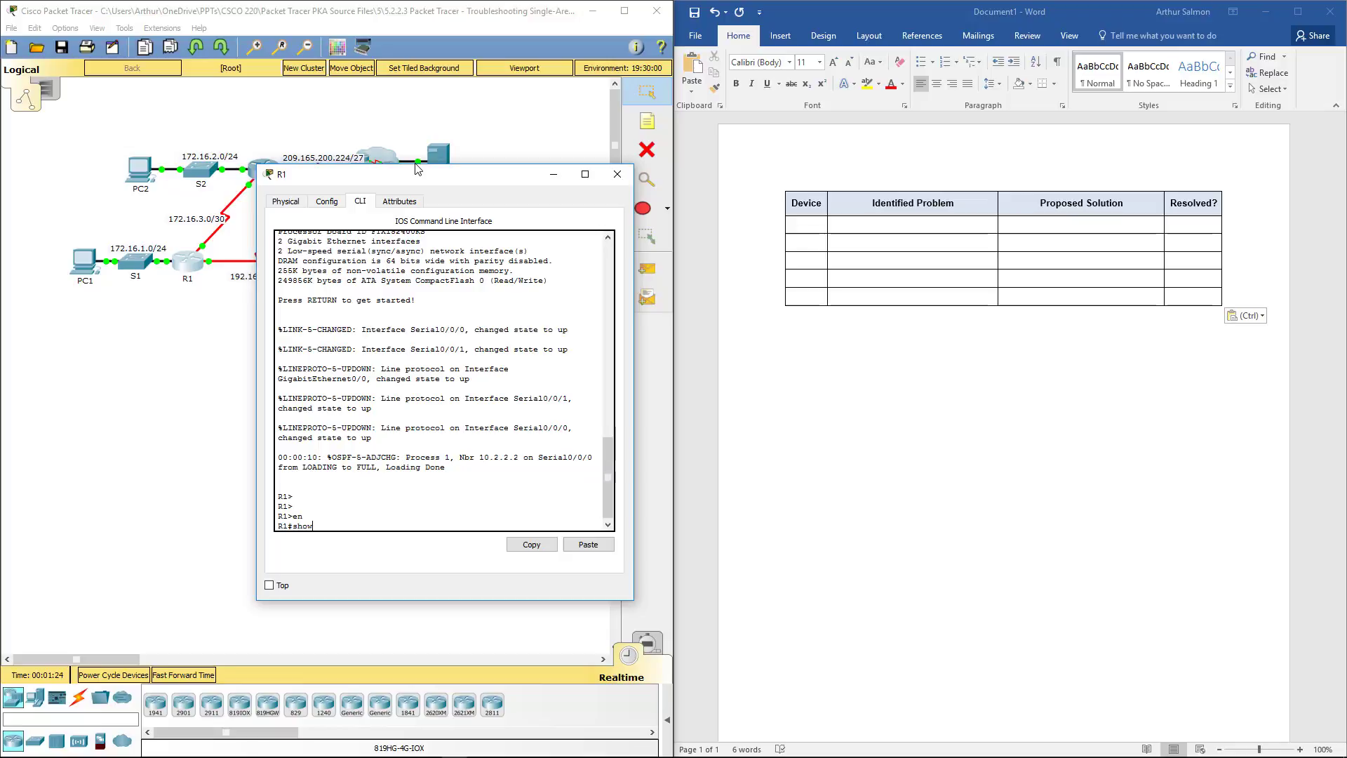
pyautogui.write(' ip os')
pyautogui.press('BackSpace')
pyautogui.press('BackSpace')
pyautogui.press('Tab')
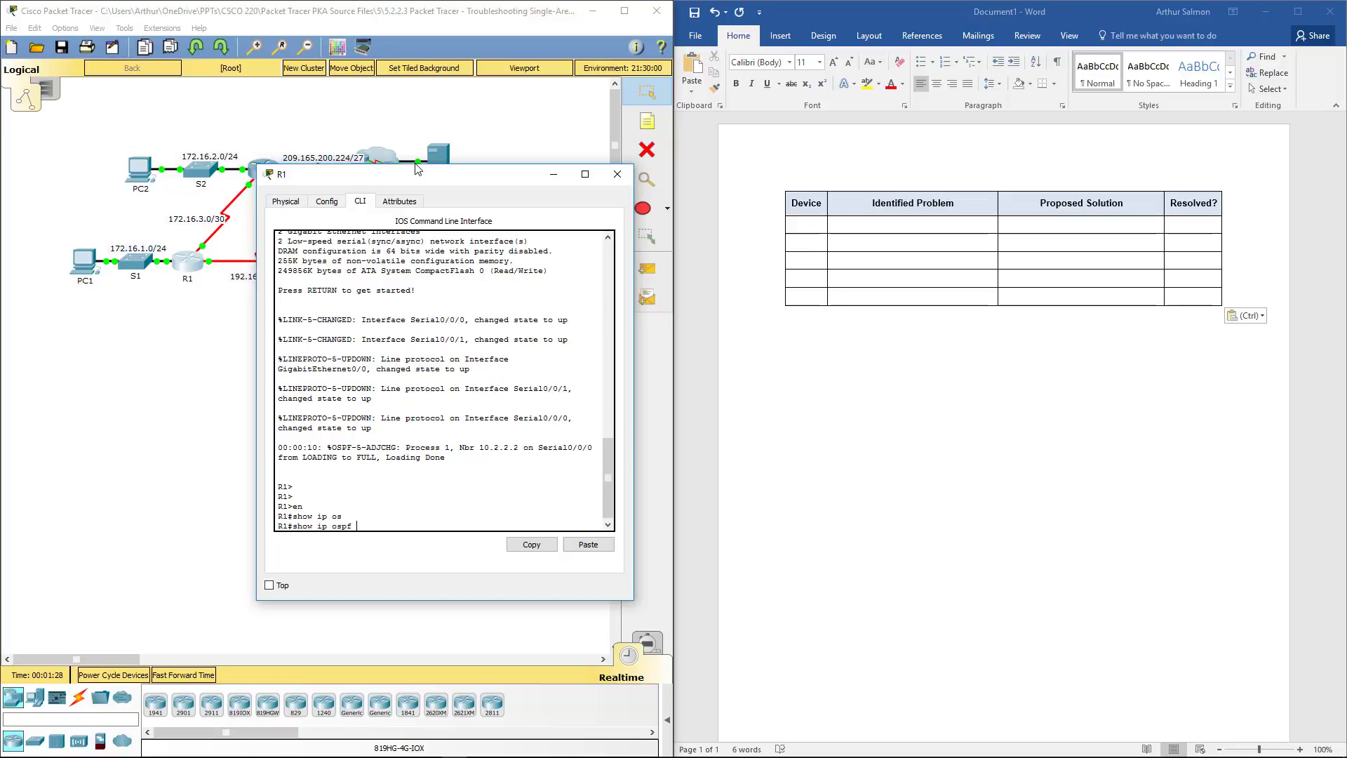
pyautogui.write('n')
pyautogui.press('Tab')
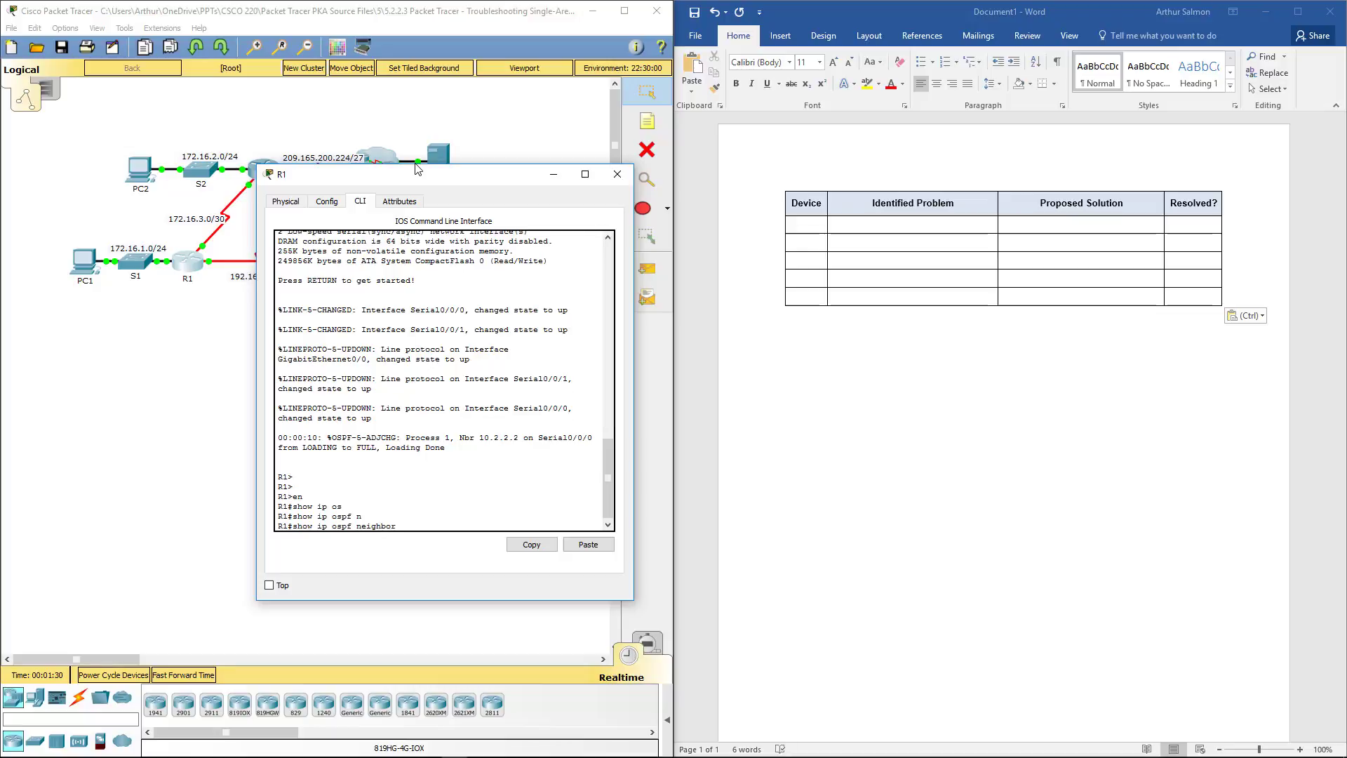
pyautogui.press('Return')
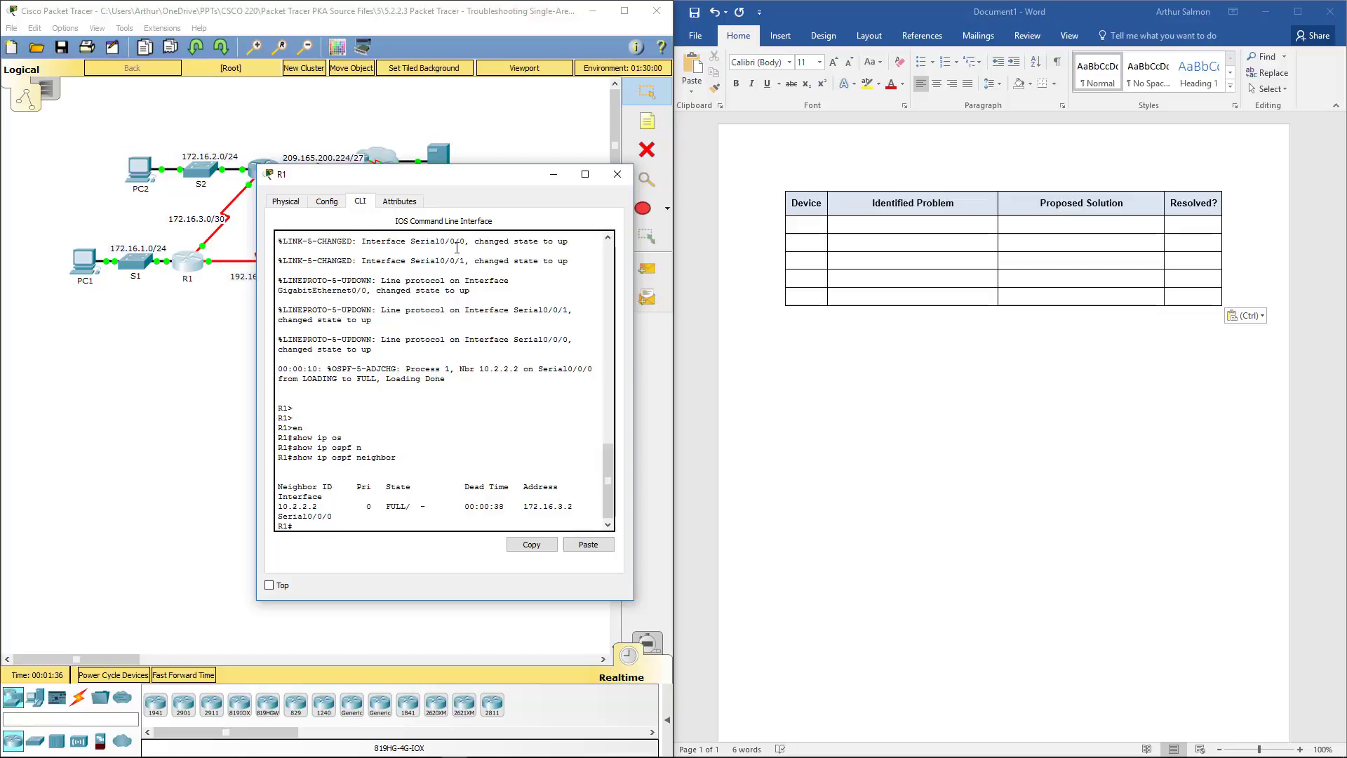
# Reposition and reopen R1's console, then enter sh run at a fresh prompt
pyautogui.moveTo(474, 183); pyautogui.dragTo(347, 304)
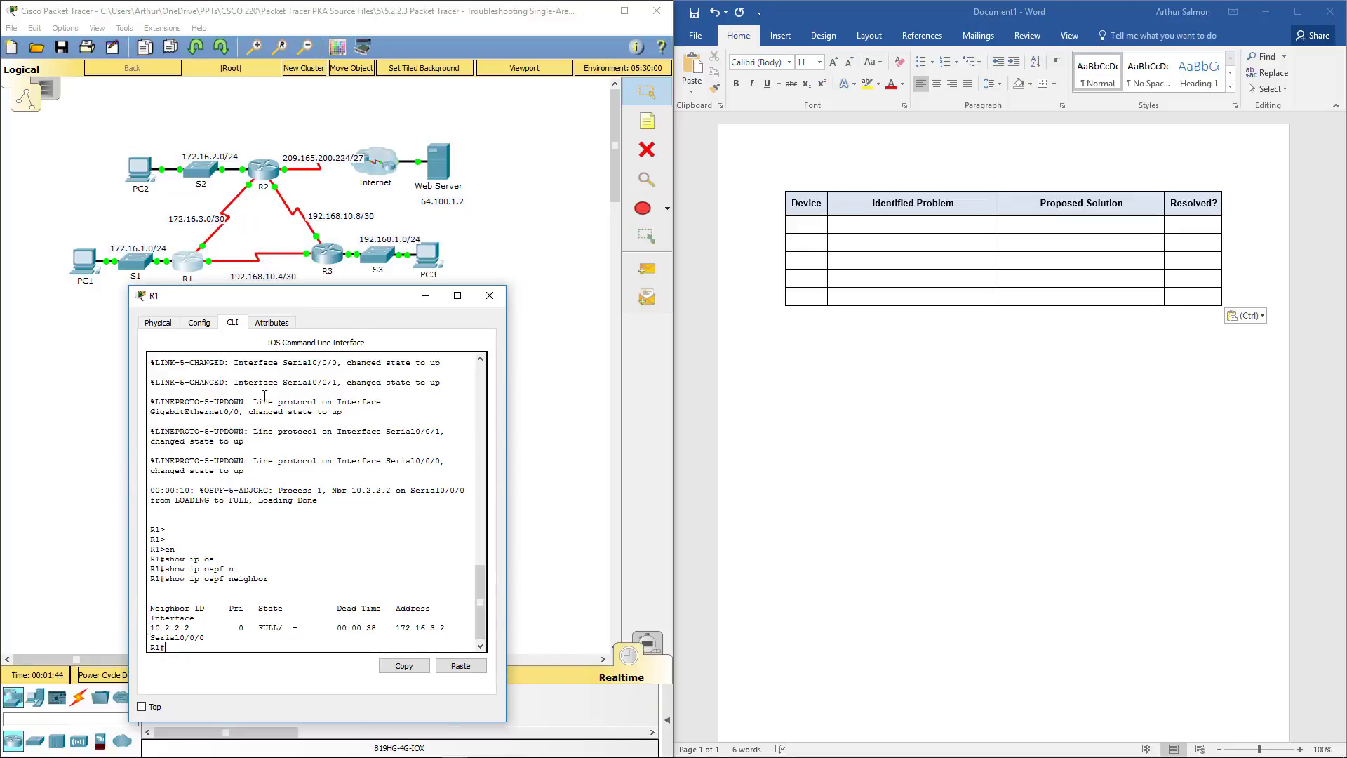
pyautogui.moveTo(337, 300); pyautogui.dragTo(320, 321)
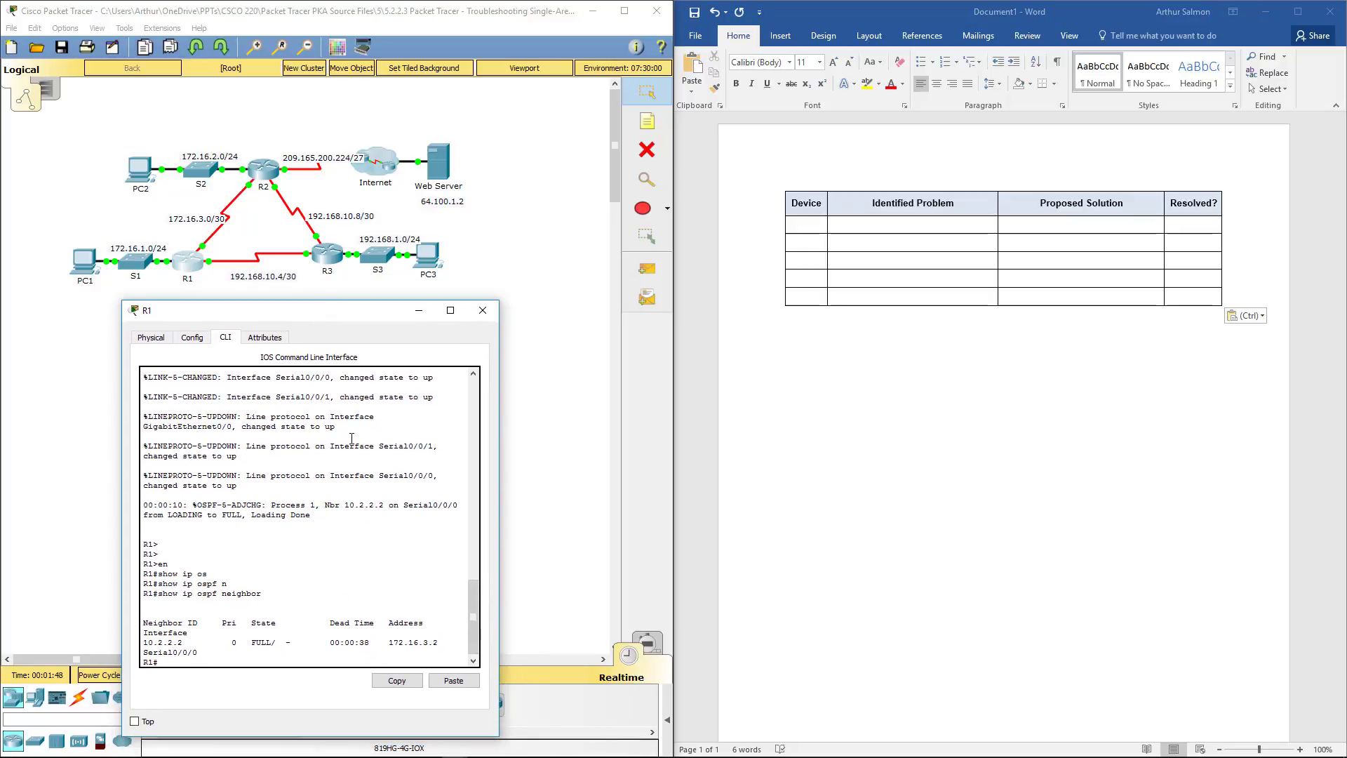
pyautogui.click(482, 311)
pyautogui.click(197, 283)
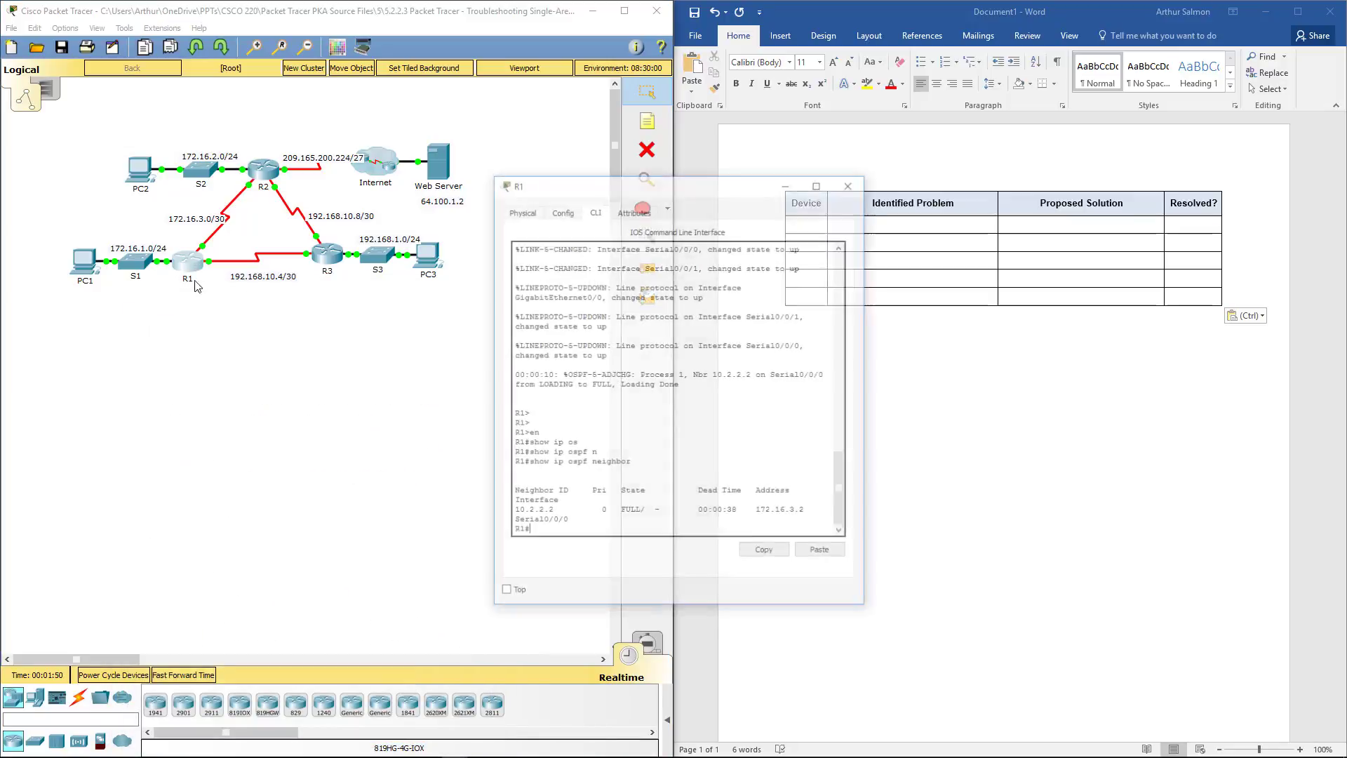
pyautogui.press('Return')
pyautogui.press('Return')
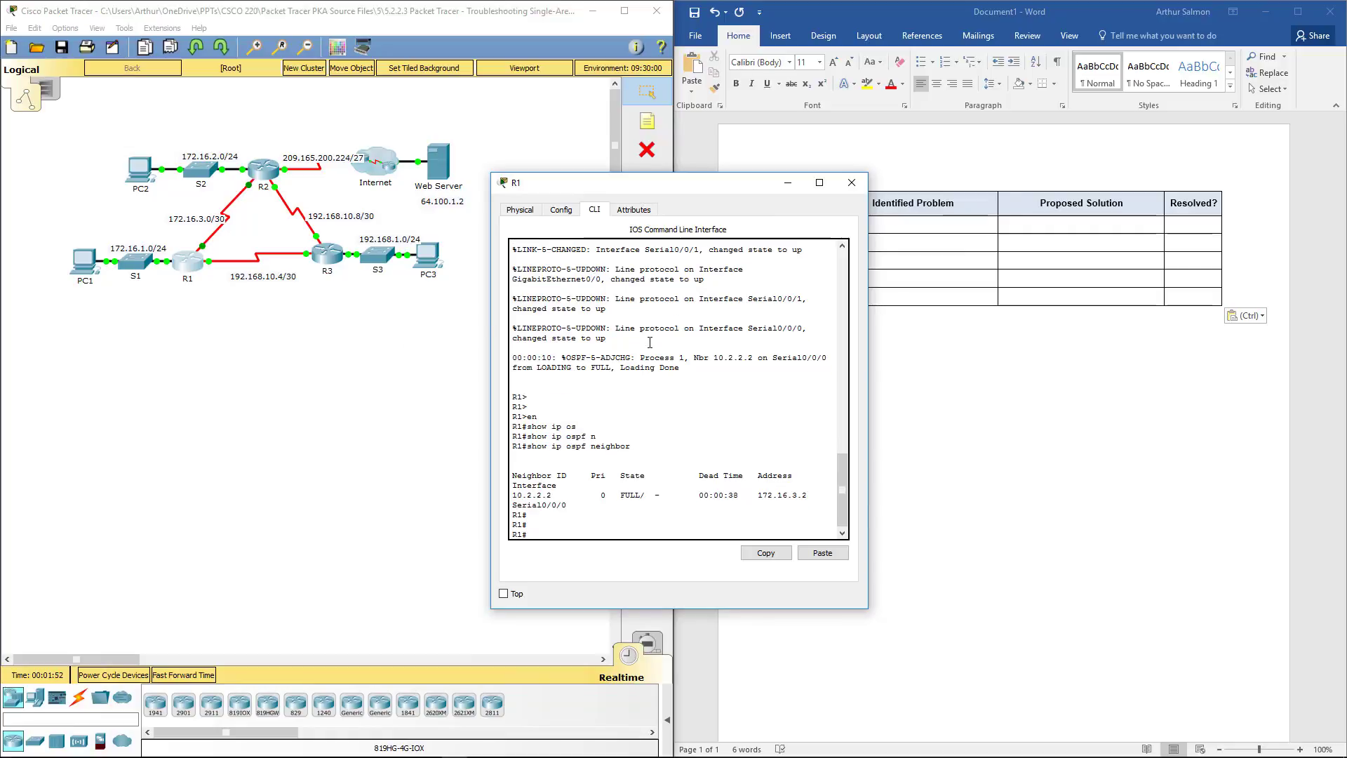
pyautogui.write('s')
pyautogui.press('Return')
pyautogui.press('Return')
pyautogui.press('Return')
pyautogui.press('Return')
pyautogui.write('s')
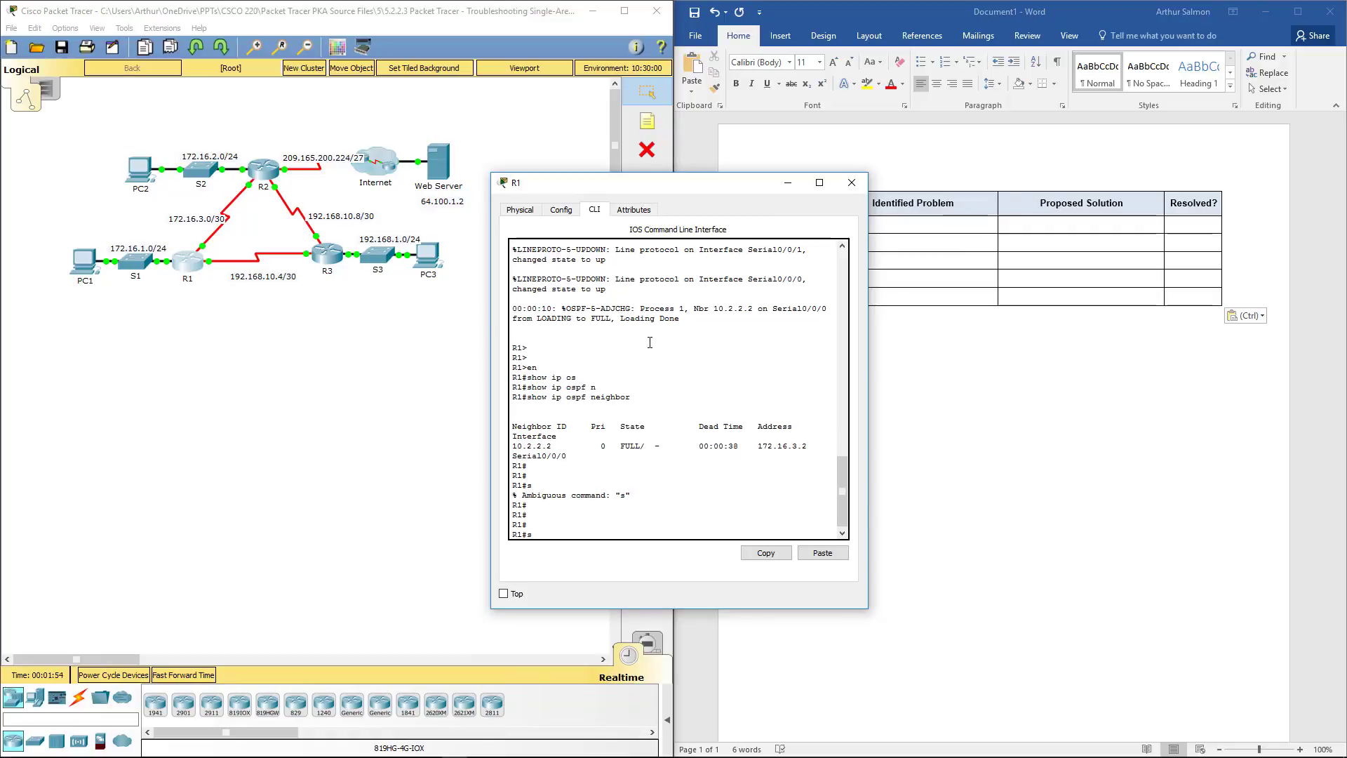
pyautogui.write('h')
pyautogui.write(' run')
pyautogui.press('Return')
# Page through R1's running config and highlight the network 172.16.10.4 0.0.0.3 area 0 line
pyautogui.press('space')
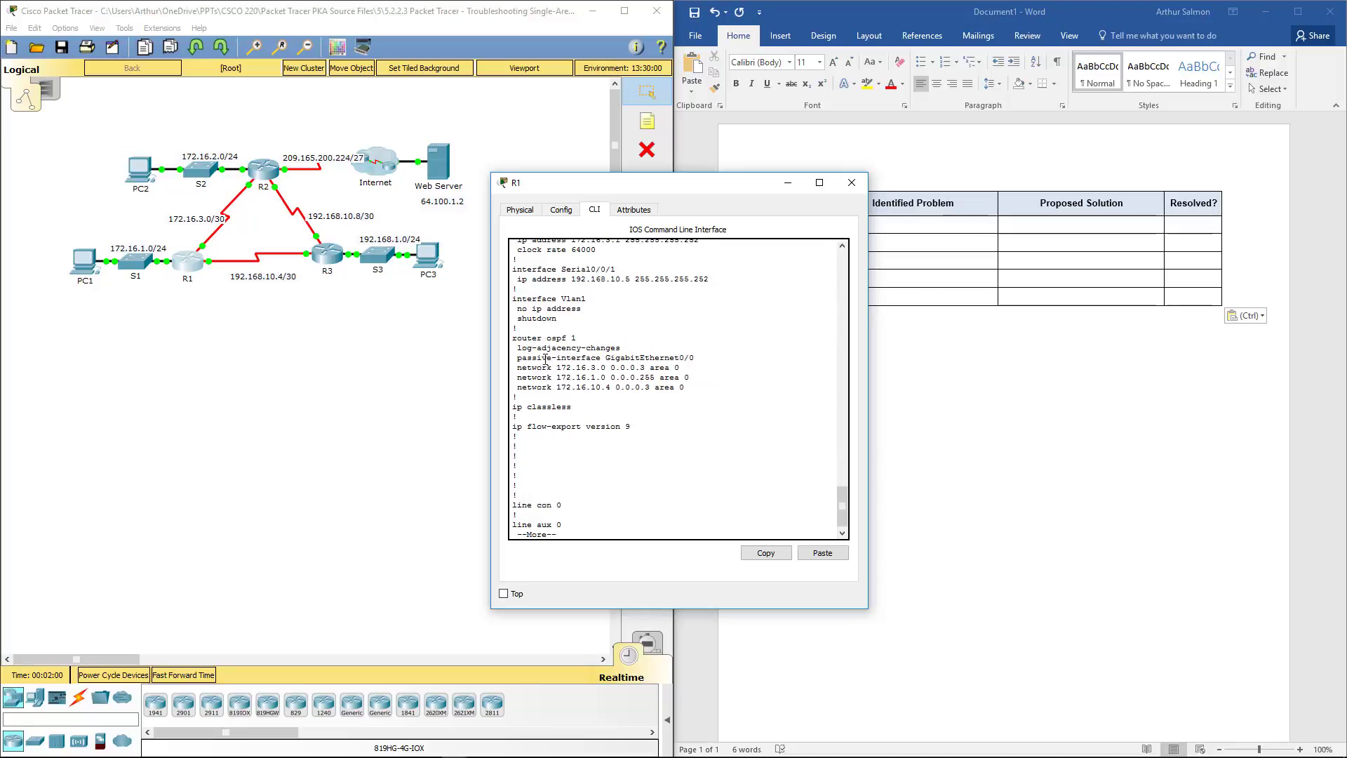
pyautogui.moveTo(517, 342); pyautogui.dragTo(701, 388)
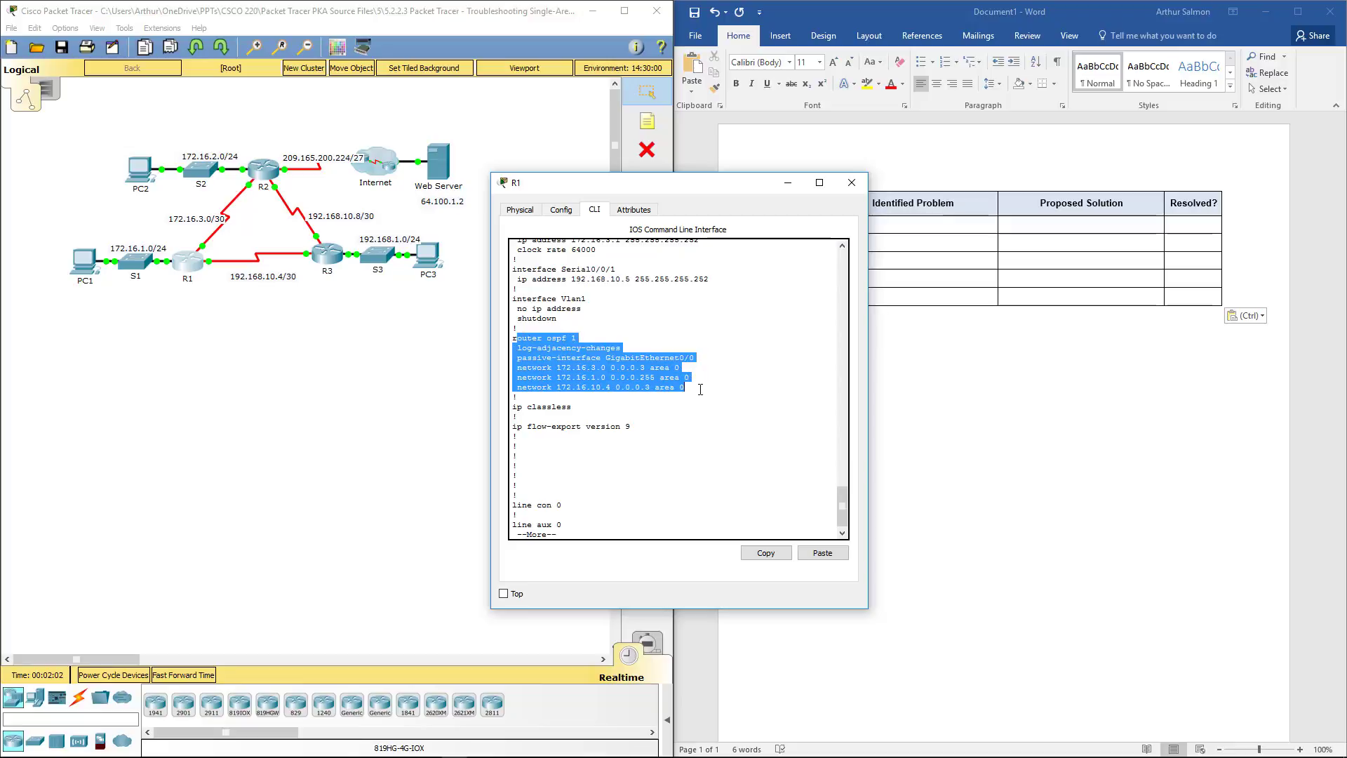
pyautogui.moveTo(713, 184); pyautogui.dragTo(474, 205)
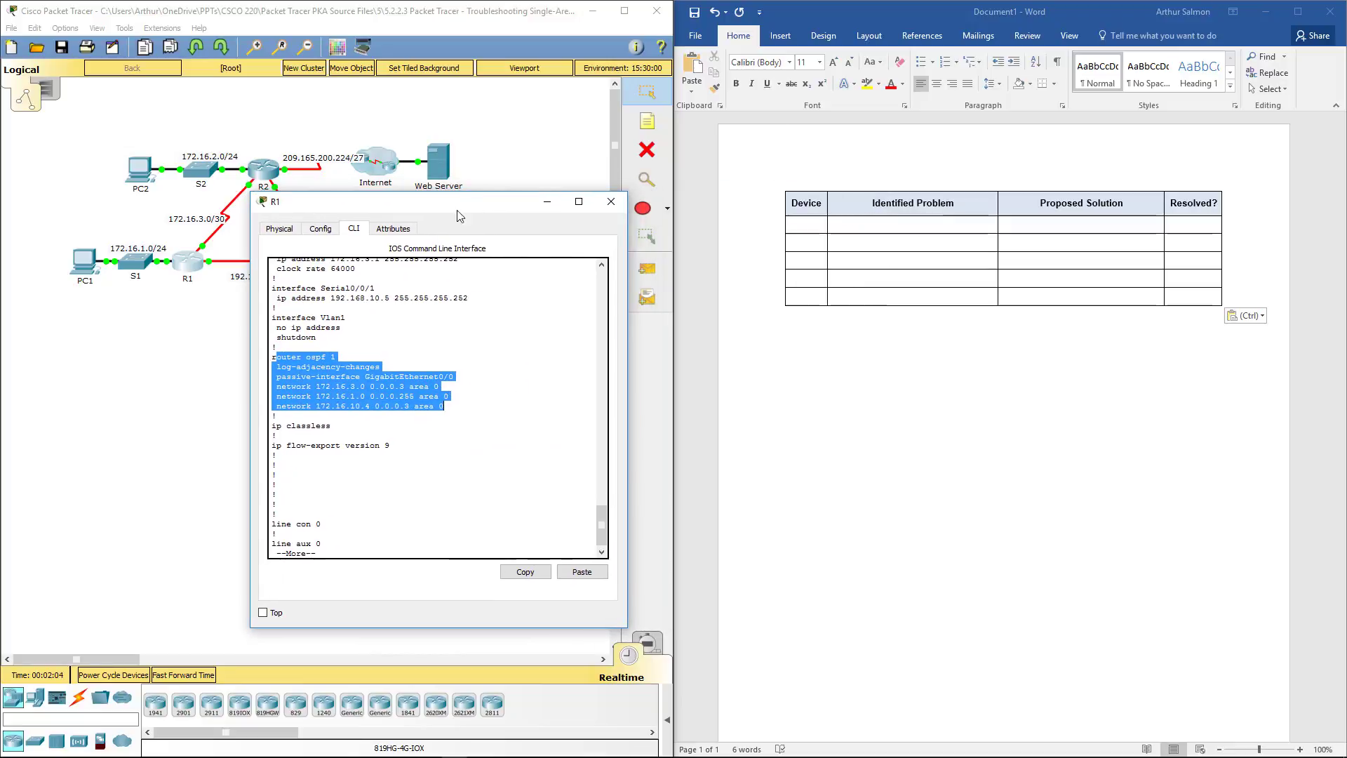
pyautogui.click(433, 453)
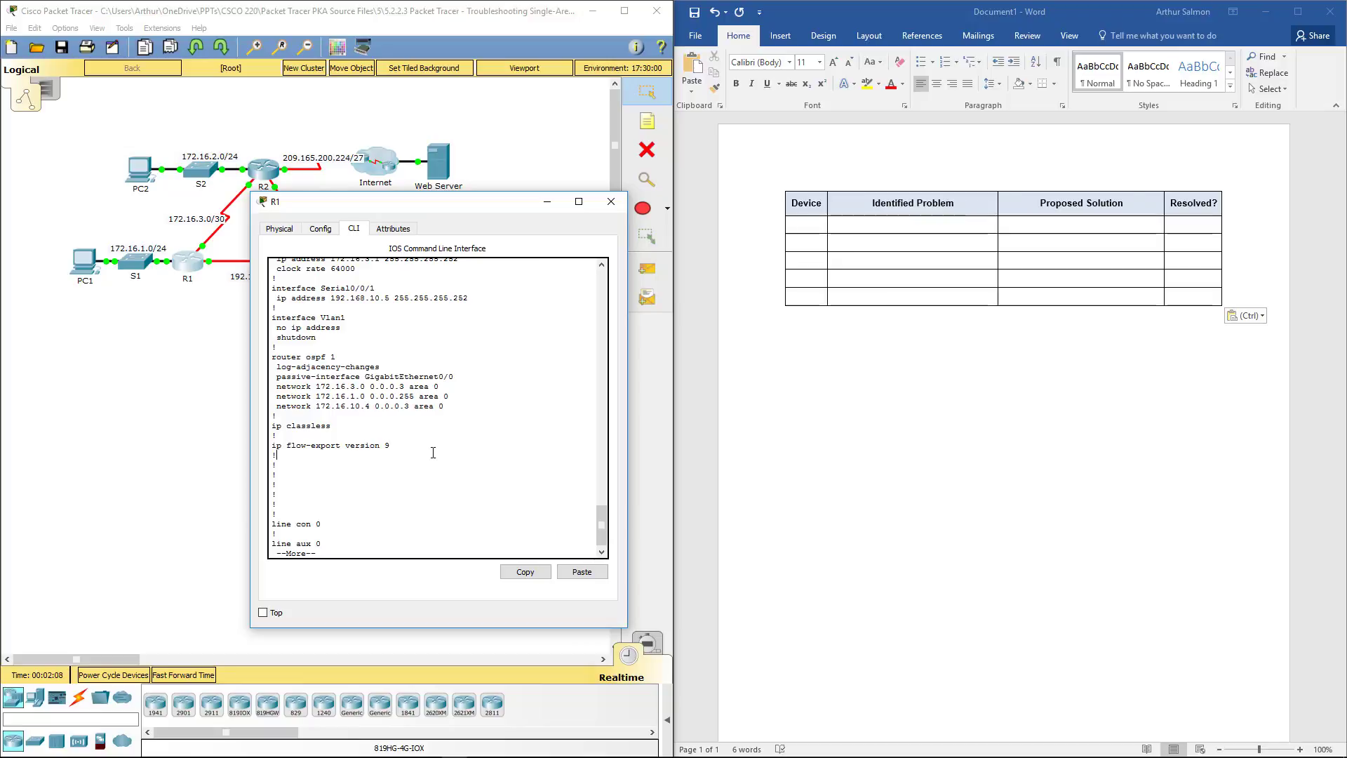
pyautogui.doubleClick(322, 386)
pyautogui.moveTo(425, 205); pyautogui.dragTo(265, 328)
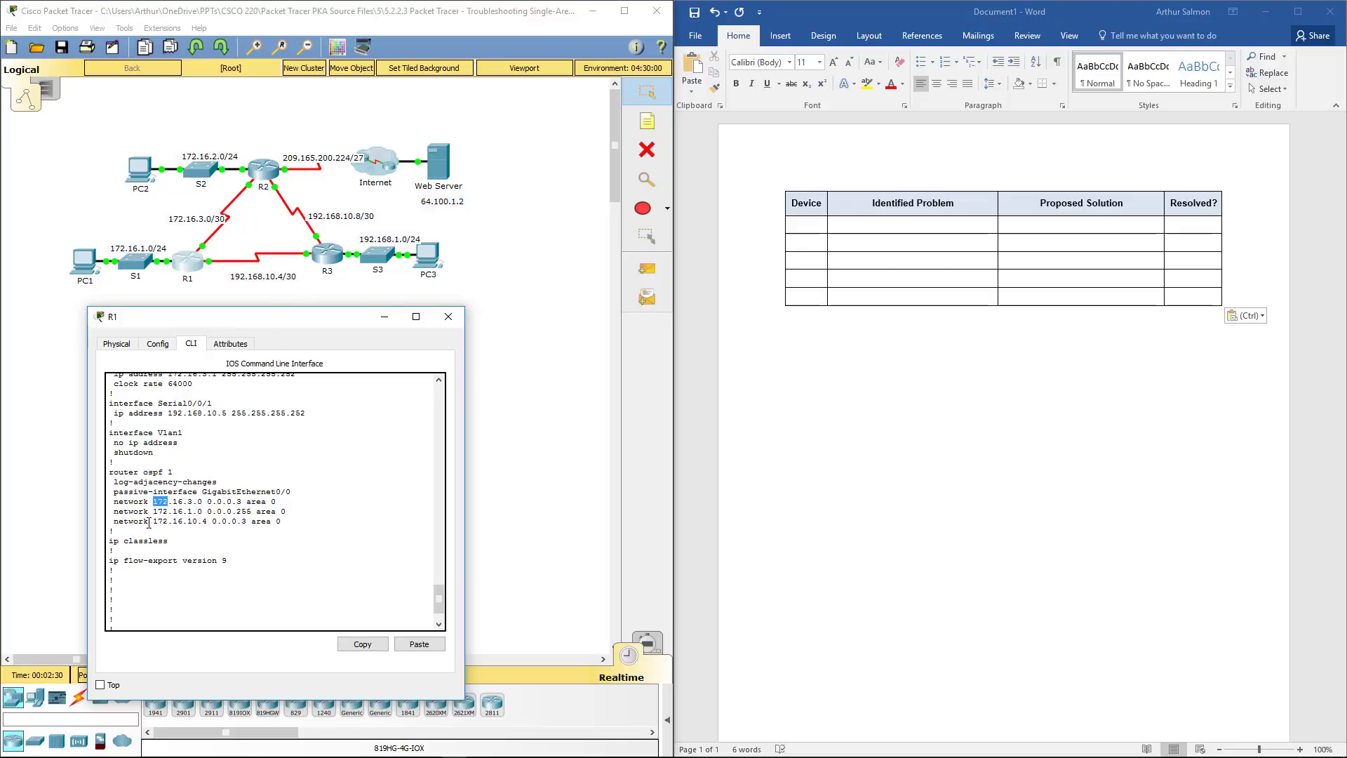
pyautogui.moveTo(149, 521); pyautogui.dragTo(280, 523)
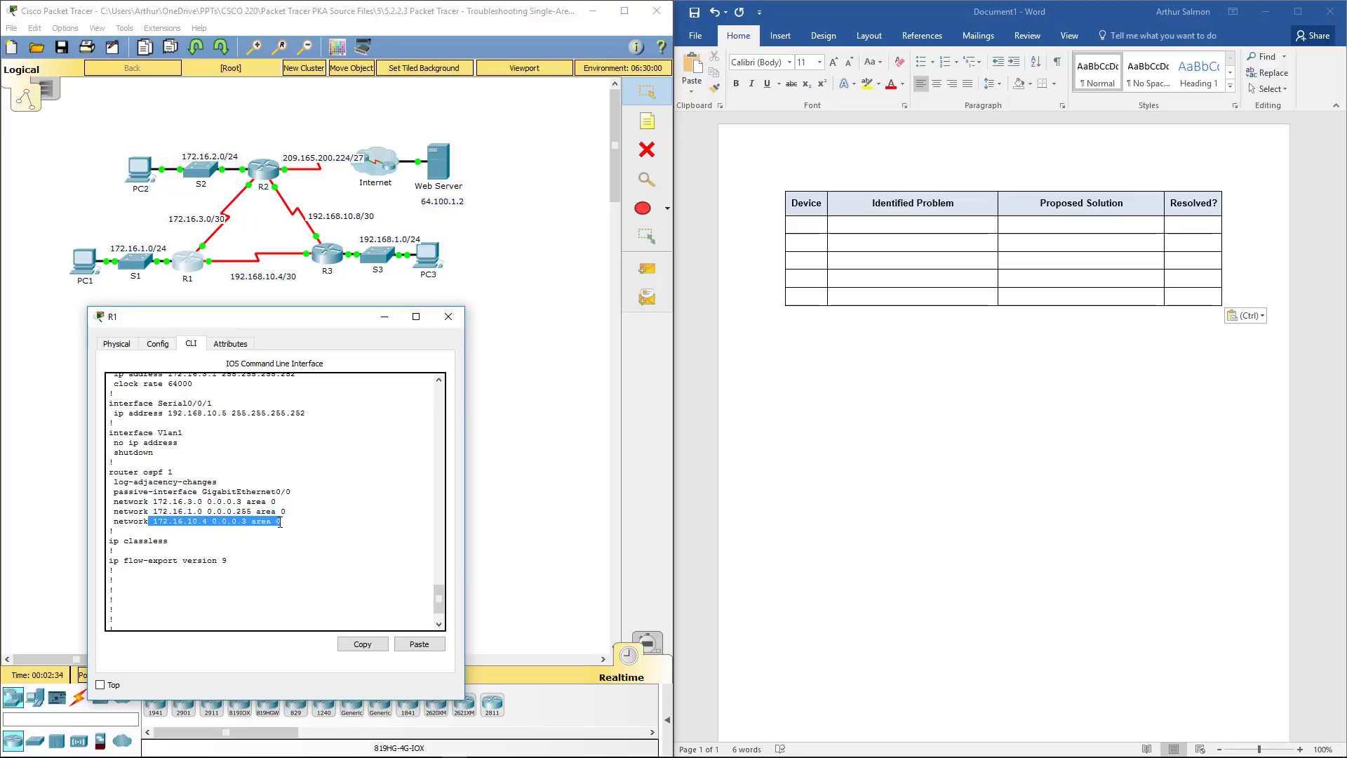
# Log R1 with 'Not form a relationship' and the fix: replace 172.16.10.4 with 192.168.10.4
pyautogui.click(806, 227)
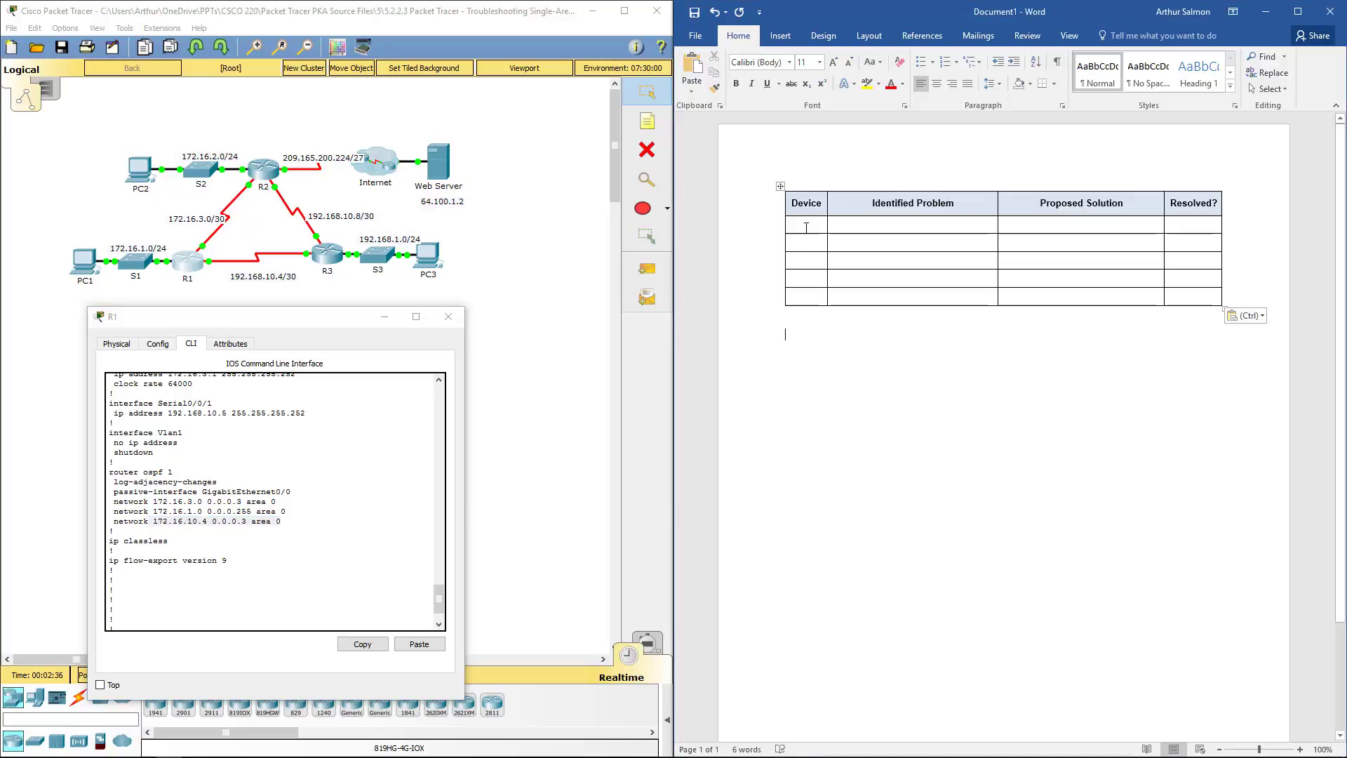
pyautogui.write('R1')
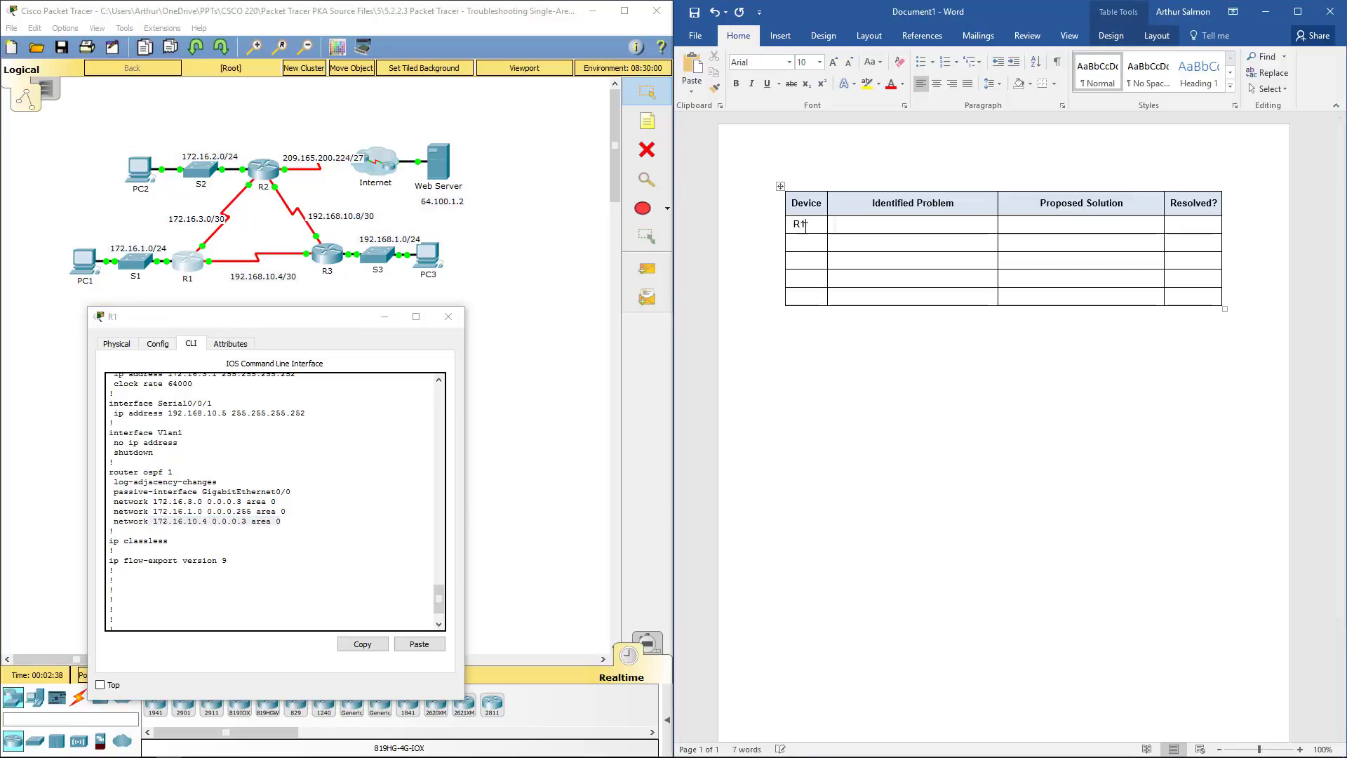
pyautogui.press('Tab')
pyautogui.write('Not form a relationship')
pyautogui.press('Tab')
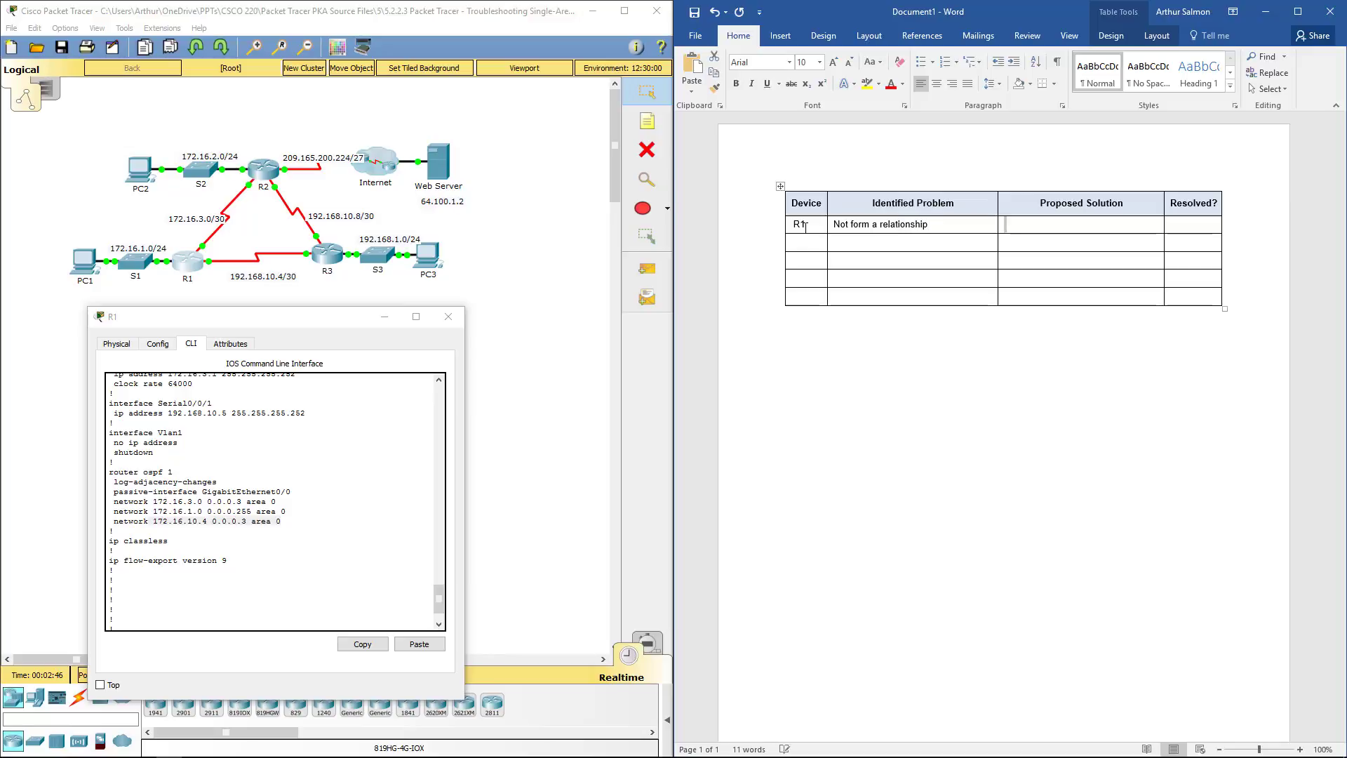
pyautogui.write('wrorg')
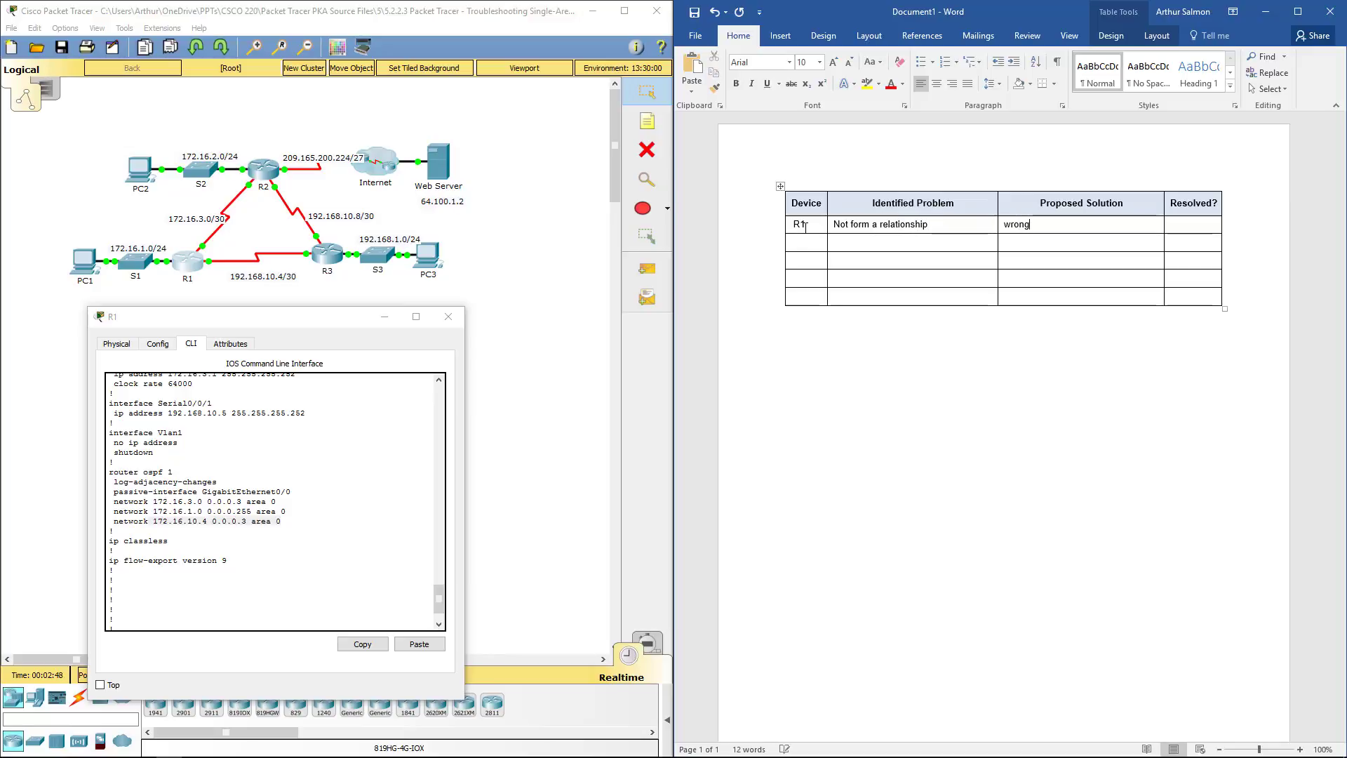
pyautogui.write(' network statement repace ')
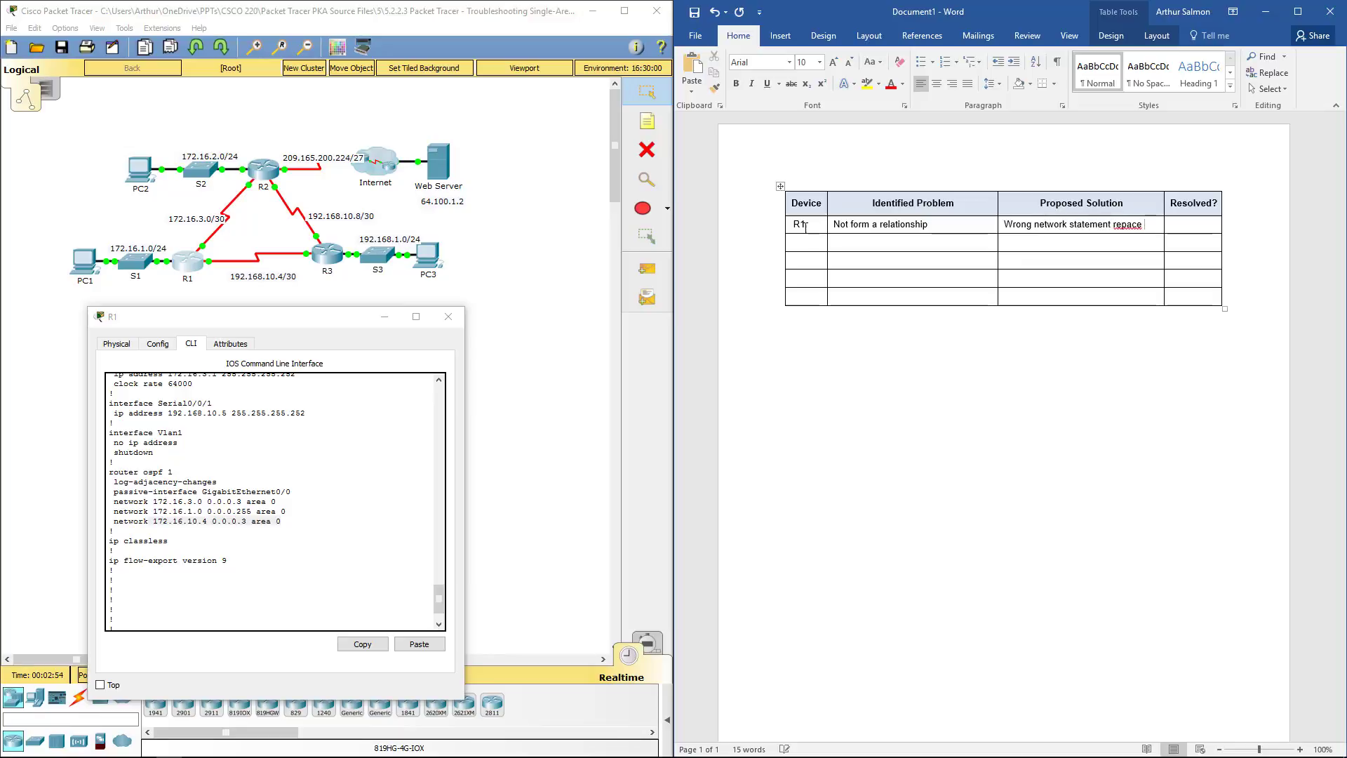
pyautogui.write('172.16.')
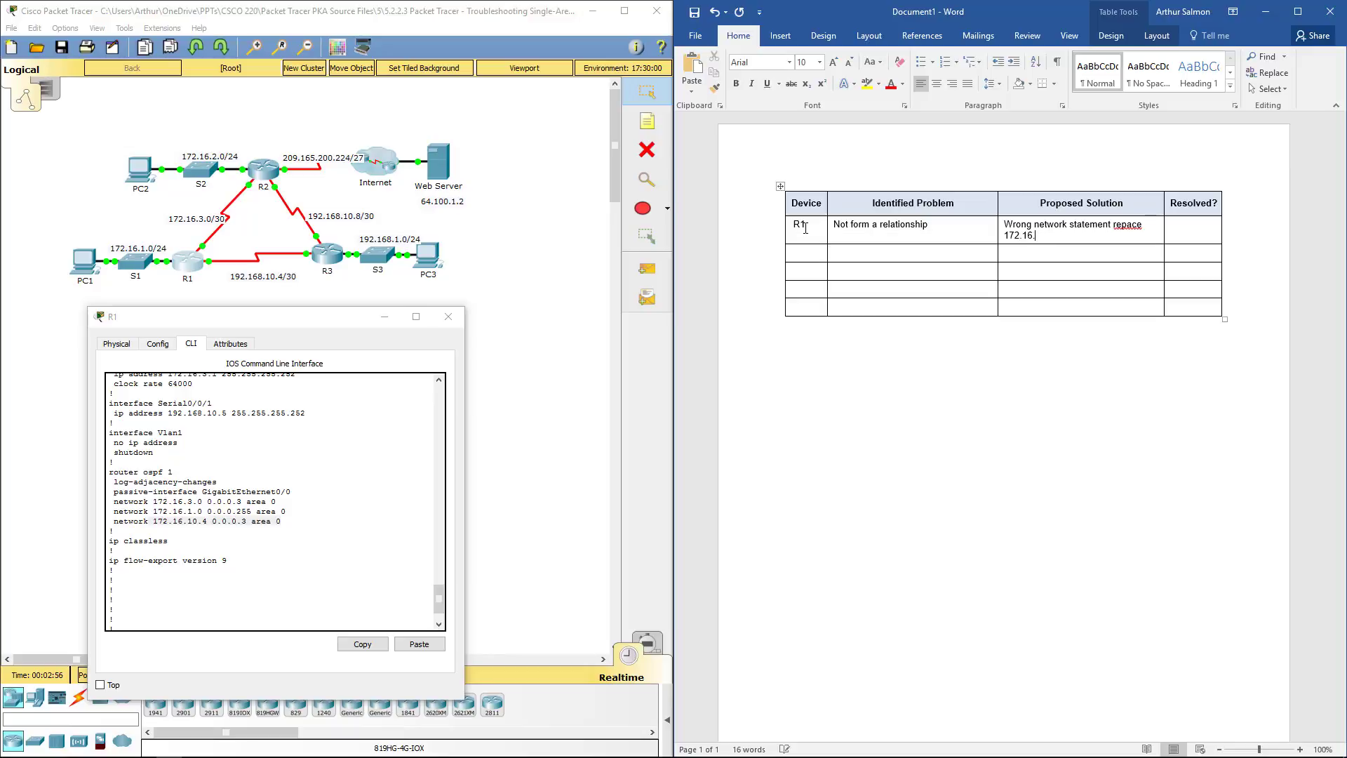
pyautogui.write('10.4 with 192.168.10.4')
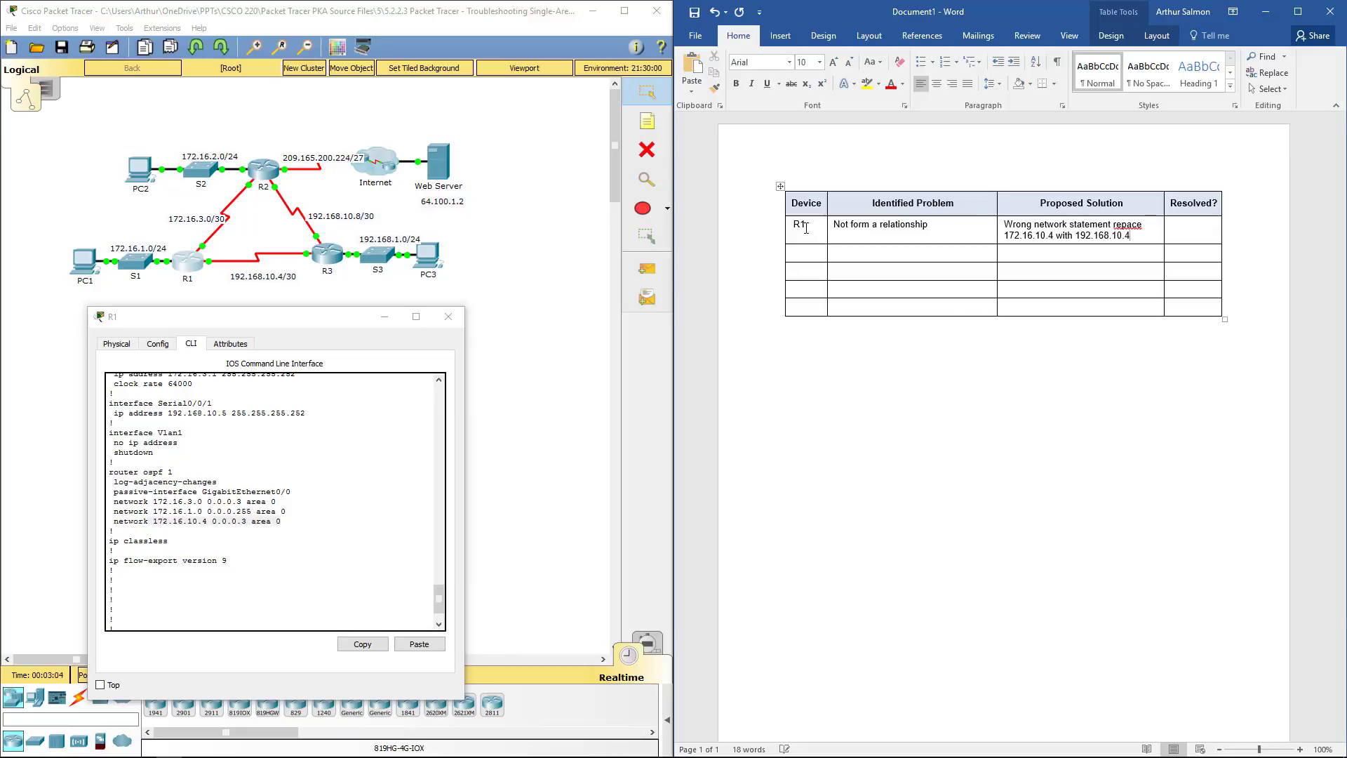
pyautogui.click(1125, 224)
pyautogui.write('l')
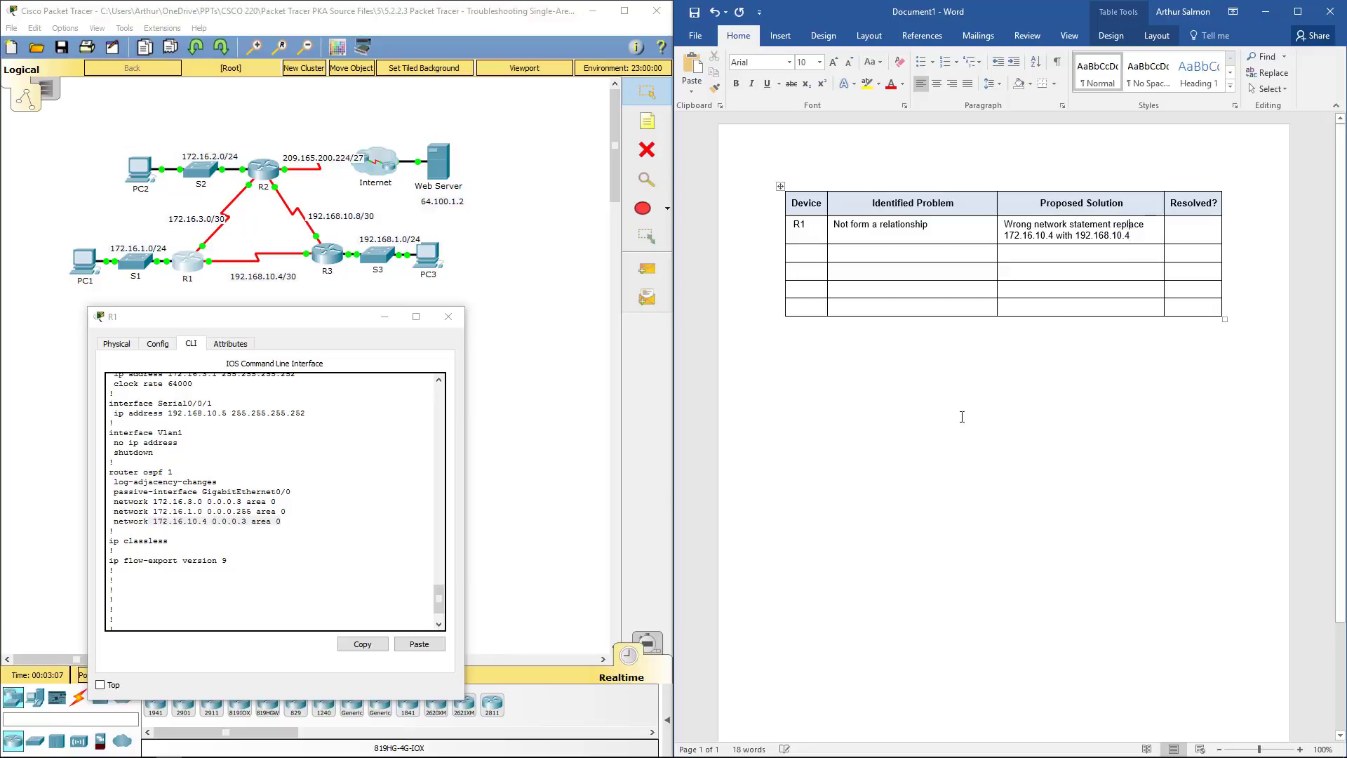
pyautogui.click(448, 317)
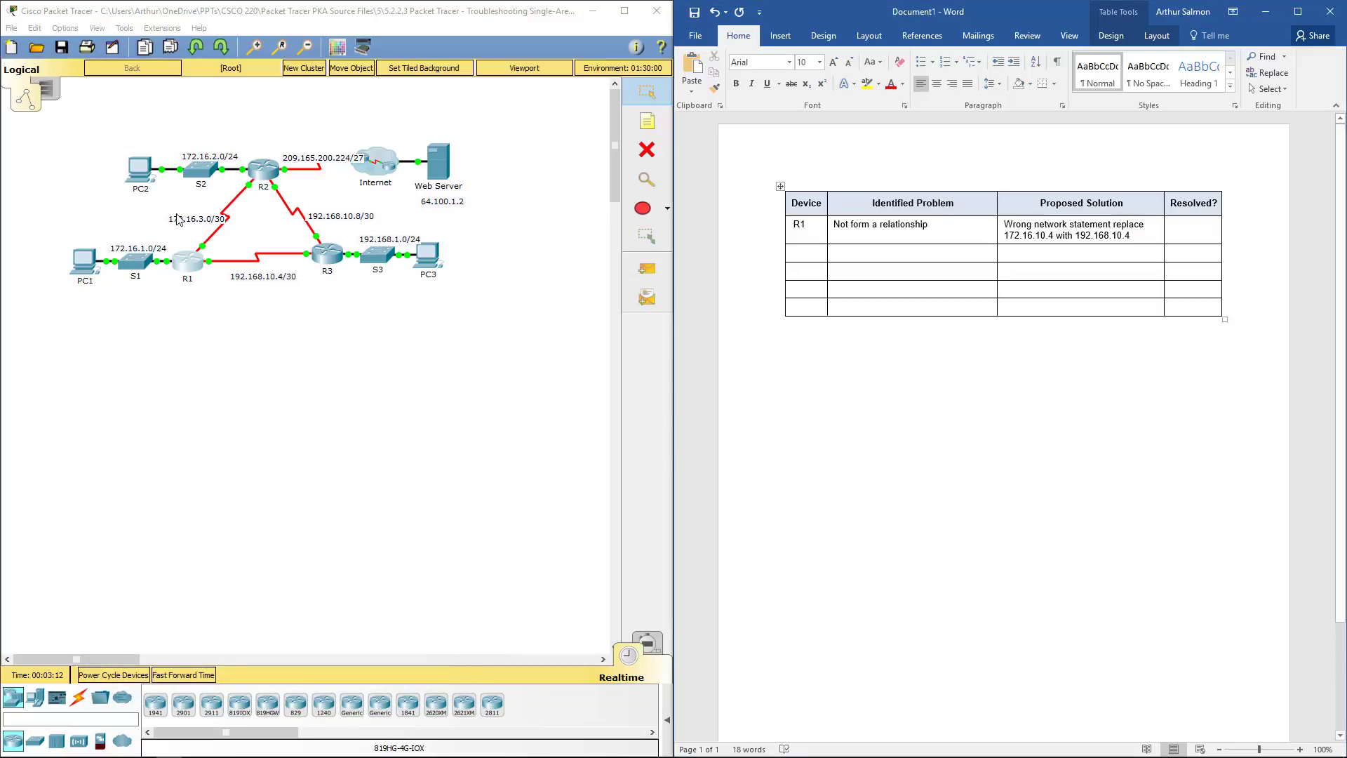
# Open R2's CLI and enter privileged mode with enable
pyautogui.click(266, 175)
pyautogui.click(596, 197)
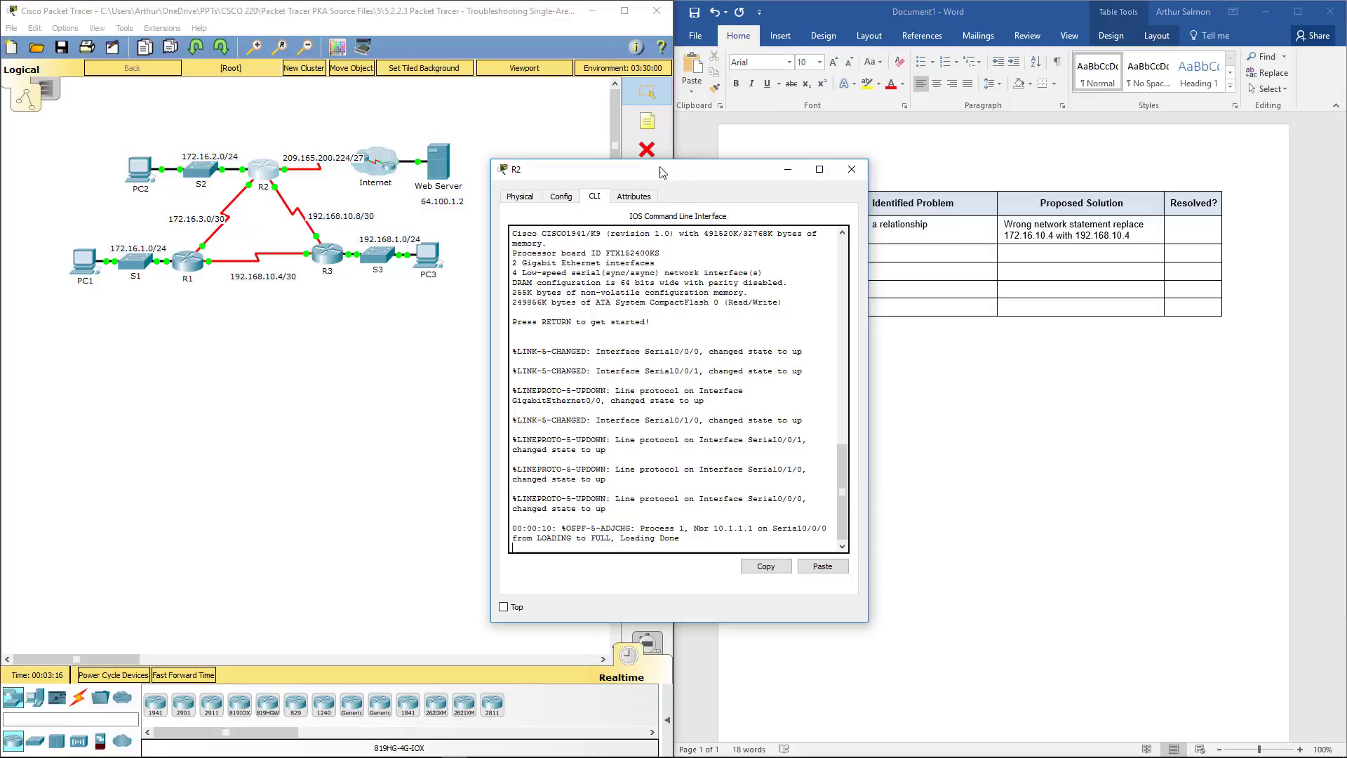
pyautogui.moveTo(661, 172); pyautogui.dragTo(429, 169)
pyautogui.press('Return')
pyautogui.press('Return')
pyautogui.press('Return')
pyautogui.press('Return')
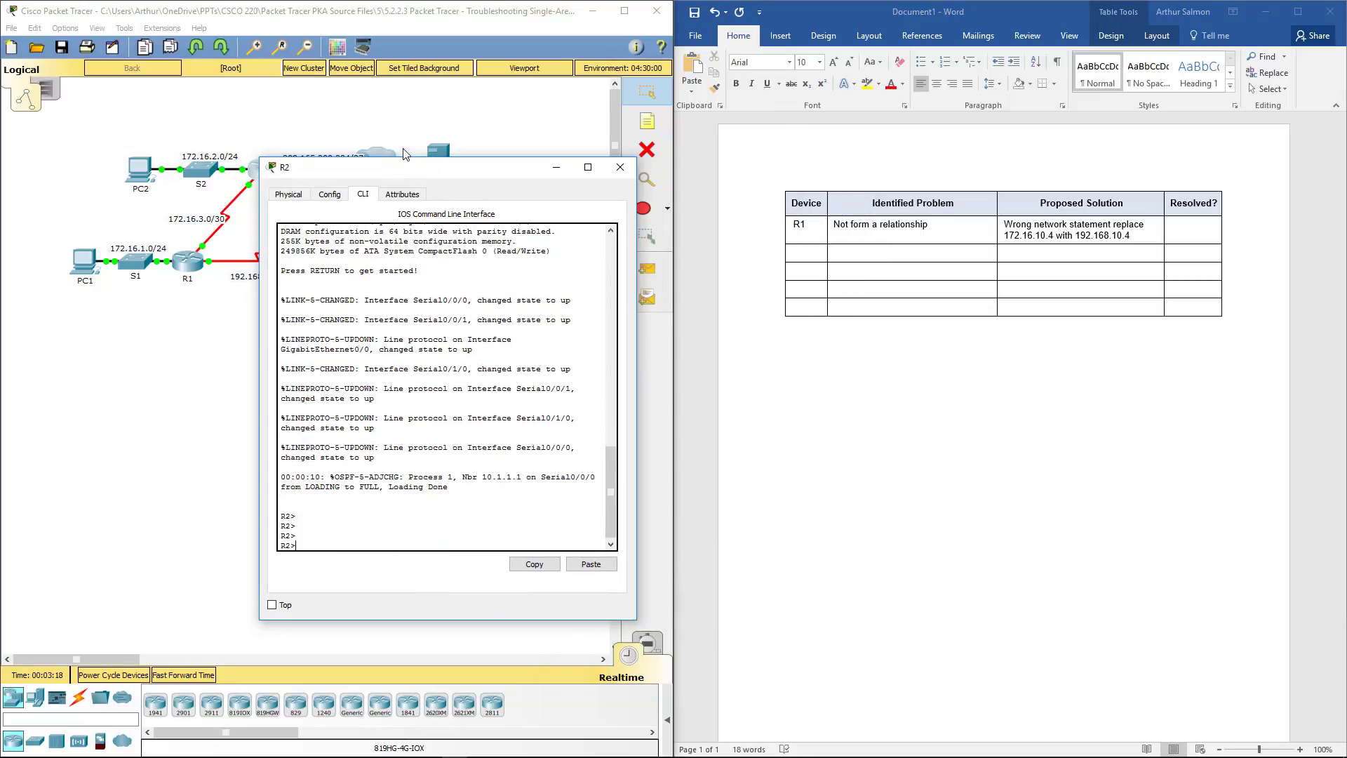
pyautogui.write('en')
pyautogui.press('Return')
# Run show ip ospf neighbor on R2, showing 10.1.1.1 in FULL state
pyautogui.write('s')
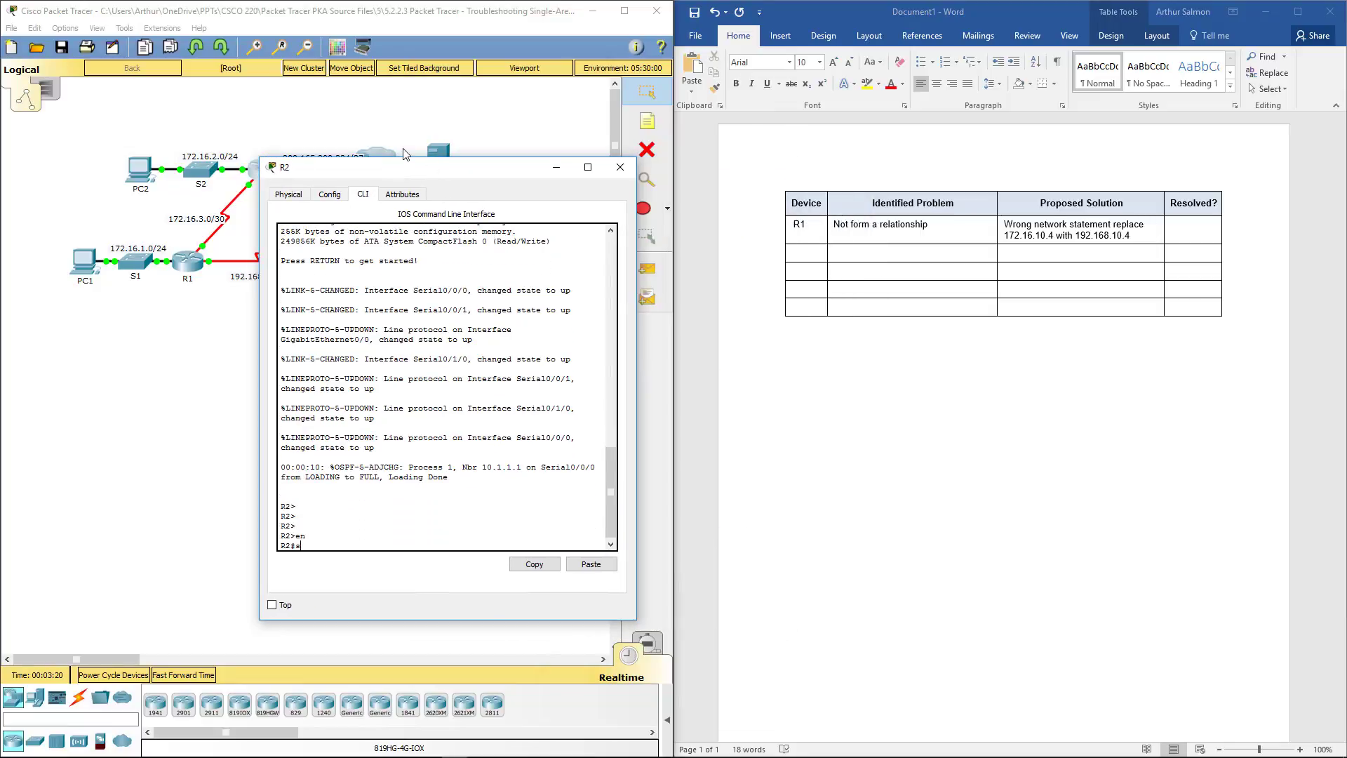
pyautogui.write('hgow ip ne')
pyautogui.press('Tab')
pyautogui.press('BackSpace')
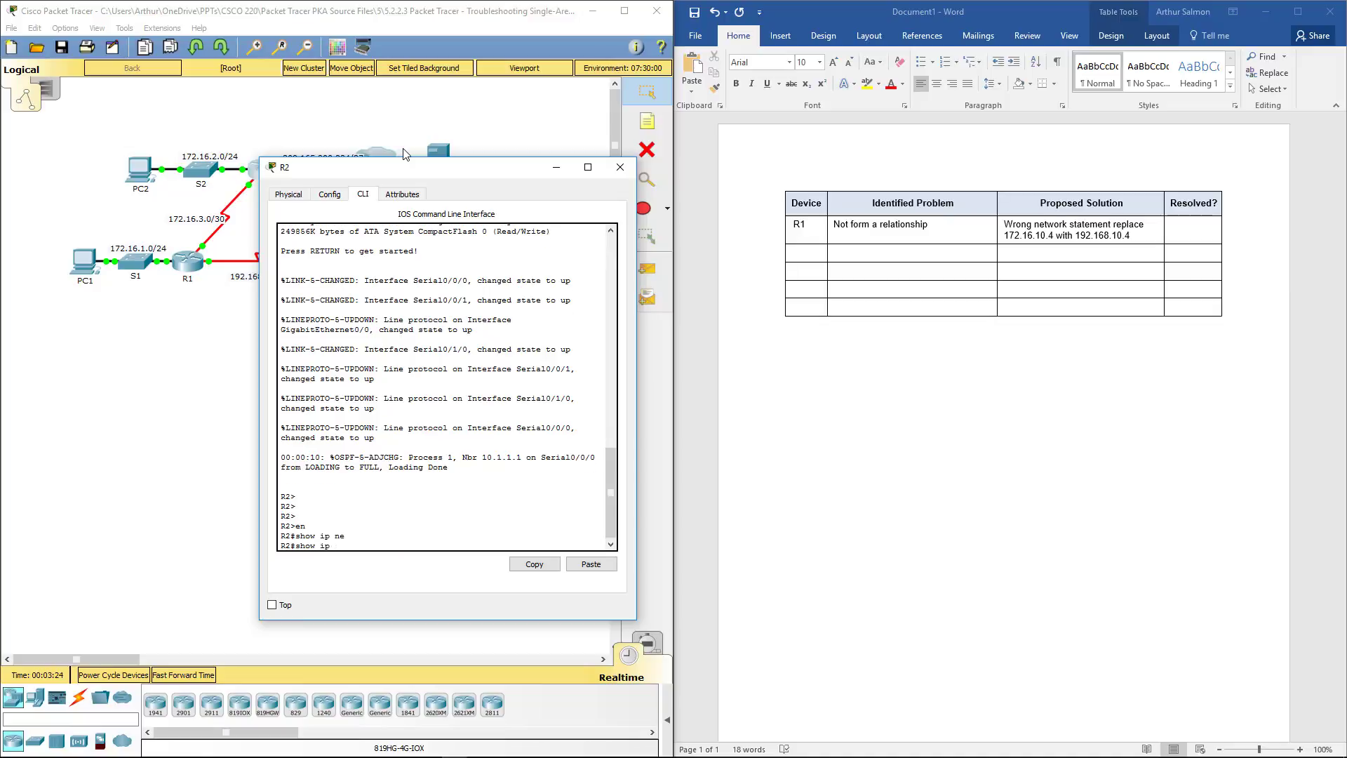
pyautogui.write('os')
pyautogui.press('Tab')
pyautogui.write('ne')
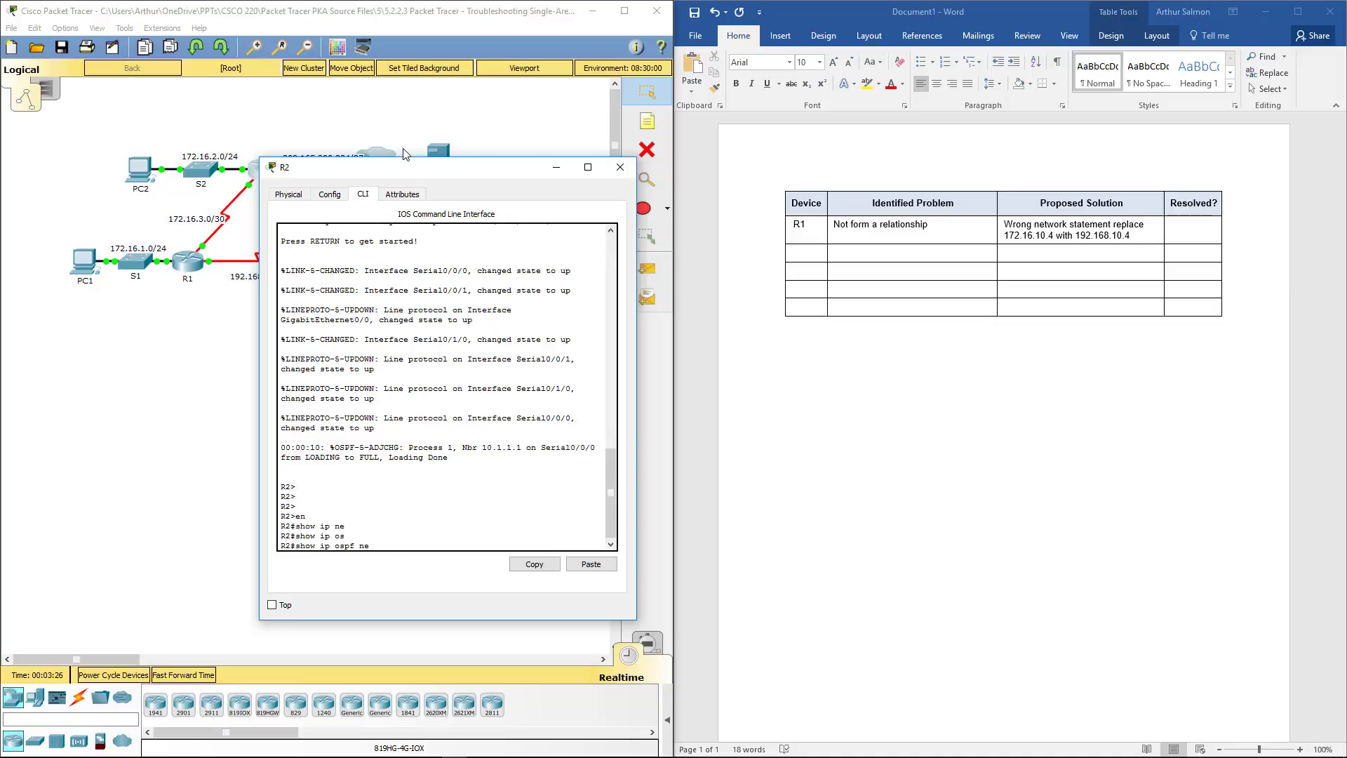
pyautogui.press('Tab')
pyautogui.press('Return')
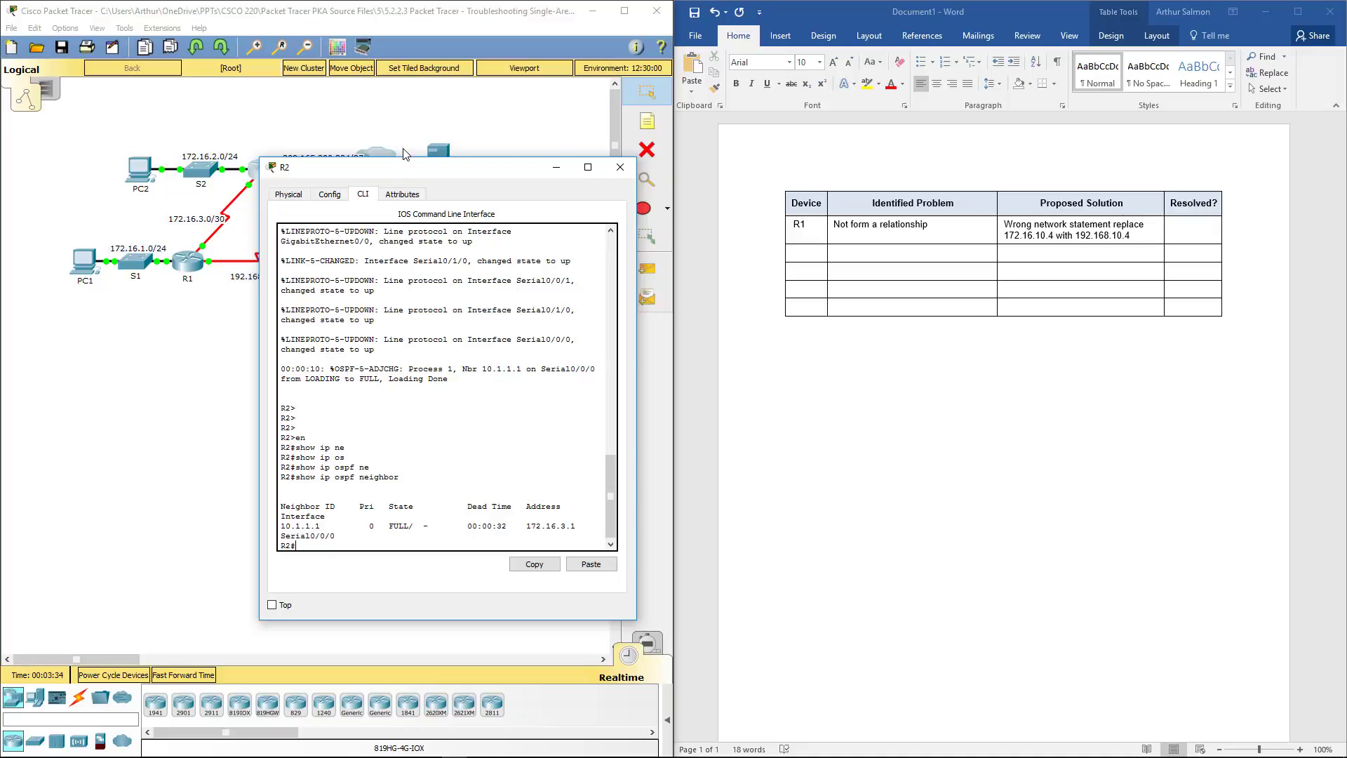
# Close R2 and enter router ospf 1 configuration on R1 via conf t
pyautogui.click(620, 167)
pyautogui.click(200, 261)
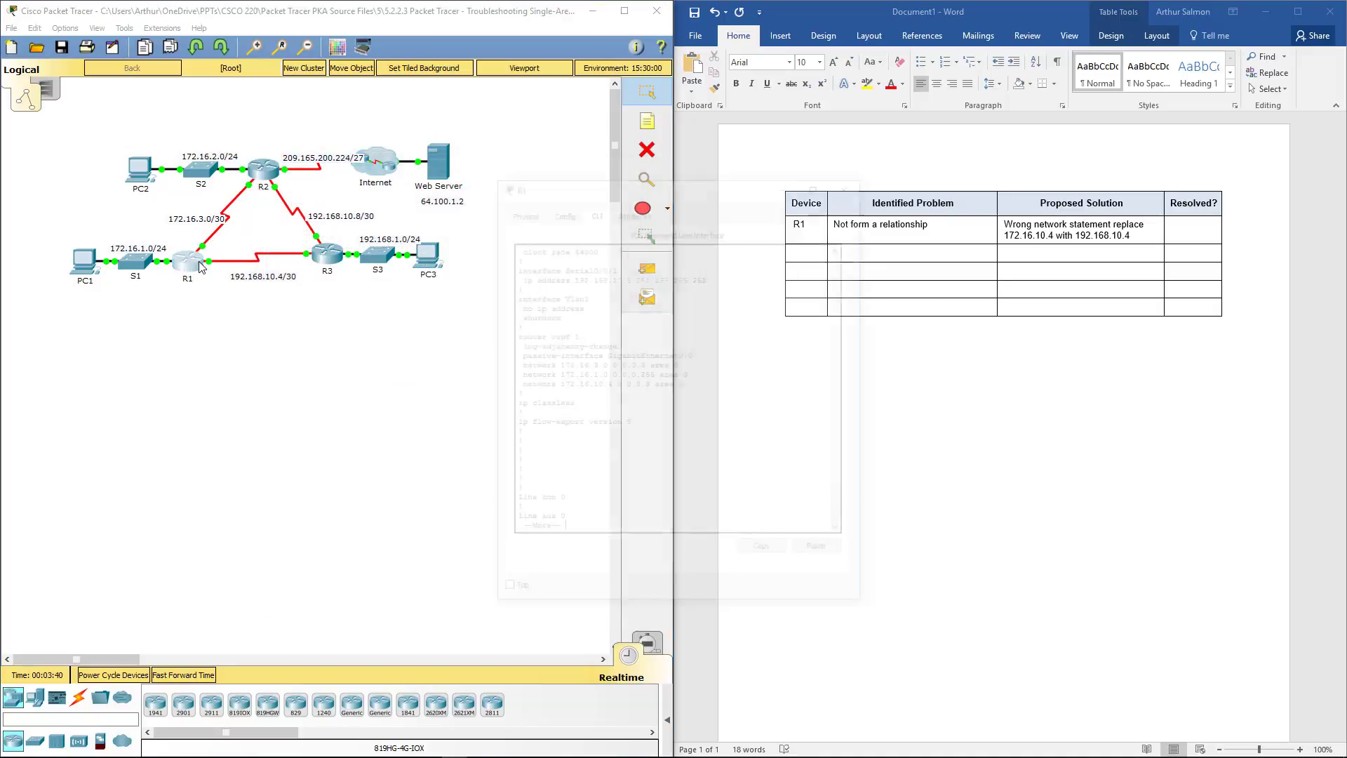
pyautogui.press('q')
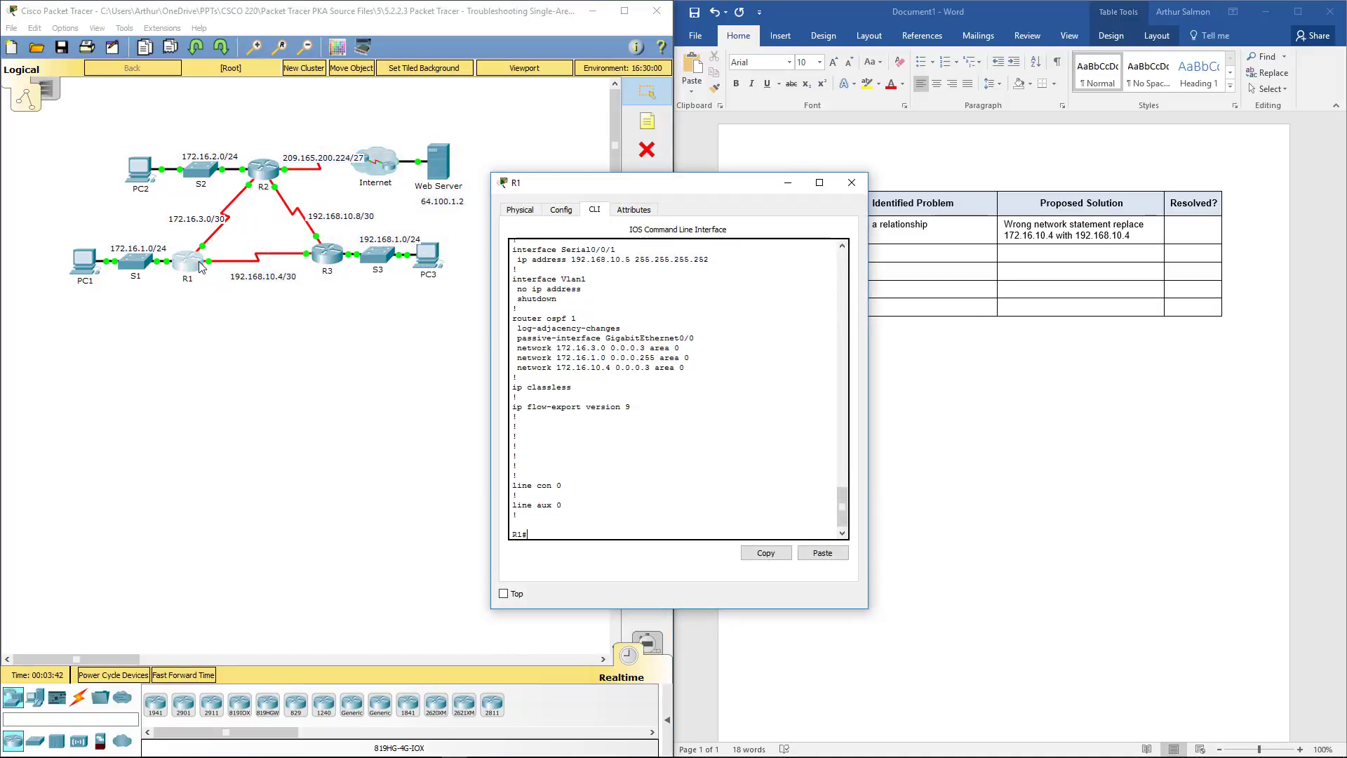
pyautogui.write('conf t')
pyautogui.press('Return')
pyautogui.write('rout')
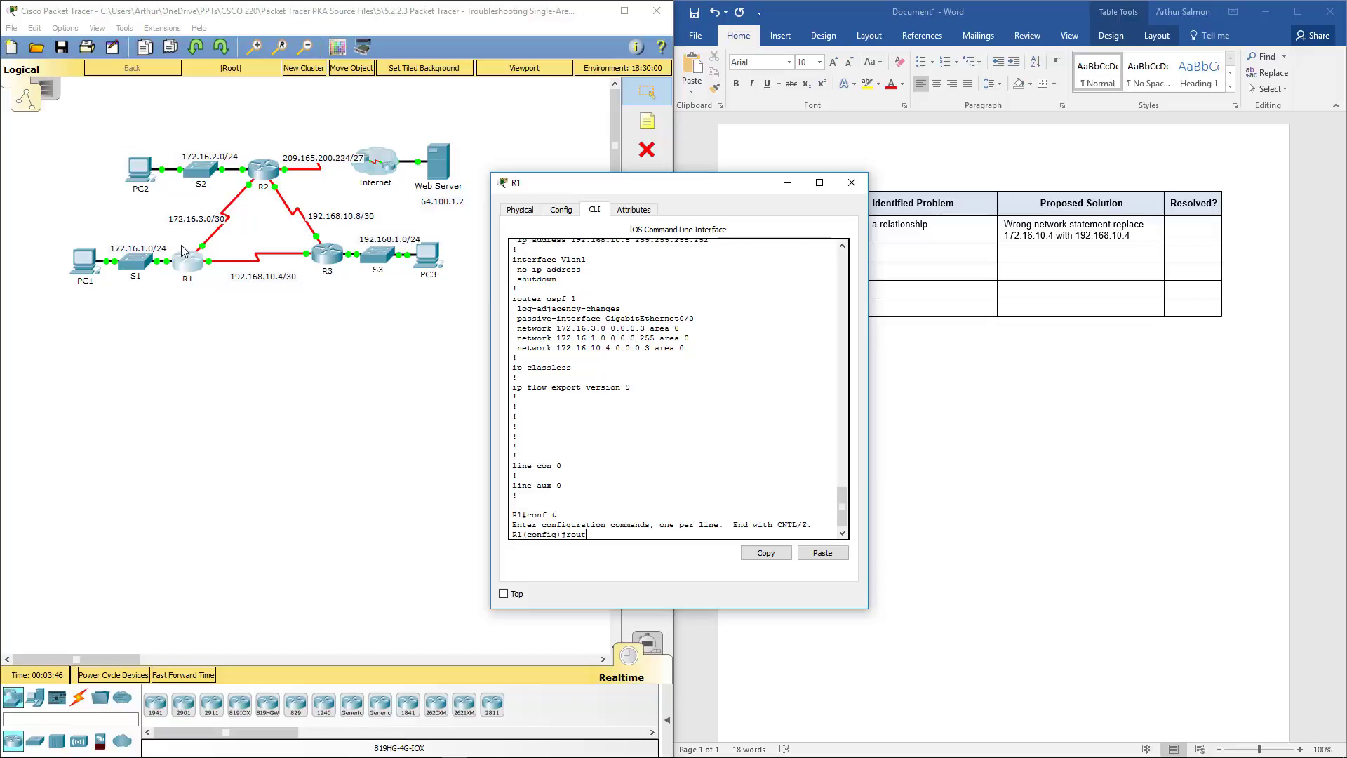
pyautogui.write('er os')
pyautogui.press('Tab')
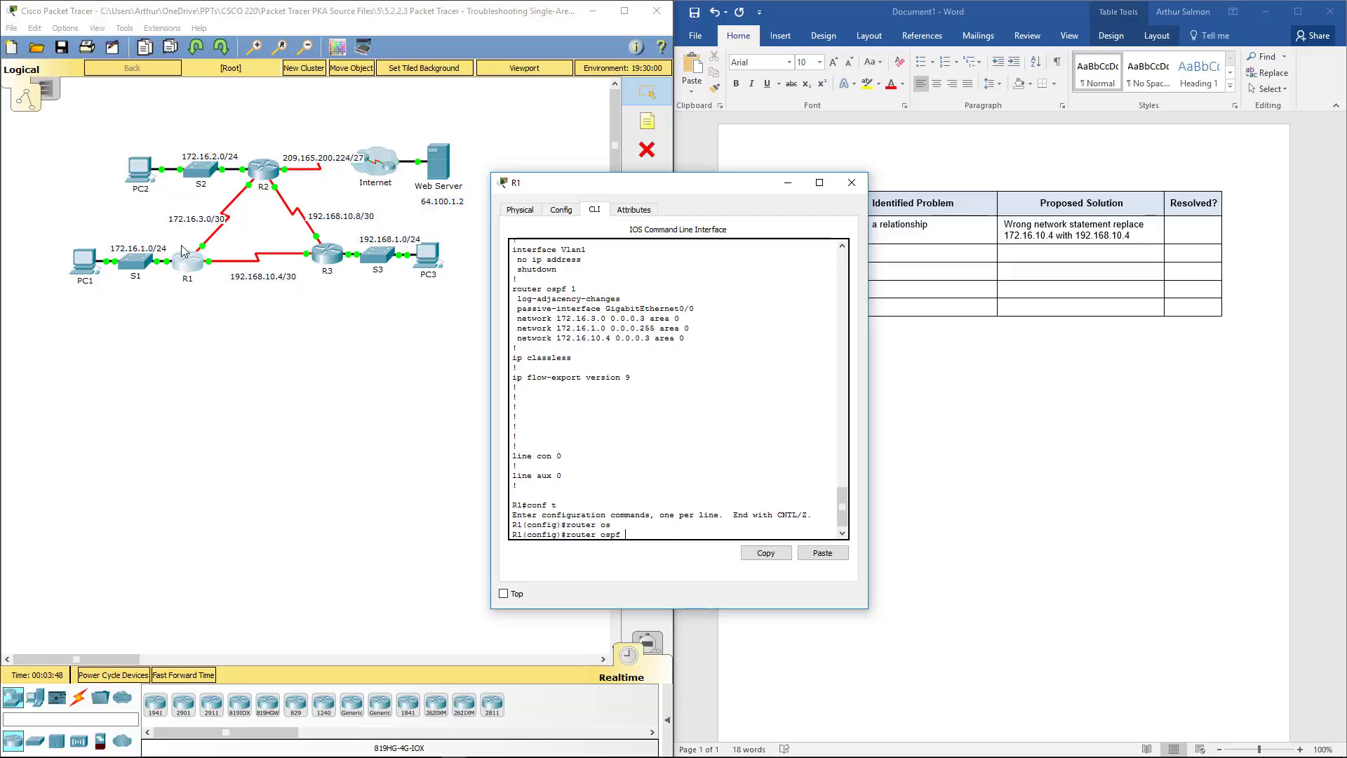
pyautogui.write('1')
pyautogui.press('Return')
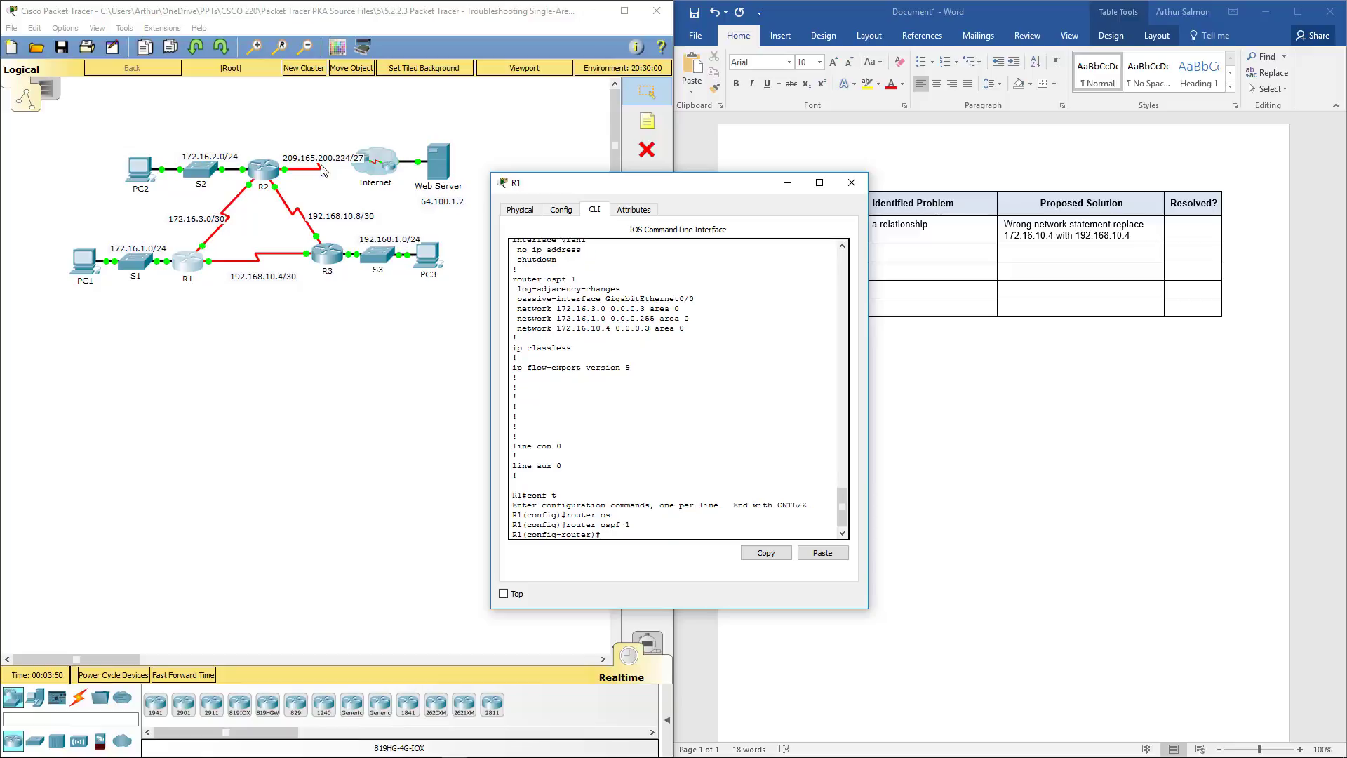
# Remove the network 172.16.10.4 0.0.0.3 area 0 statement from R1's OSPF process
pyautogui.moveTo(730, 184); pyautogui.dragTo(509, 227)
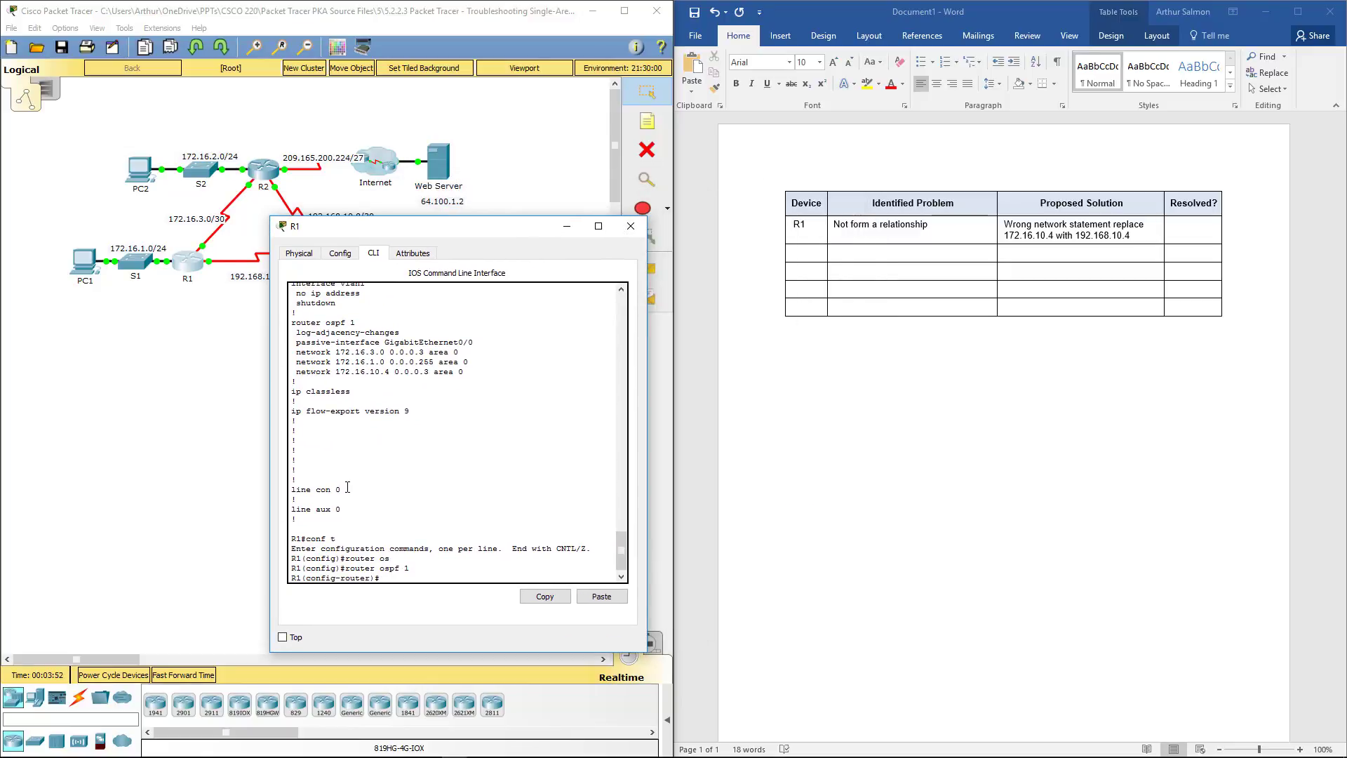
pyautogui.write('no')
pyautogui.write(' netw')
pyautogui.write('work')
pyautogui.moveTo(335, 372); pyautogui.dragTo(466, 377)
pyautogui.click(545, 597)
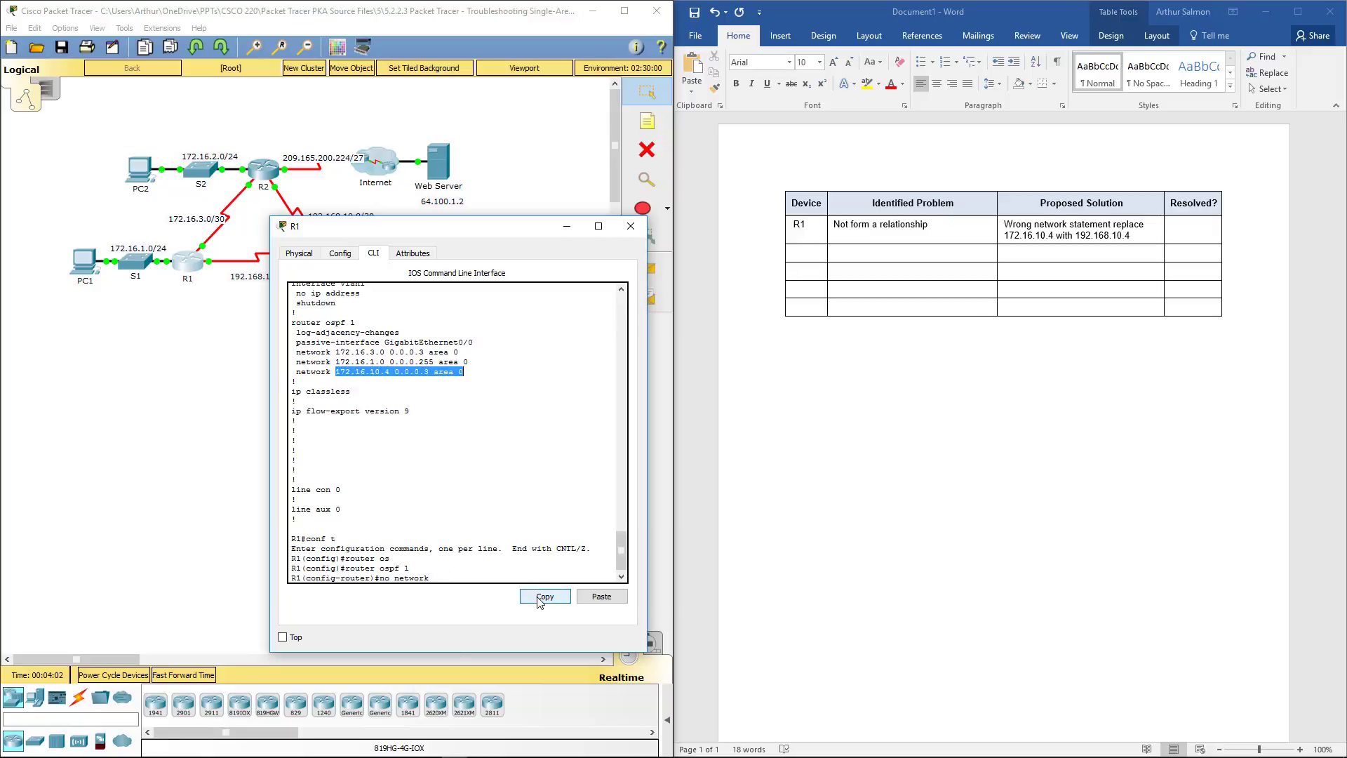
pyautogui.click(600, 597)
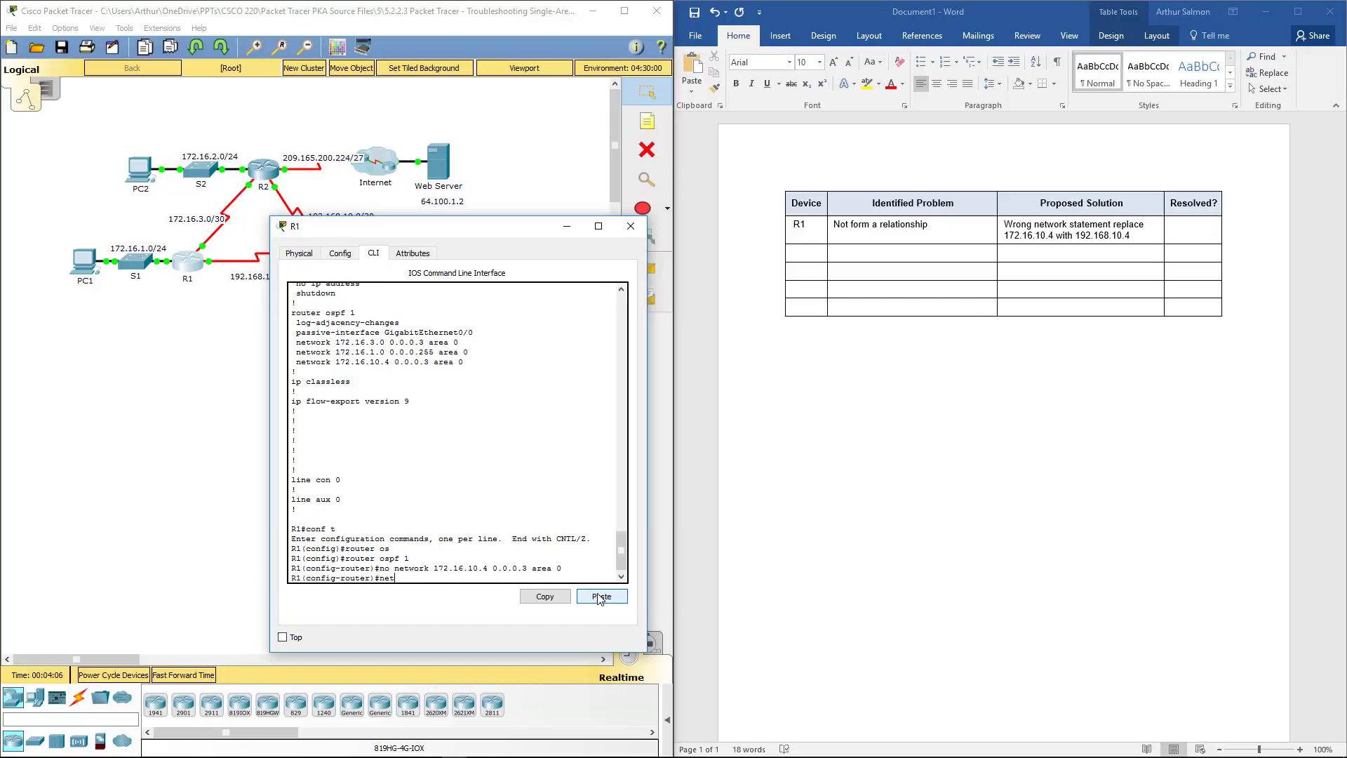
# Add network 192.168.10.4 0.0.0.3 area 0 to R1's OSPF process 1
pyautogui.write('net')
pyautogui.press('Tab')
pyautogui.write('1')
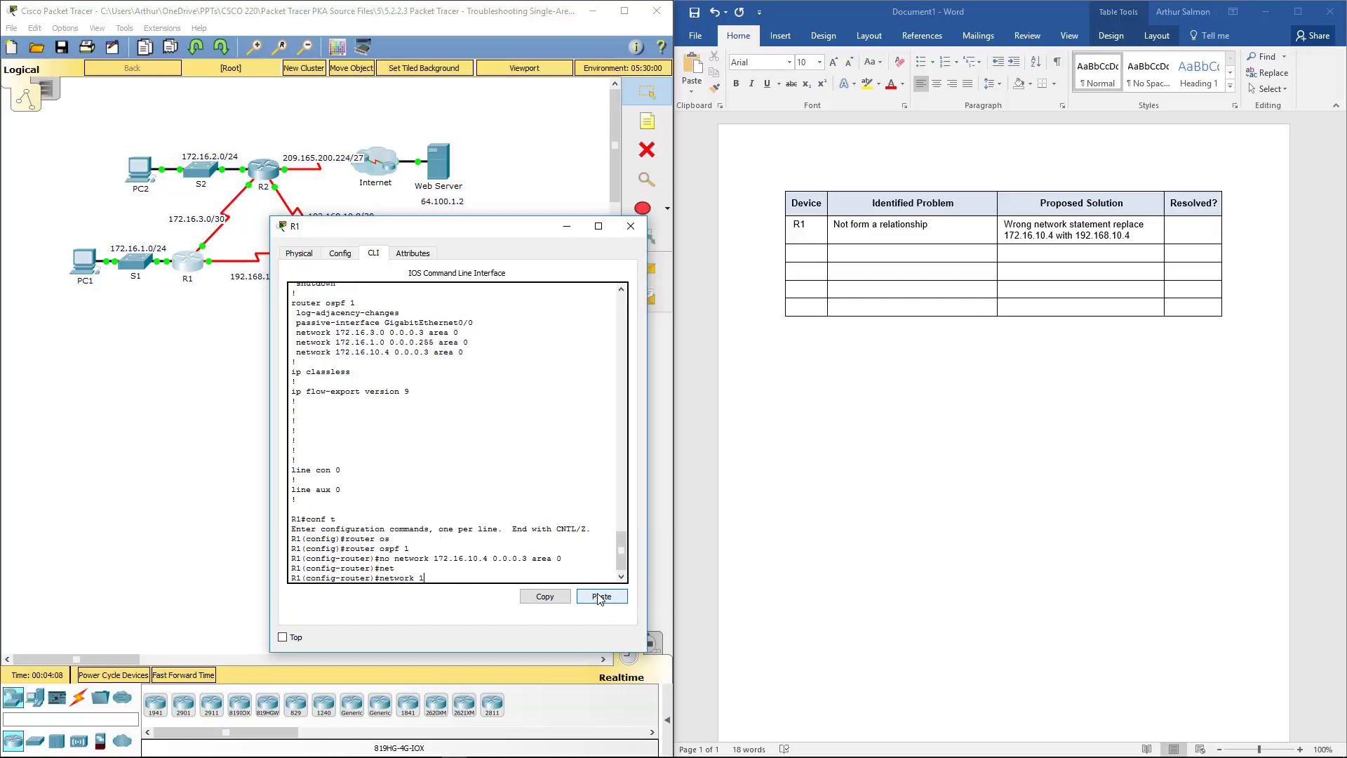
pyautogui.write('92.168.10.4 0.0.0.3 a')
pyautogui.write('rea 0')
pyautogui.press('Return')
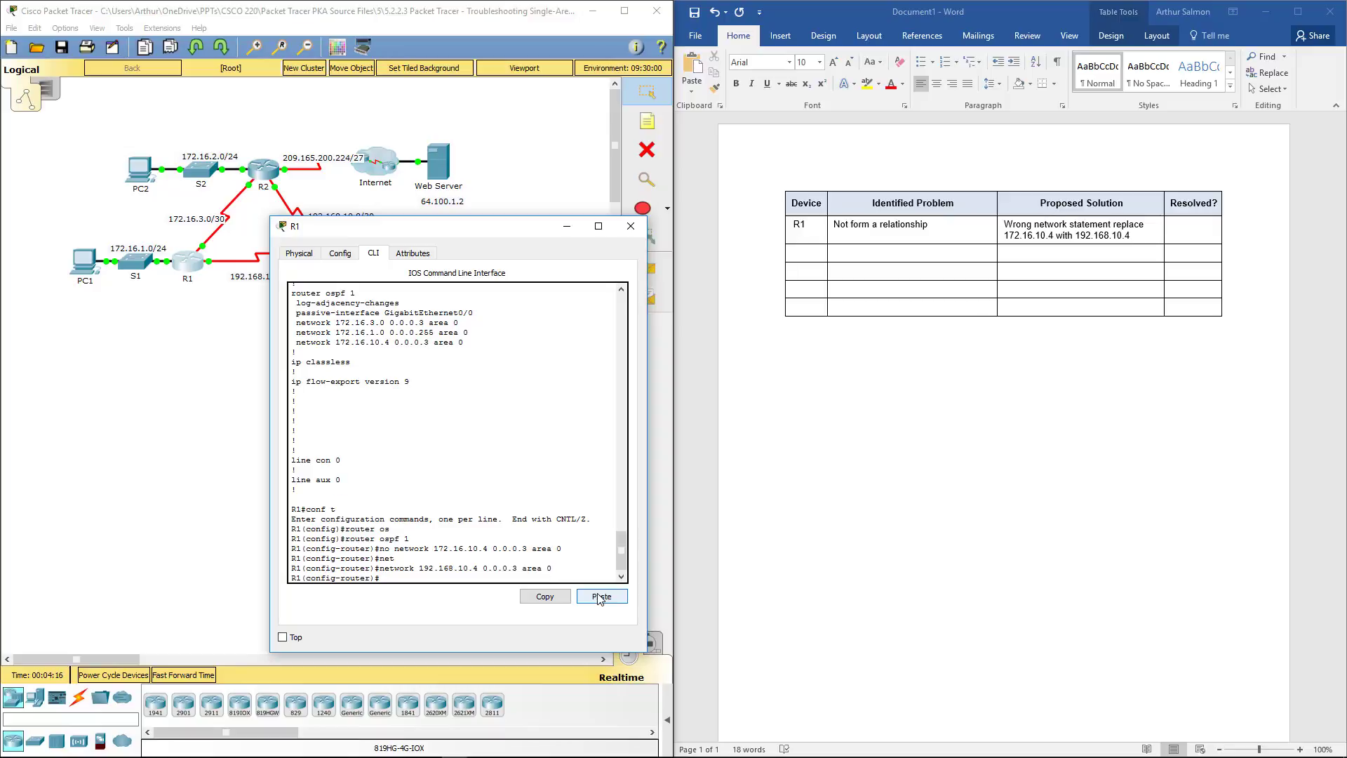
pyautogui.click(630, 228)
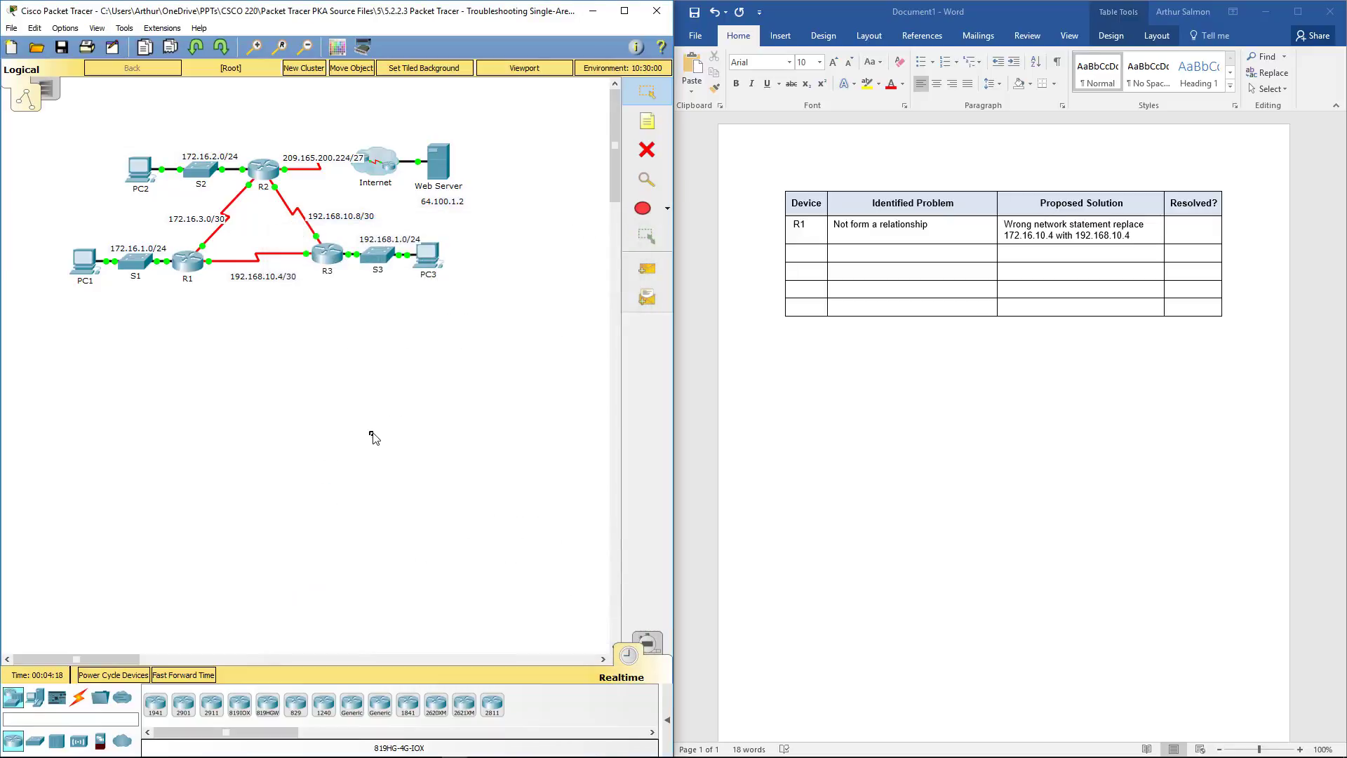
pyautogui.click(250, 171)
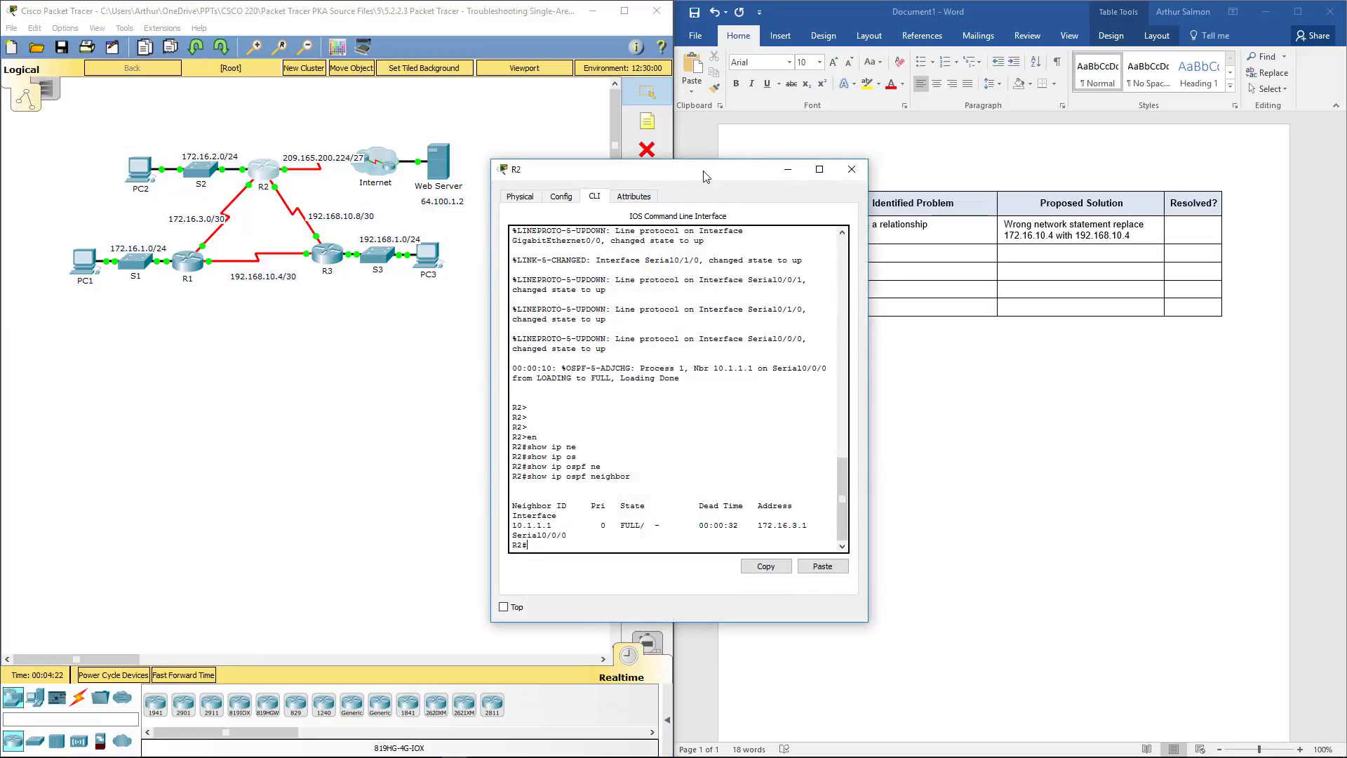
pyautogui.moveTo(705, 173); pyautogui.dragTo(400, 215)
pyautogui.press('Up')
pyautogui.press('Return')
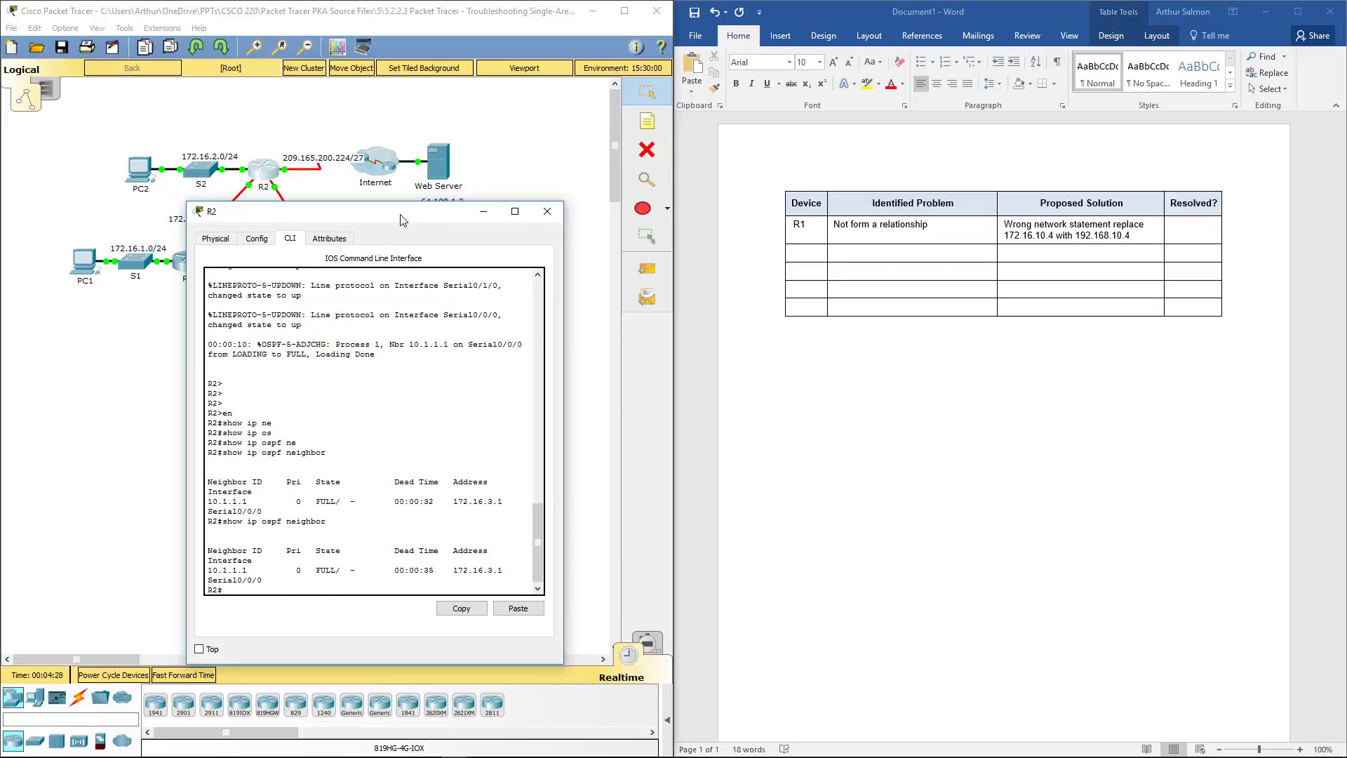
pyautogui.press('Up')
pyautogui.press('Return')
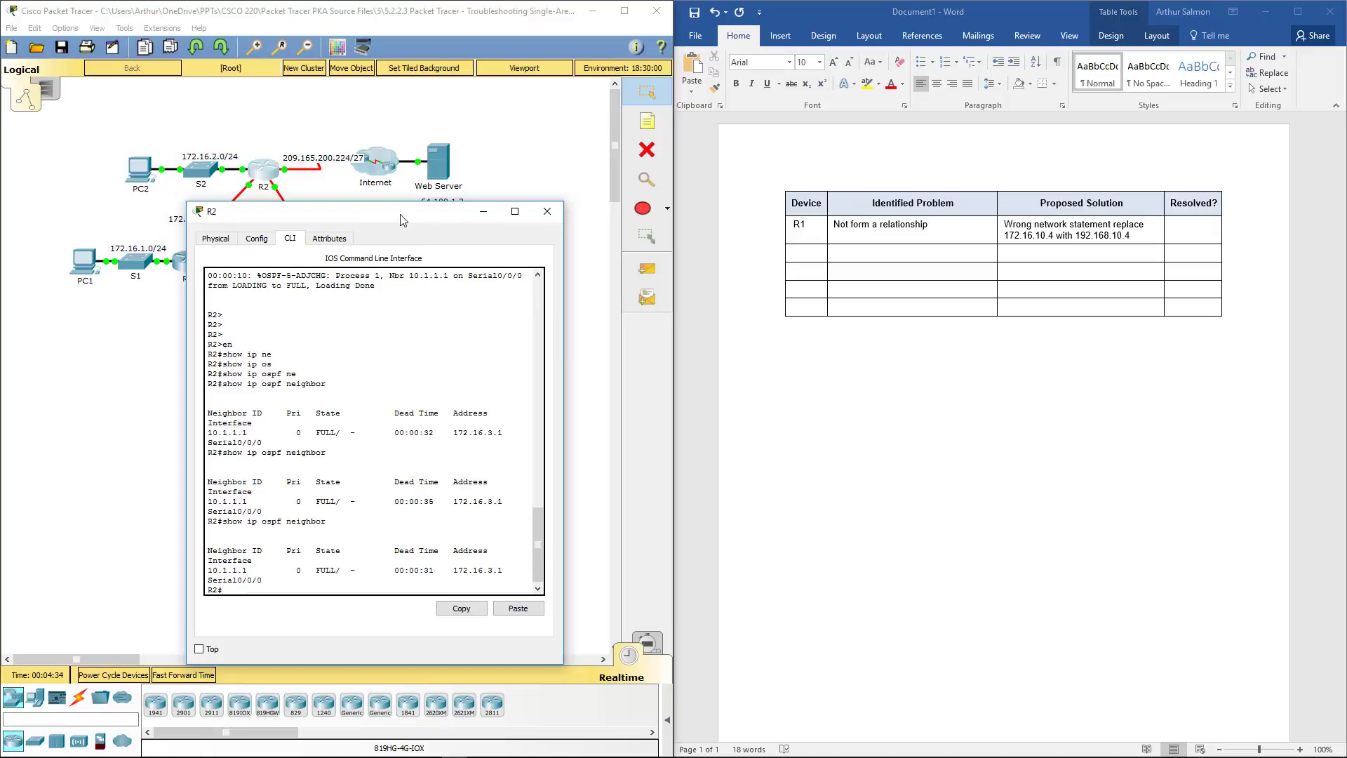
pyautogui.press('Up')
pyautogui.press('Return')
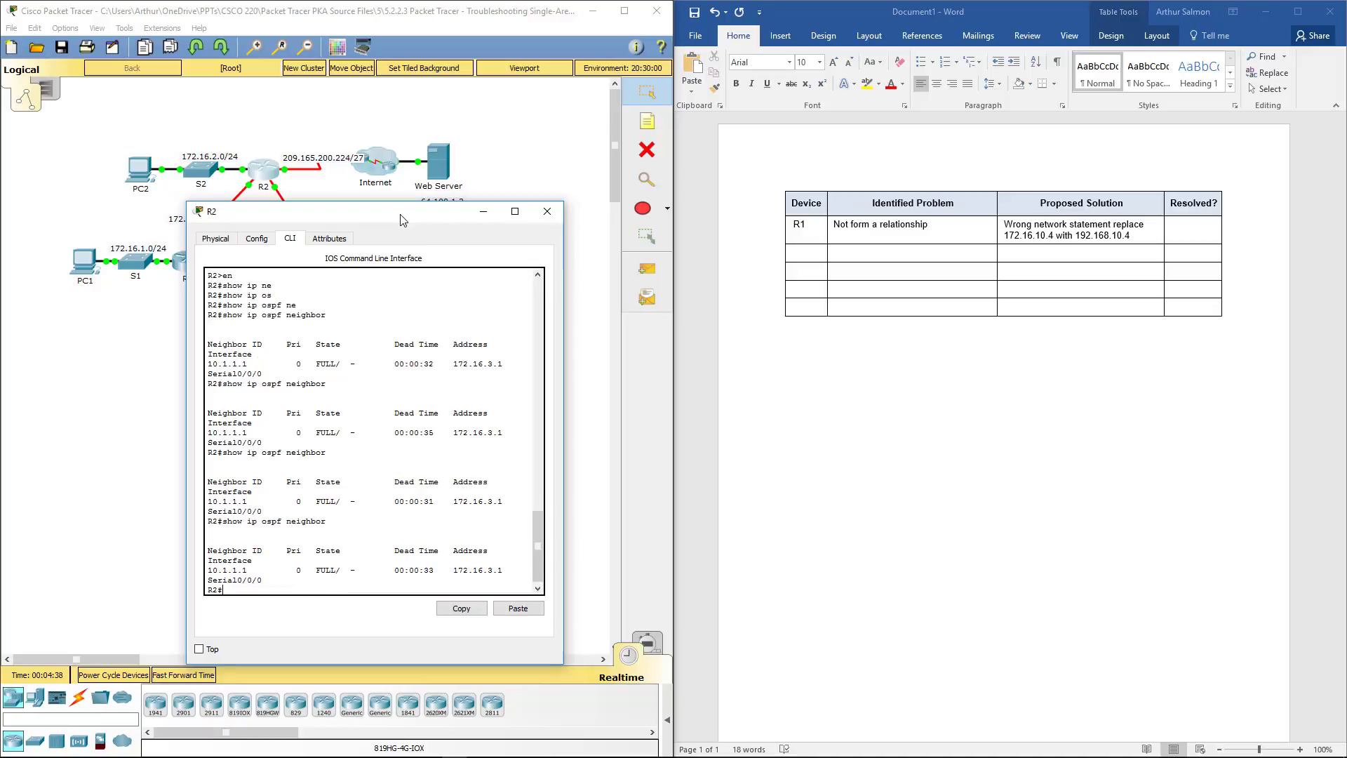
pyautogui.write('show ip route')
pyautogui.press('Return')
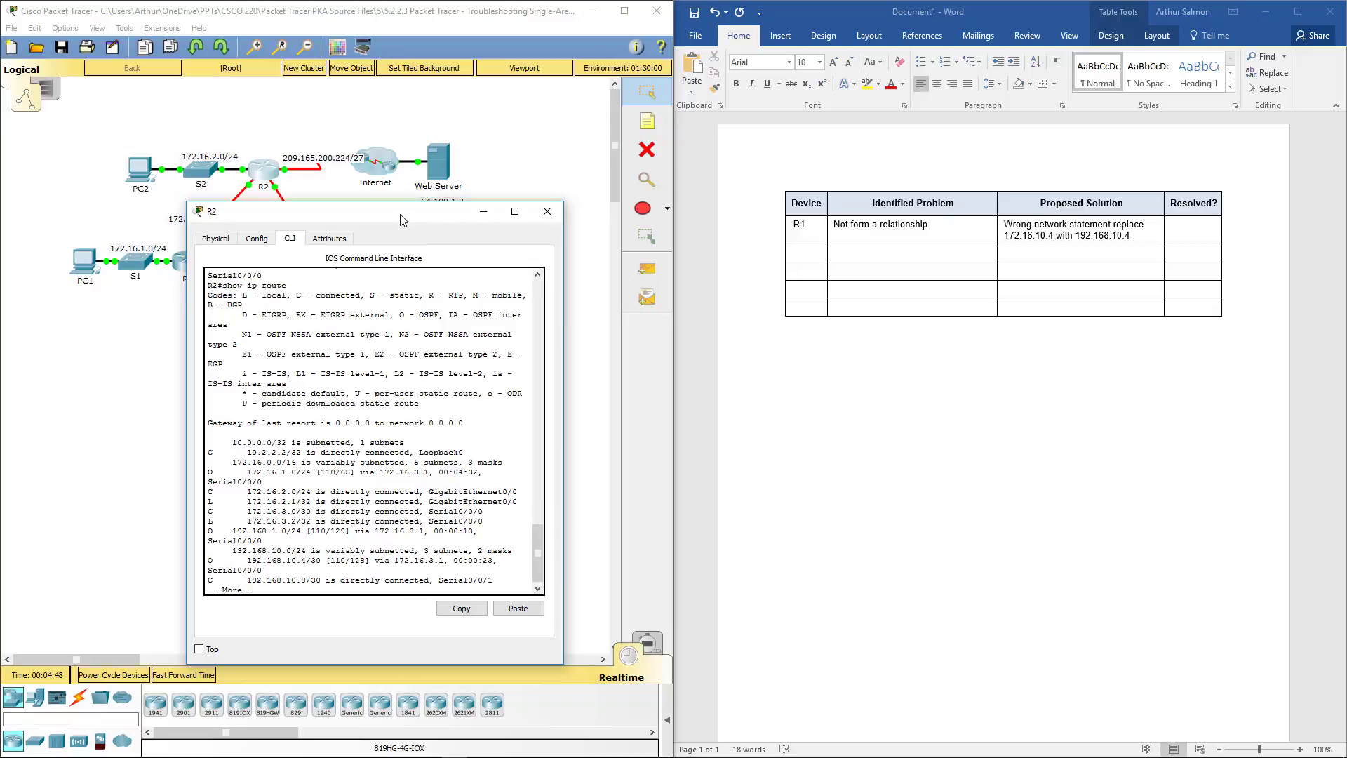
pyautogui.press('space')
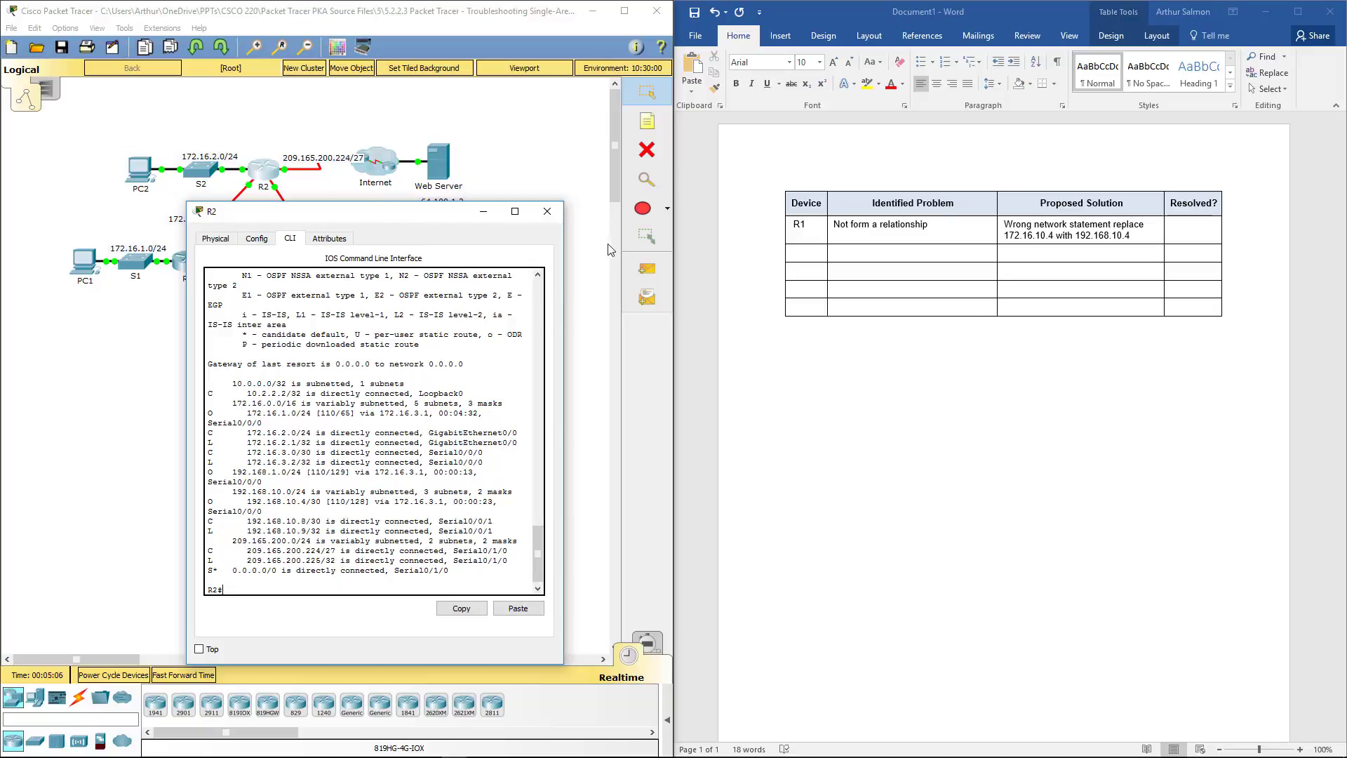
pyautogui.click(548, 212)
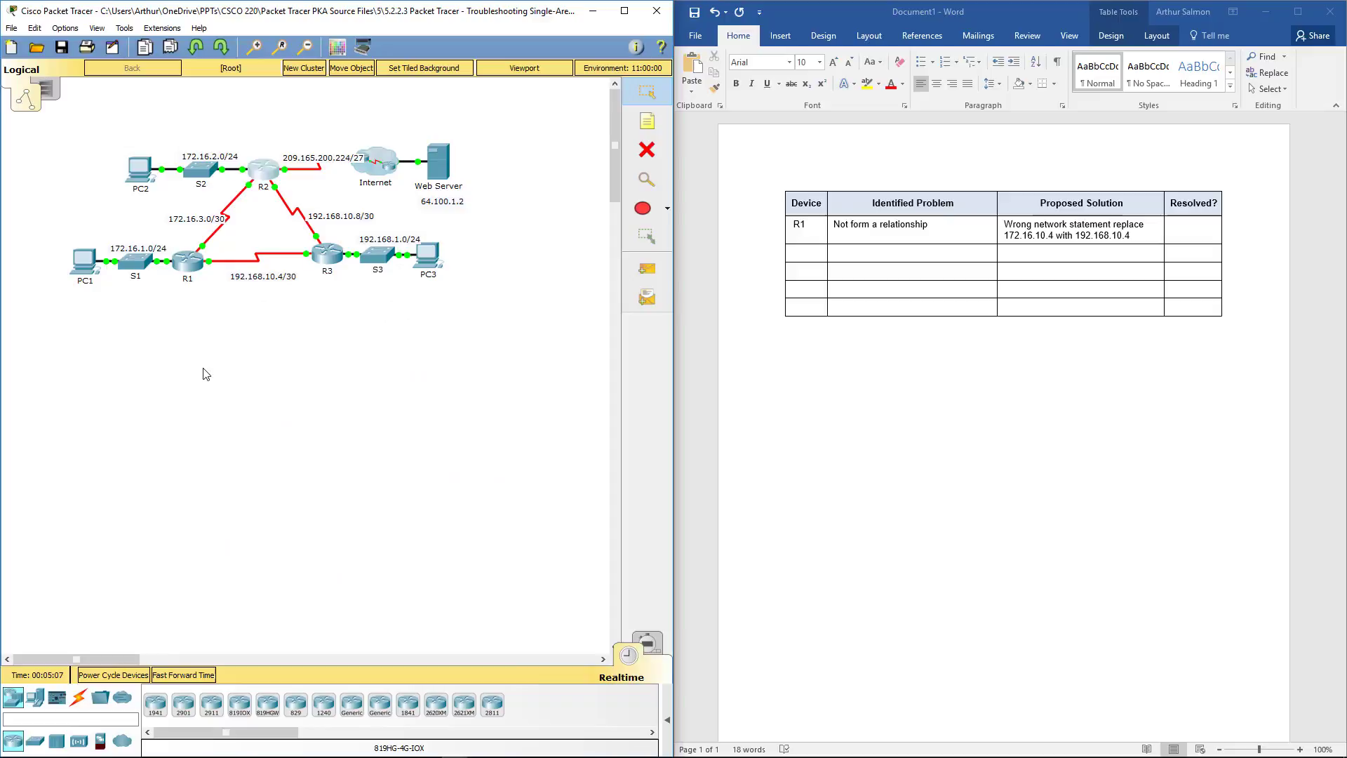
# Exit configuration mode on R1 with end and run show ip route
pyautogui.click(187, 278)
pyautogui.press('Return')
pyautogui.press('Return')
pyautogui.press('Return')
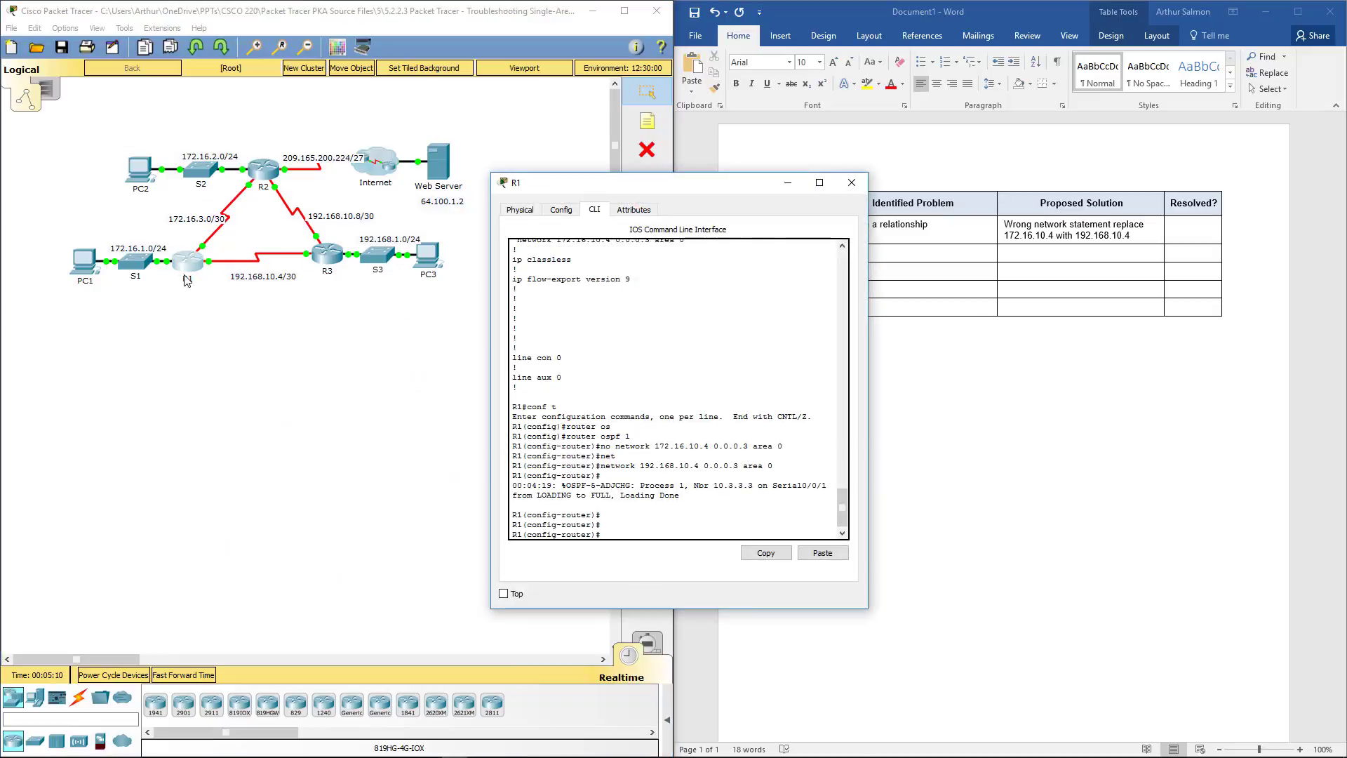
pyautogui.write('e')
pyautogui.write('nd')
pyautogui.press('Return')
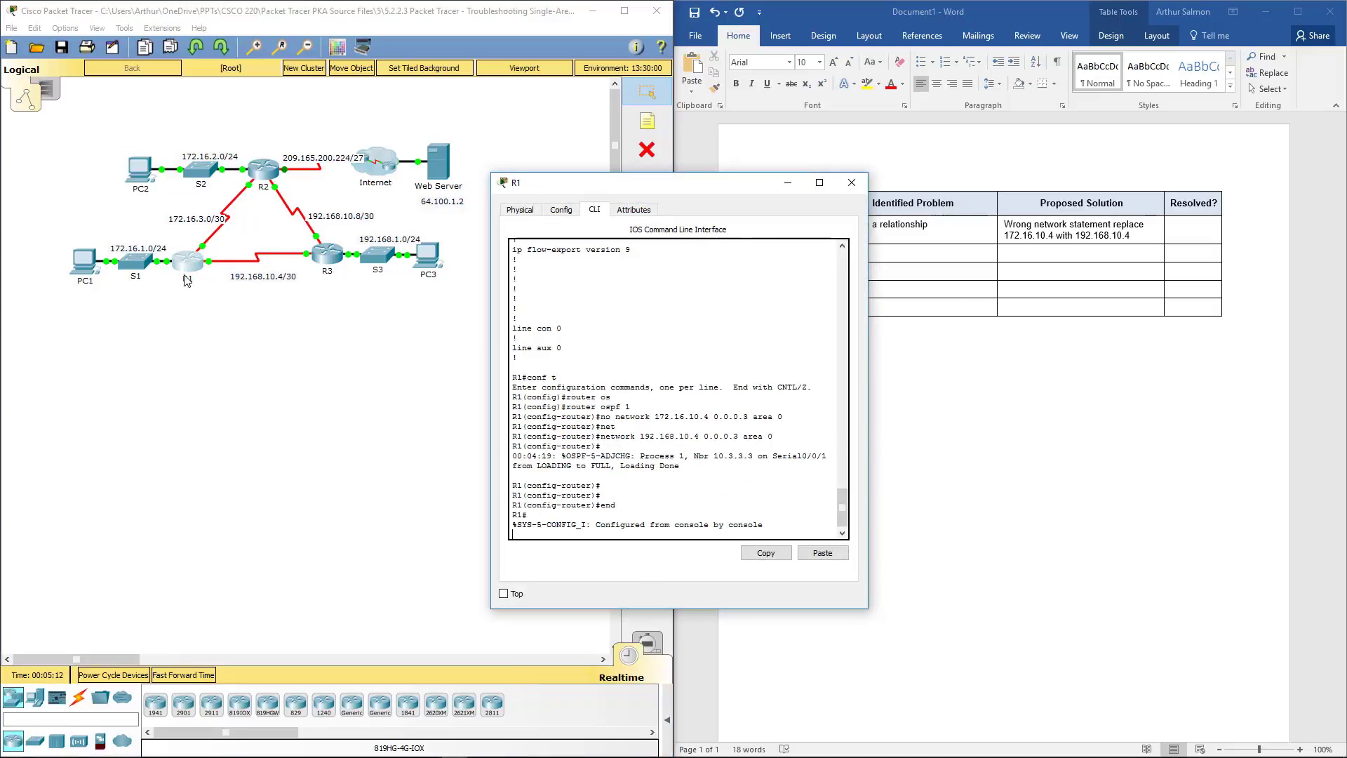
pyautogui.press('Return')
pyautogui.write('show ip ')
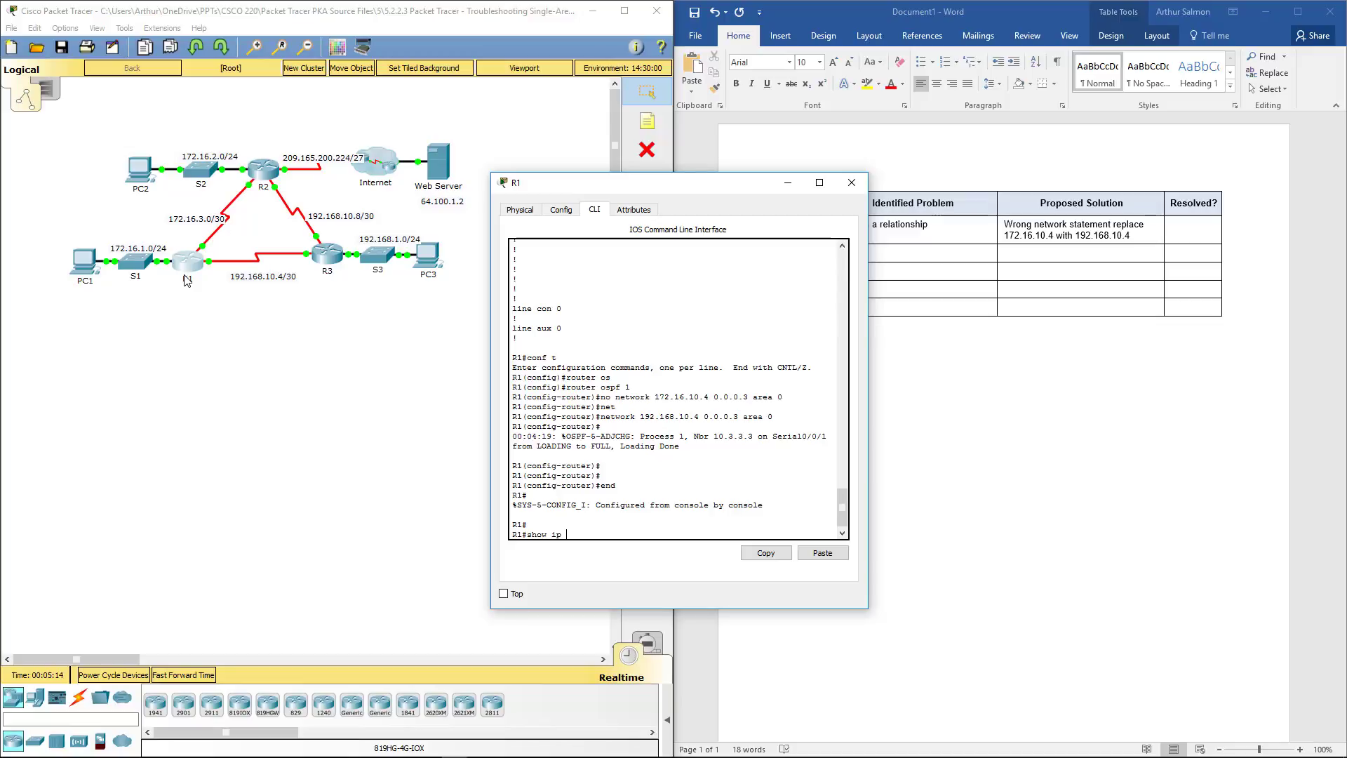
pyautogui.write('route')
pyautogui.press('Return')
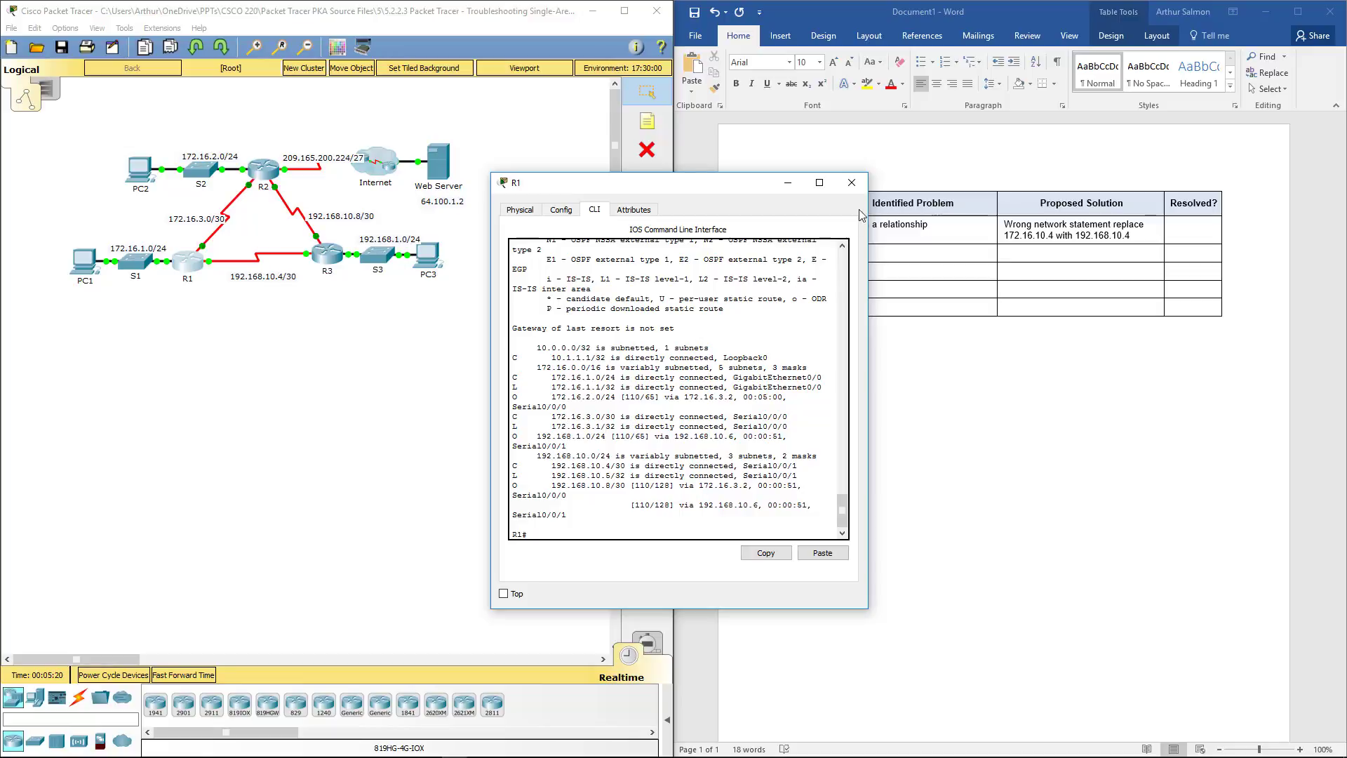
# Log R2 in row two: 'No default route', solution 'conf OSP with default-info orignate'
pyautogui.click(852, 182)
pyautogui.click(802, 253)
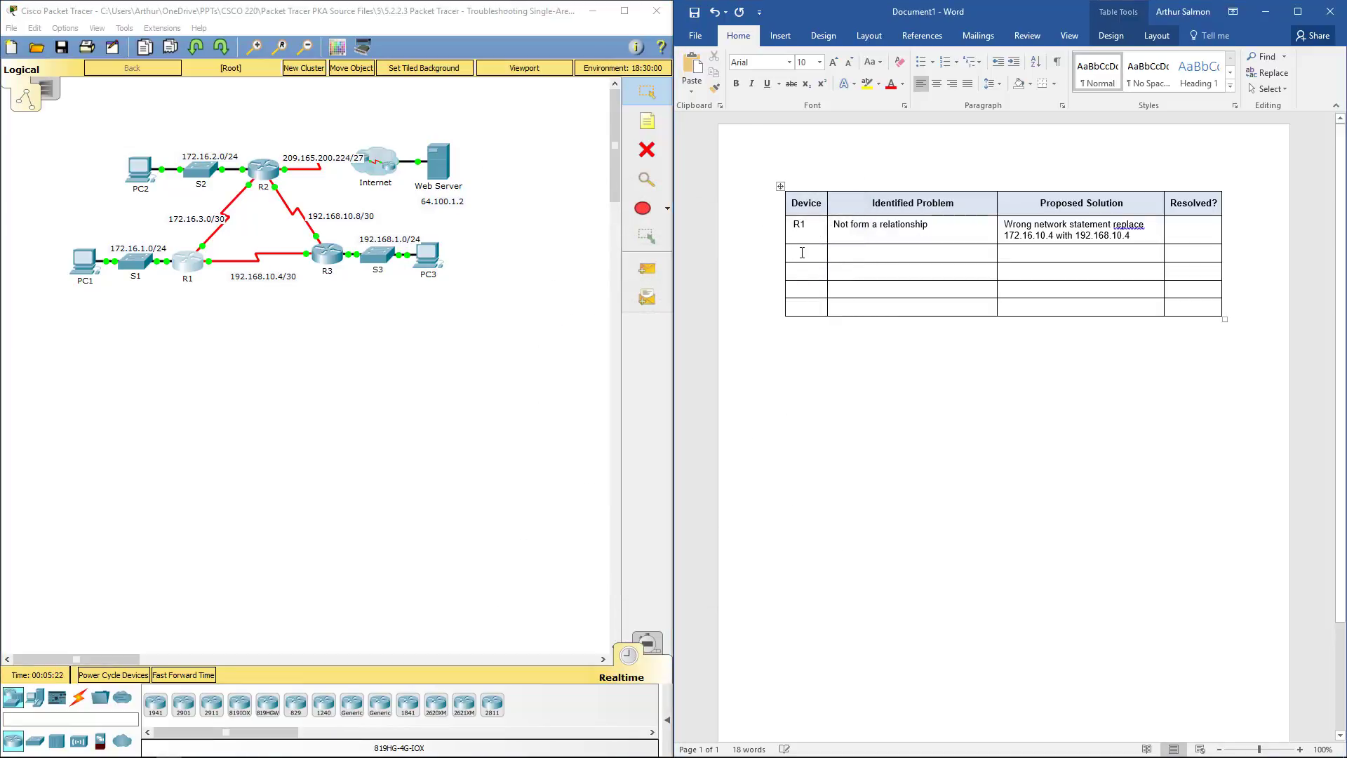
pyautogui.write('R2')
pyautogui.click(852, 252)
pyautogui.write('No de')
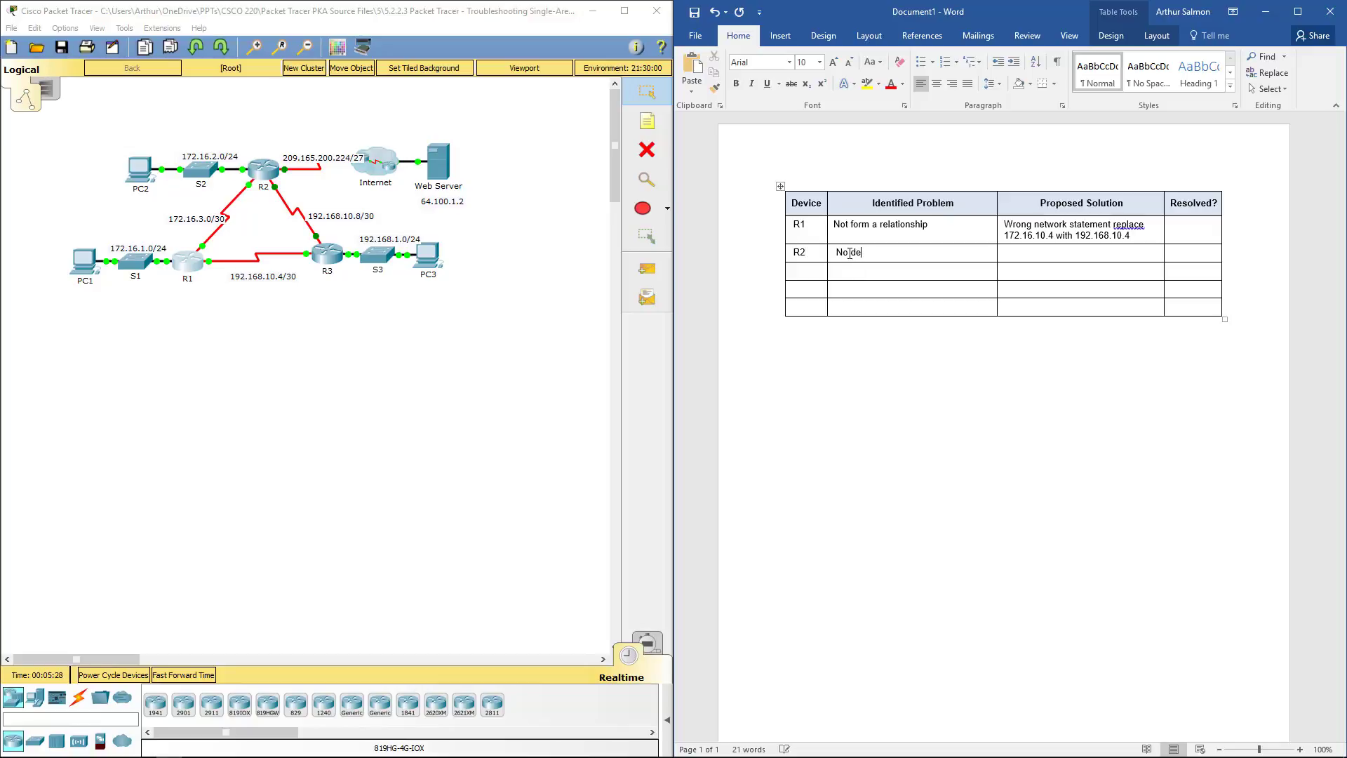
pyautogui.write('d')
pyautogui.press('BackSpace')
pyautogui.write('fault route')
pyautogui.press('Tab')
pyautogui.write('conf OSP with defaul')
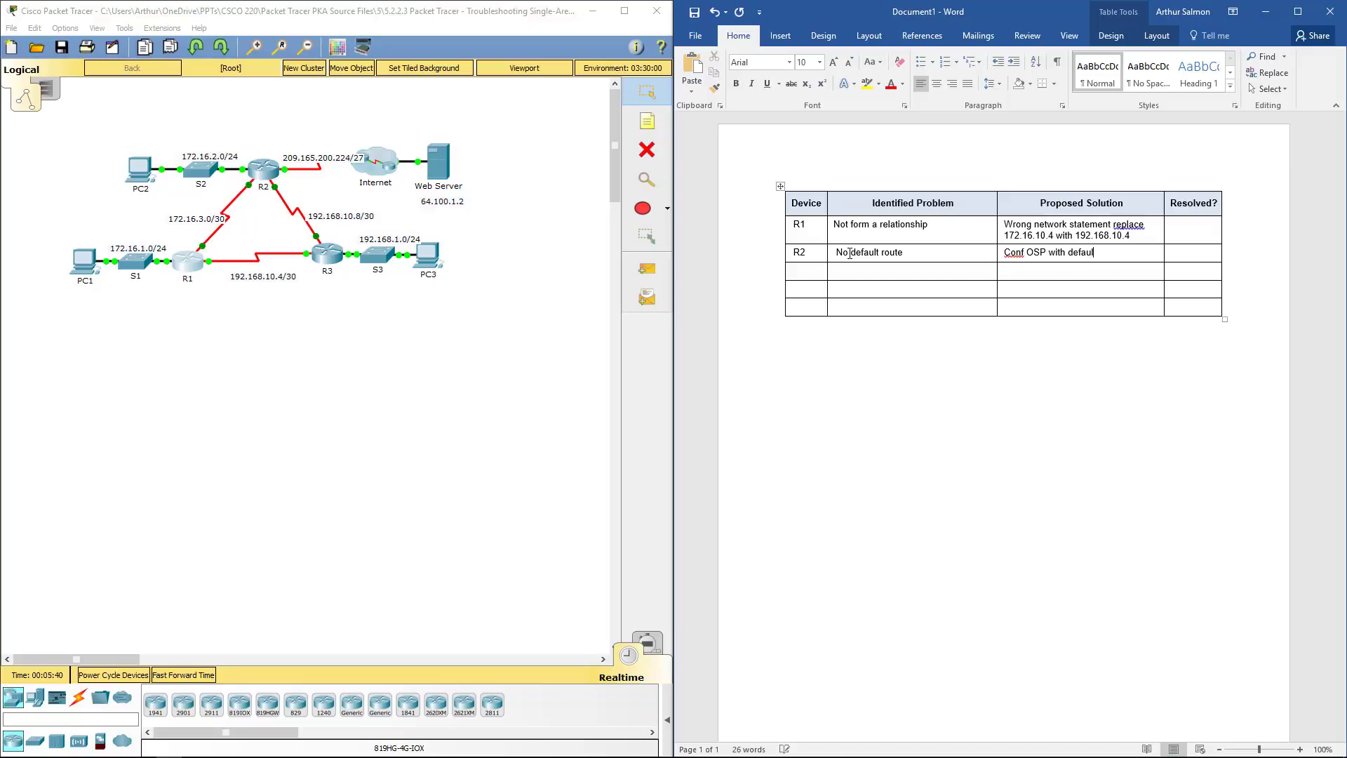
pyautogui.write('t-info orignate')
pyautogui.click(267, 188)
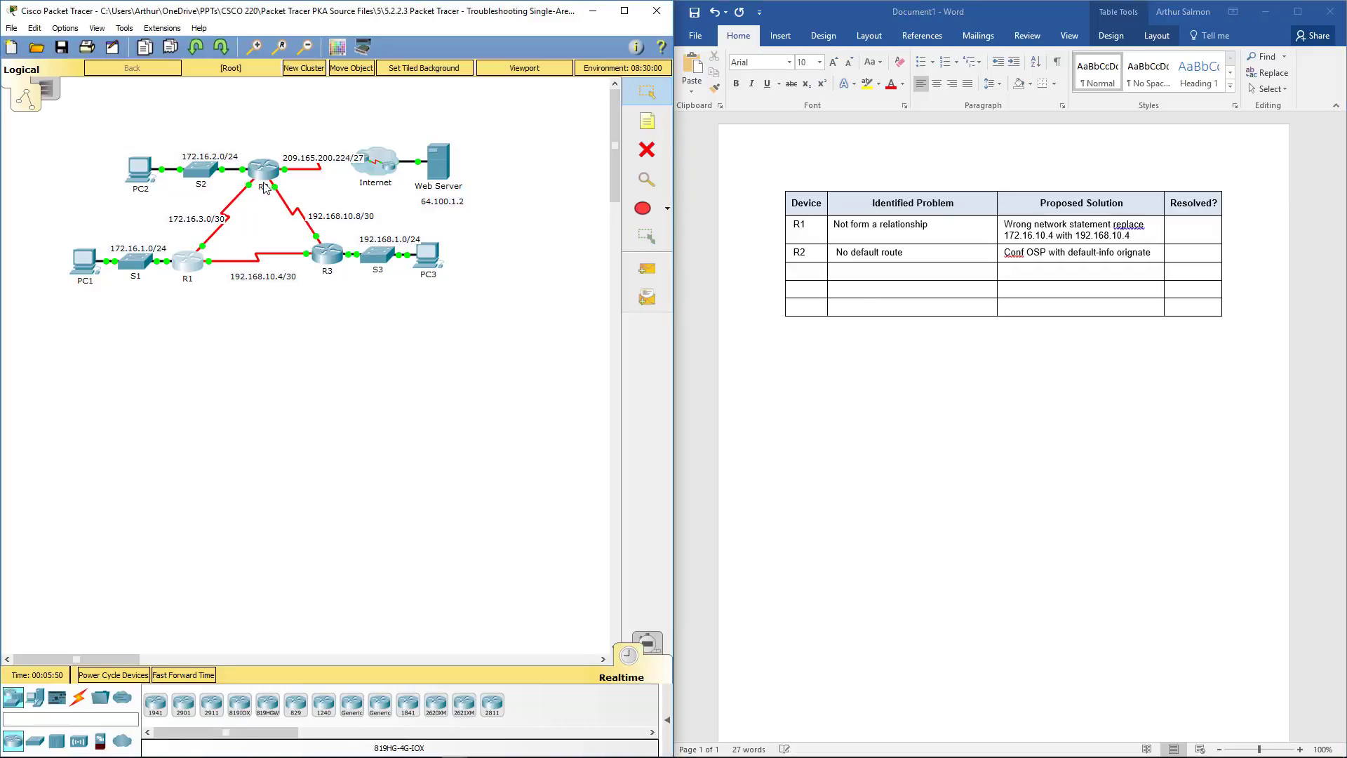
# Enter router ospf 1 configuration on R2 via conf t
pyautogui.click(265, 185)
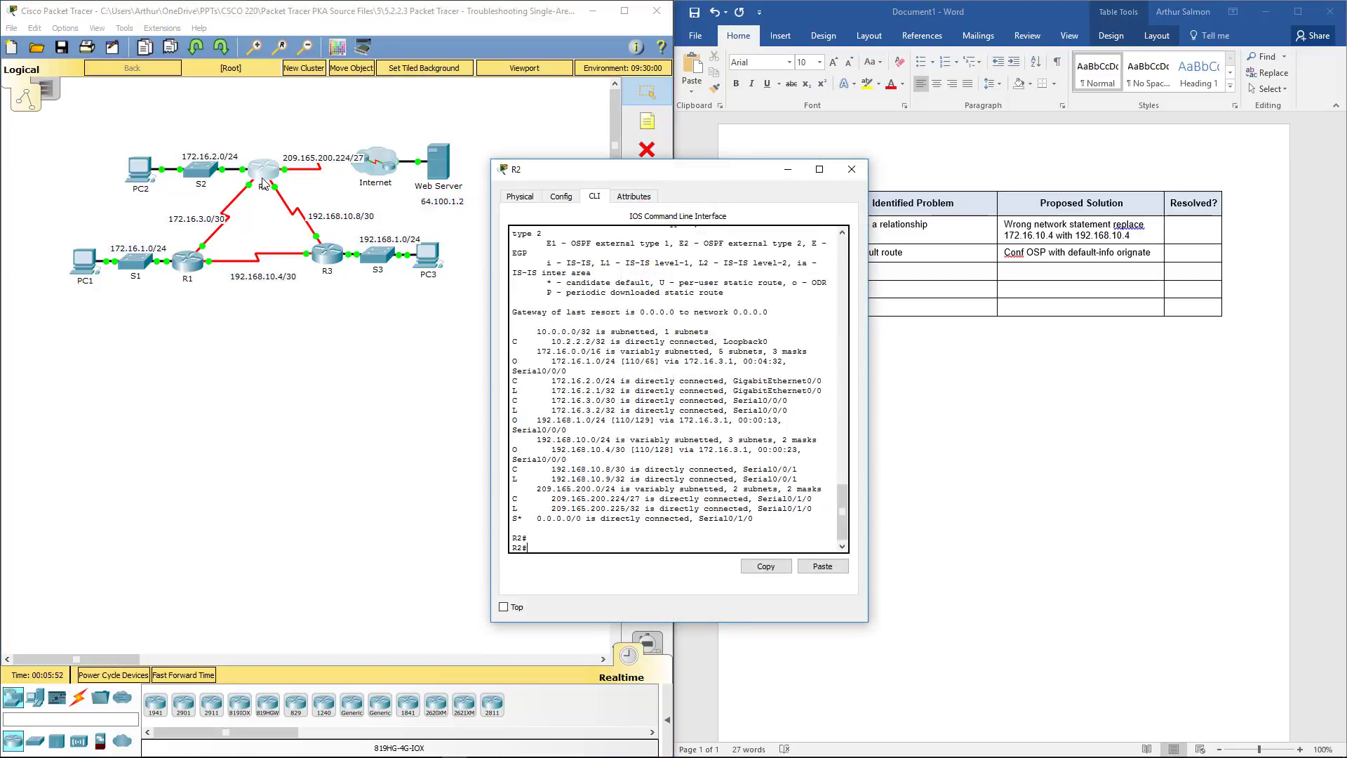
pyautogui.write('conf t')
pyautogui.press('Return')
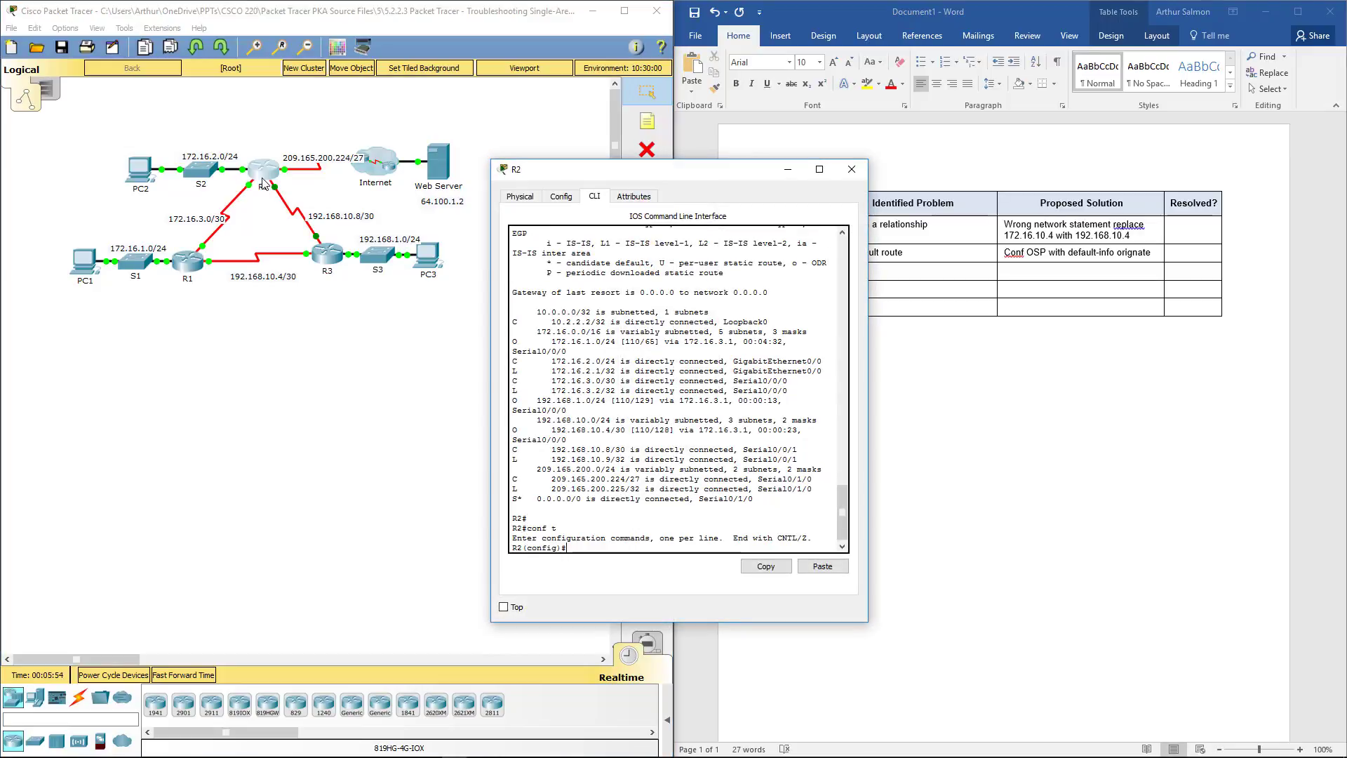
pyautogui.write('router os')
pyautogui.press('Tab')
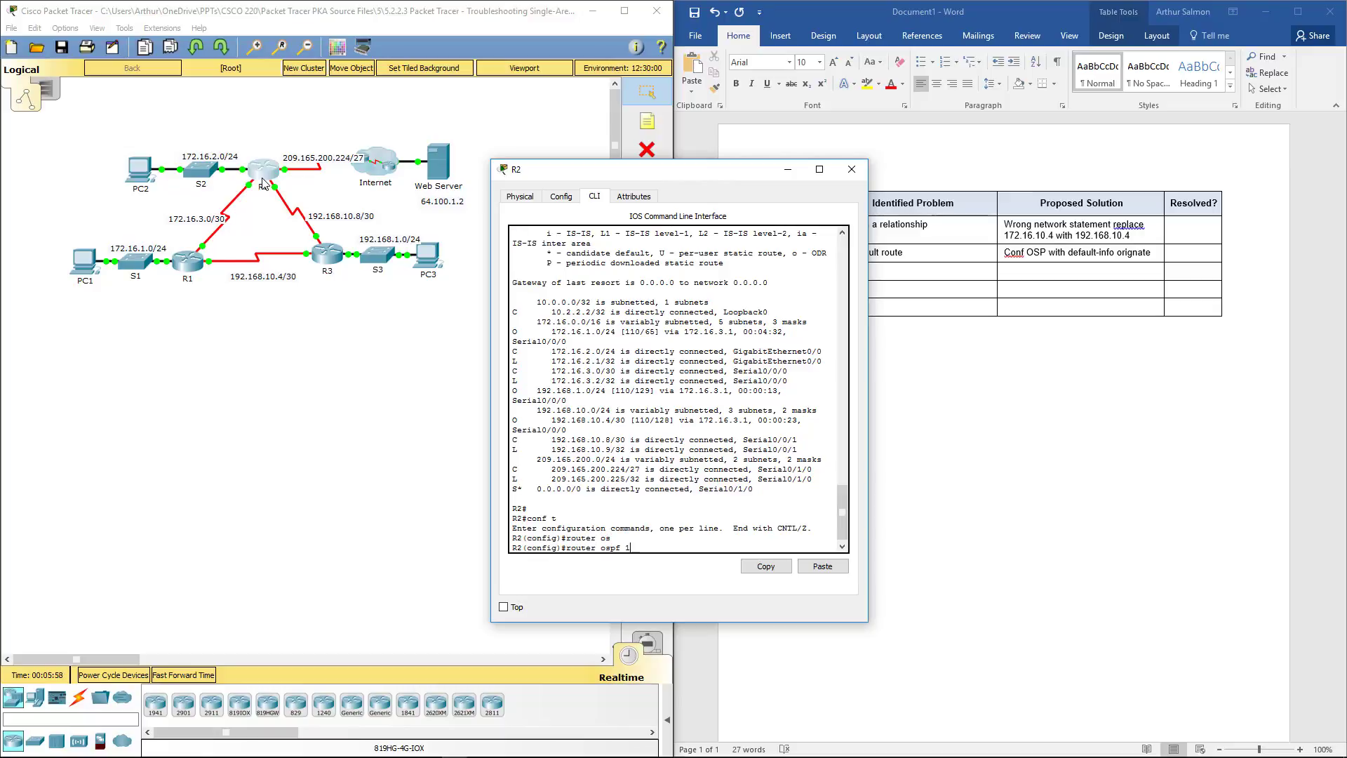
pyautogui.write('1')
pyautogui.press('Return')
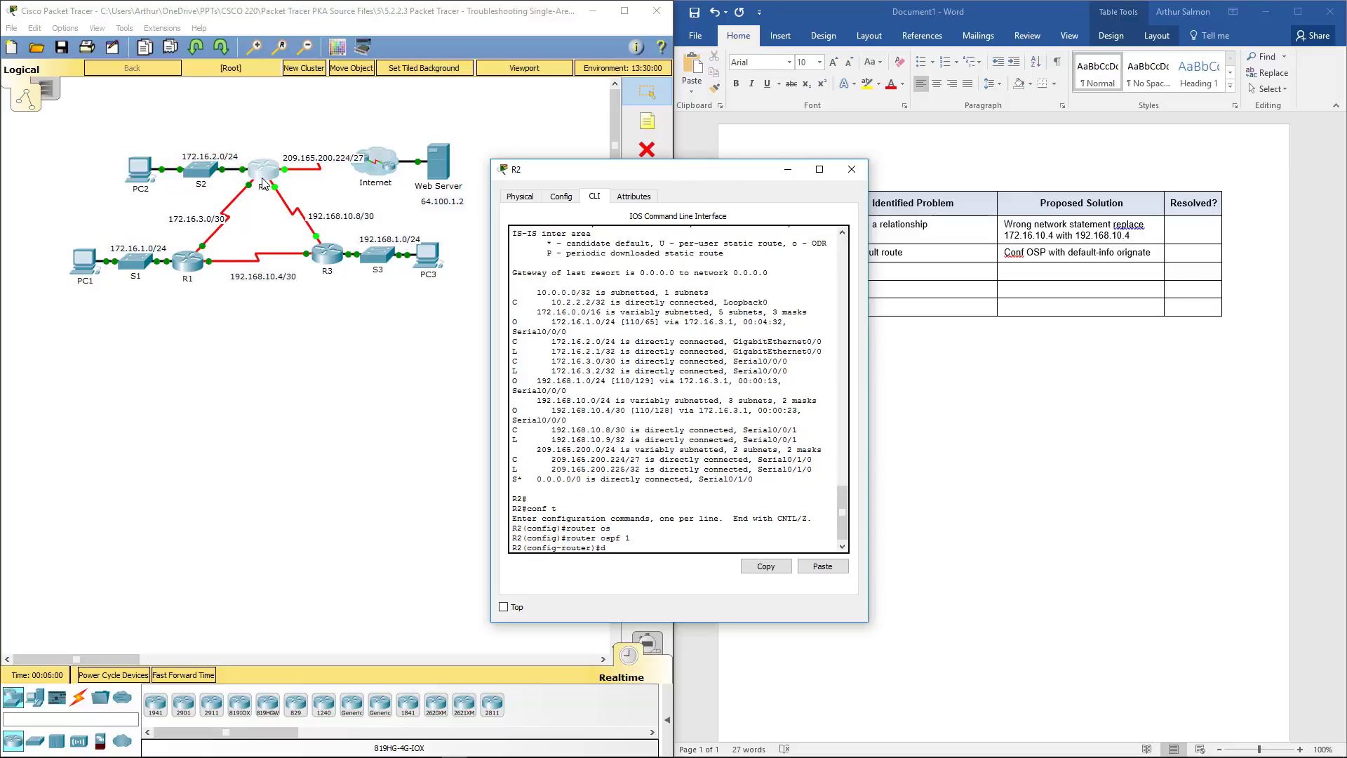
# Apply default-information originate under R2's OSPF 1 and leave config mode with end
pyautogui.write('de')
pyautogui.press('Tab')
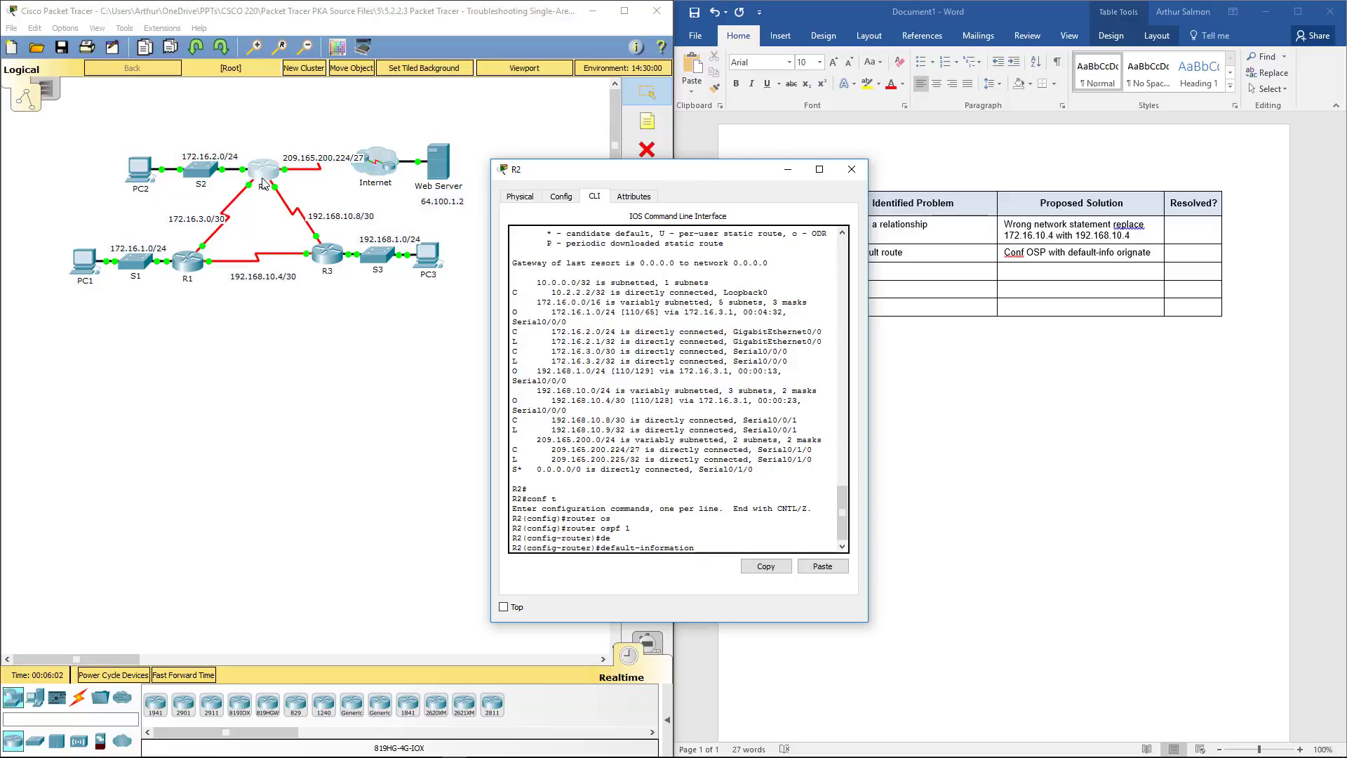
pyautogui.write('or')
pyautogui.press('Tab')
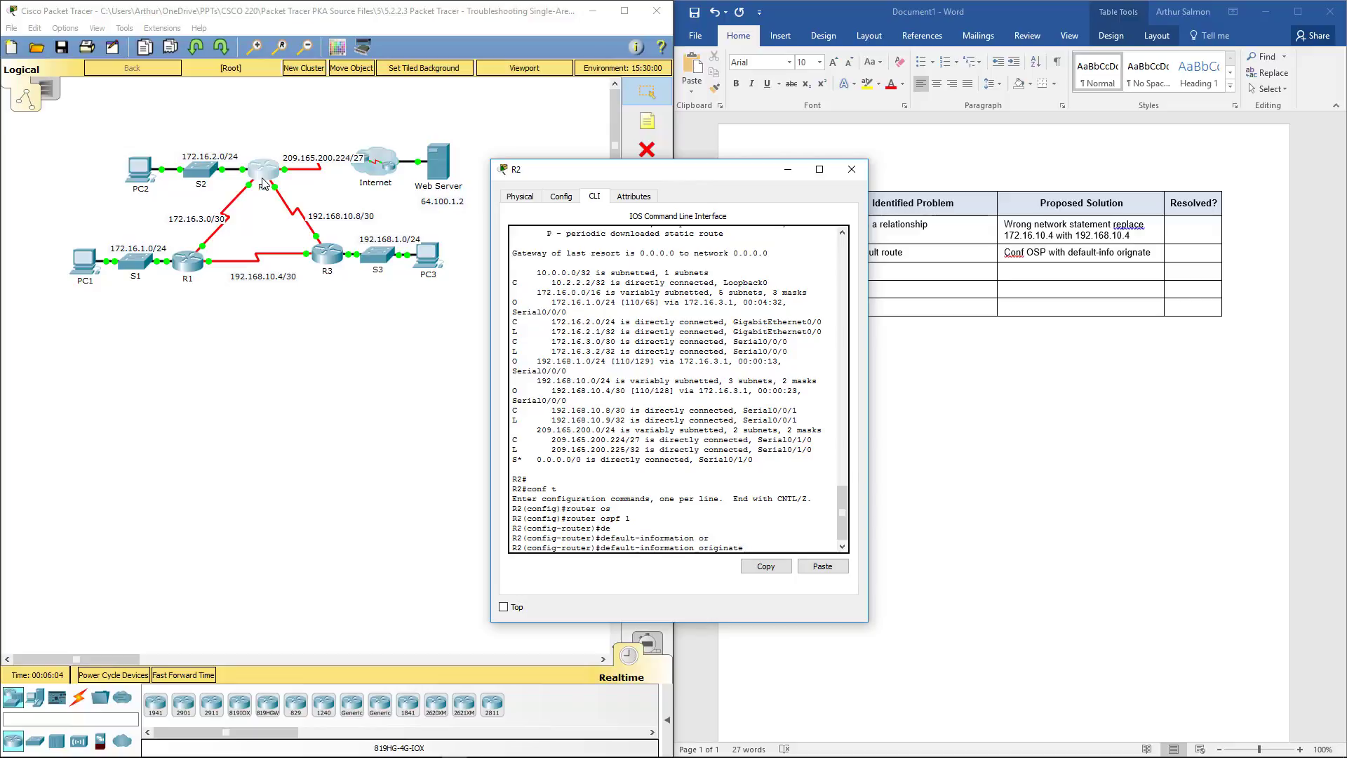
pyautogui.press('Return')
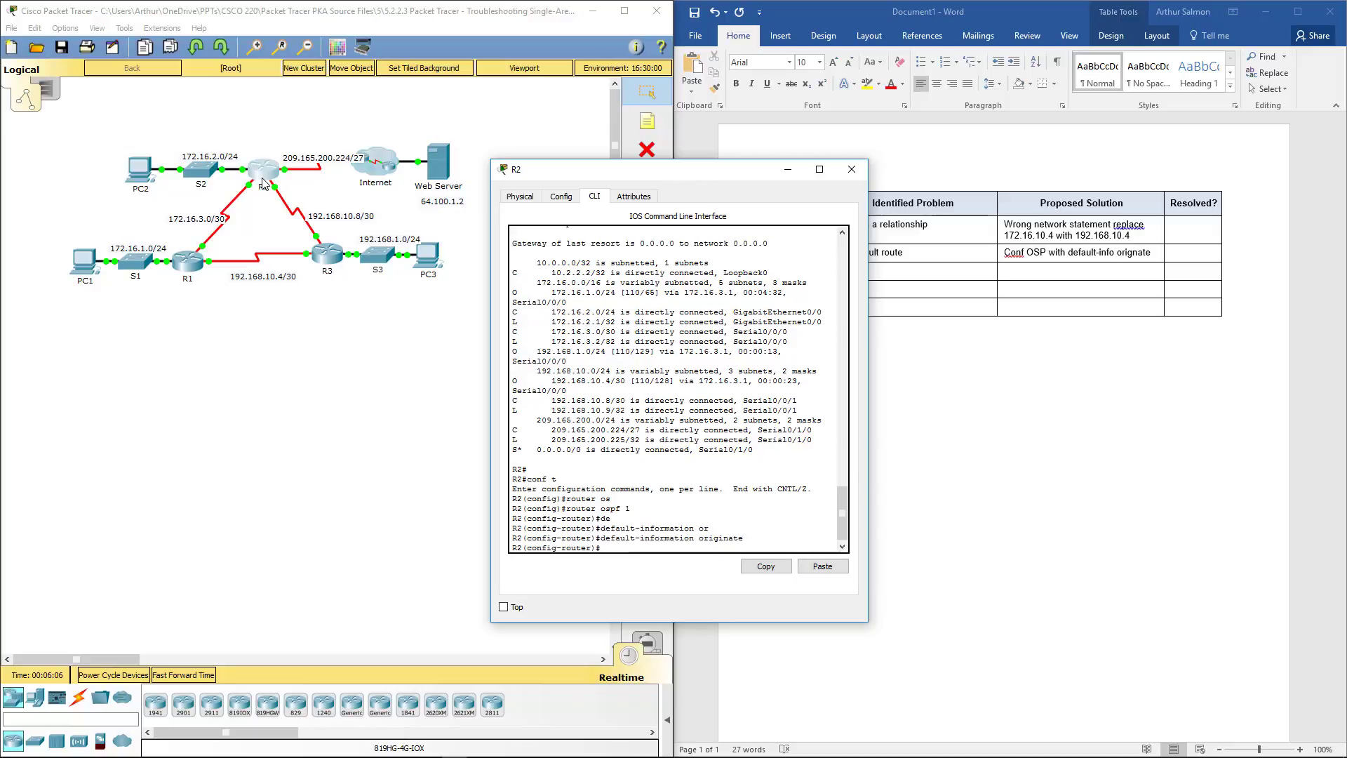
pyautogui.write('end')
pyautogui.press('Return')
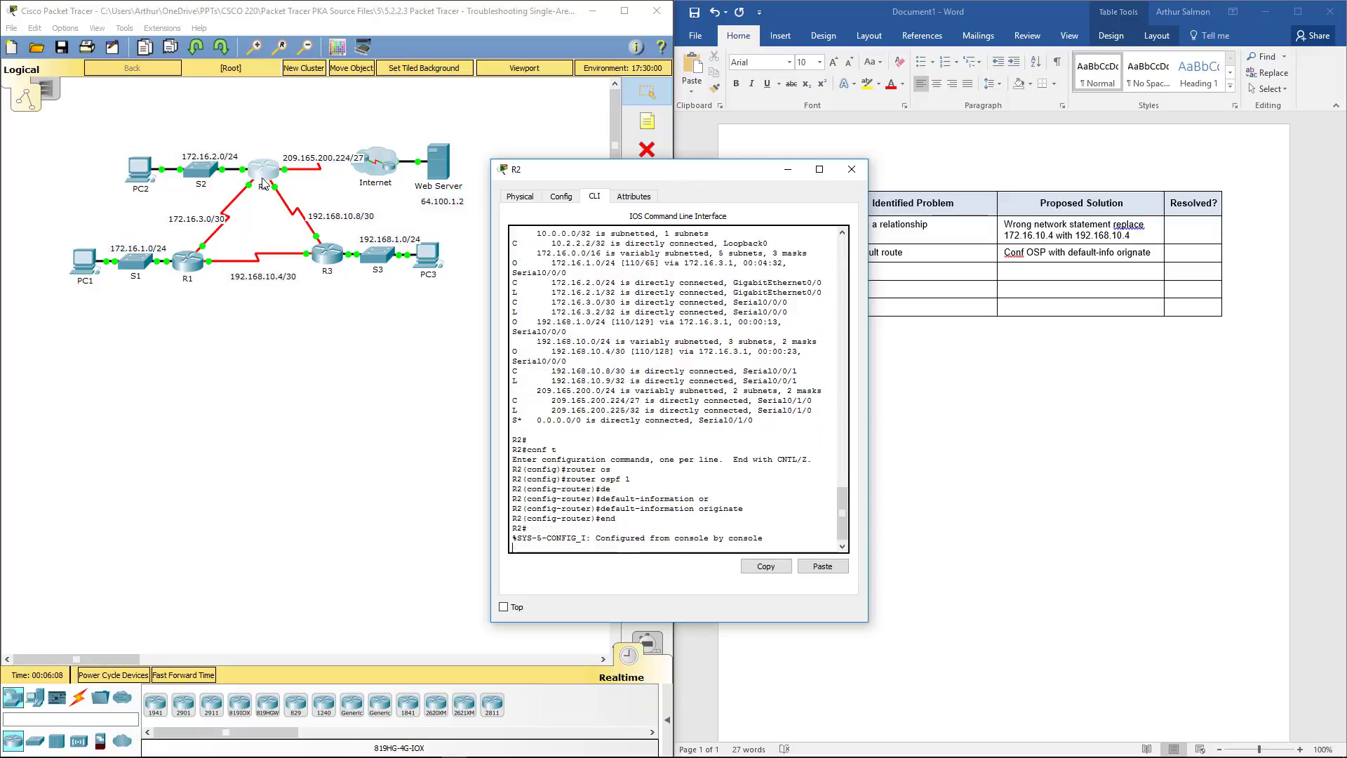
# Verify R2 with show ip ospf neighbor and show ip route, then switch to R1's CLI
pyautogui.press('Return')
pyautogui.press('Return')
pyautogui.press('Return')
pyautogui.press('Return')
pyautogui.press('Return')
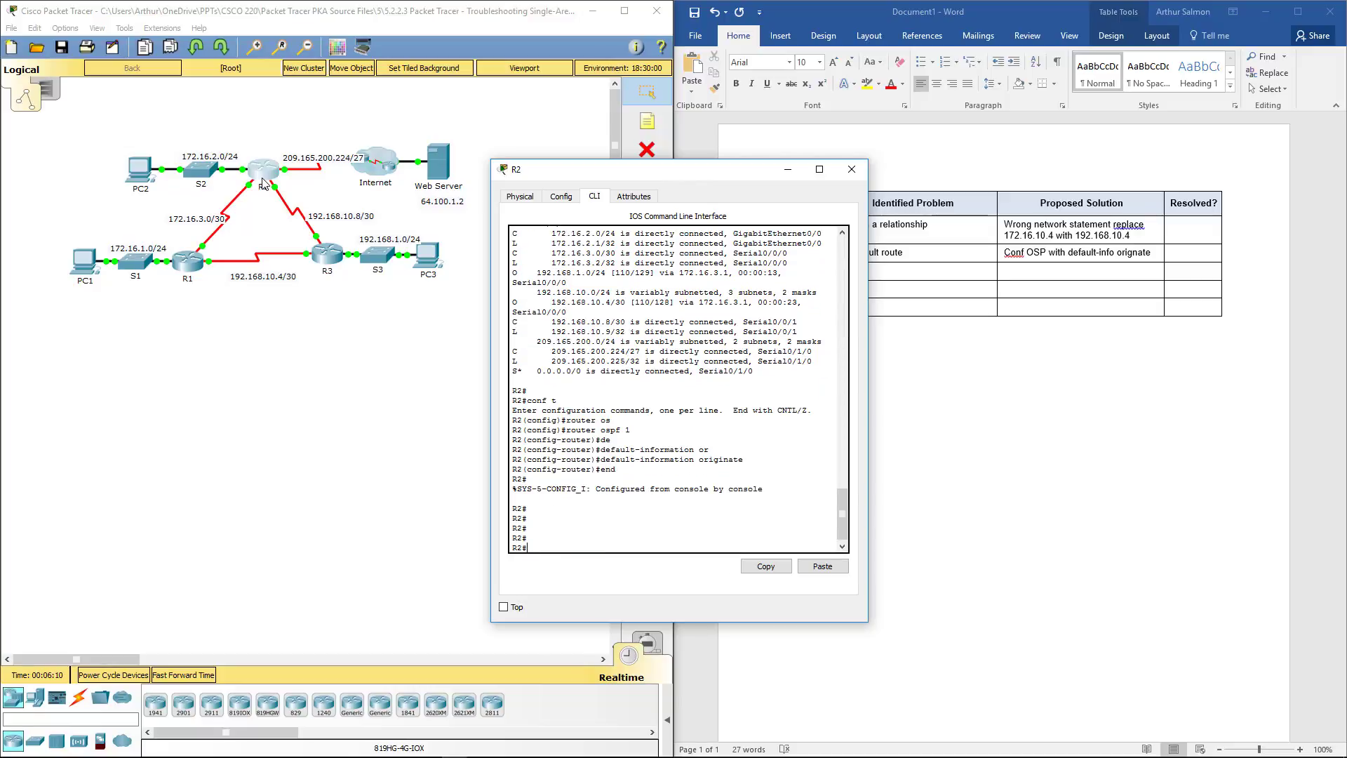
pyautogui.write('show ip ospf neighbor')
pyautogui.press('Return')
pyautogui.write('conf t')
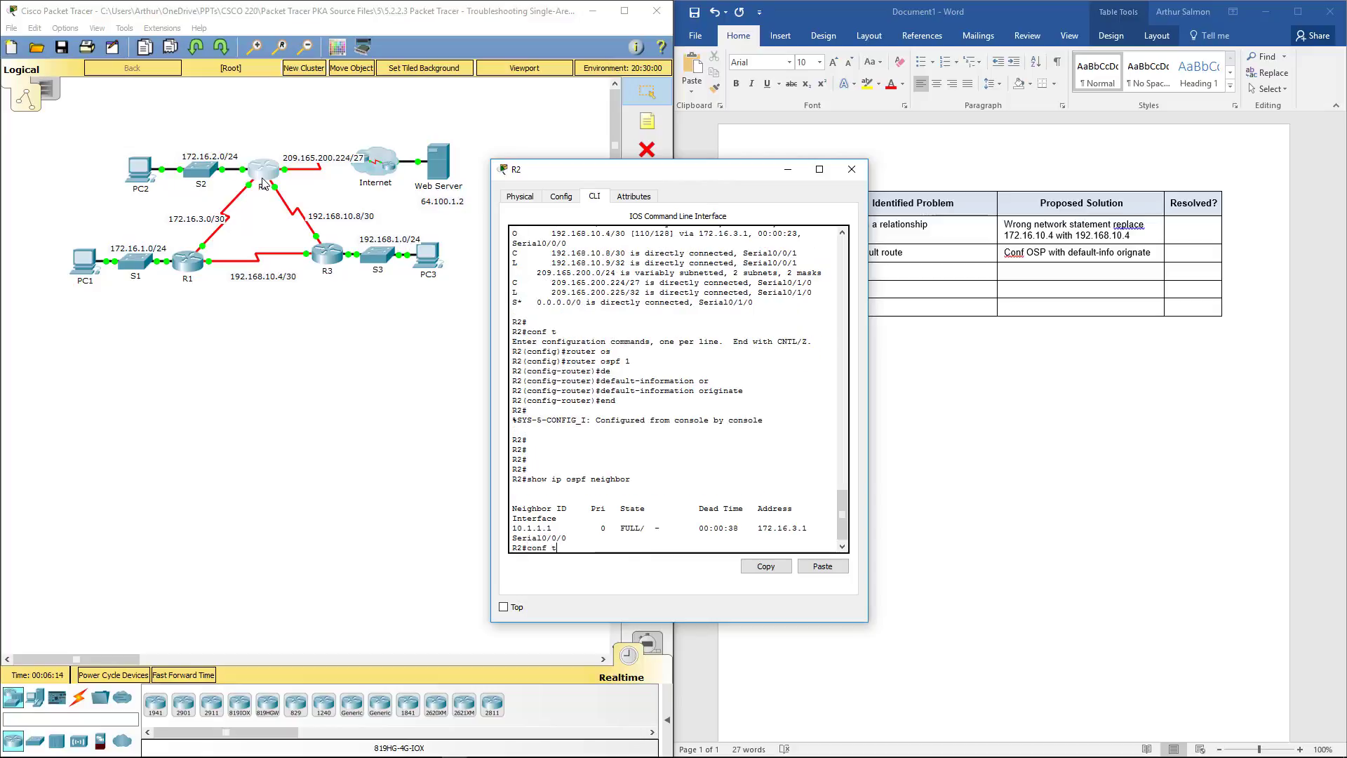
pyautogui.press('Up')
pyautogui.press('Up')
pyautogui.press('Up')
pyautogui.press('Return')
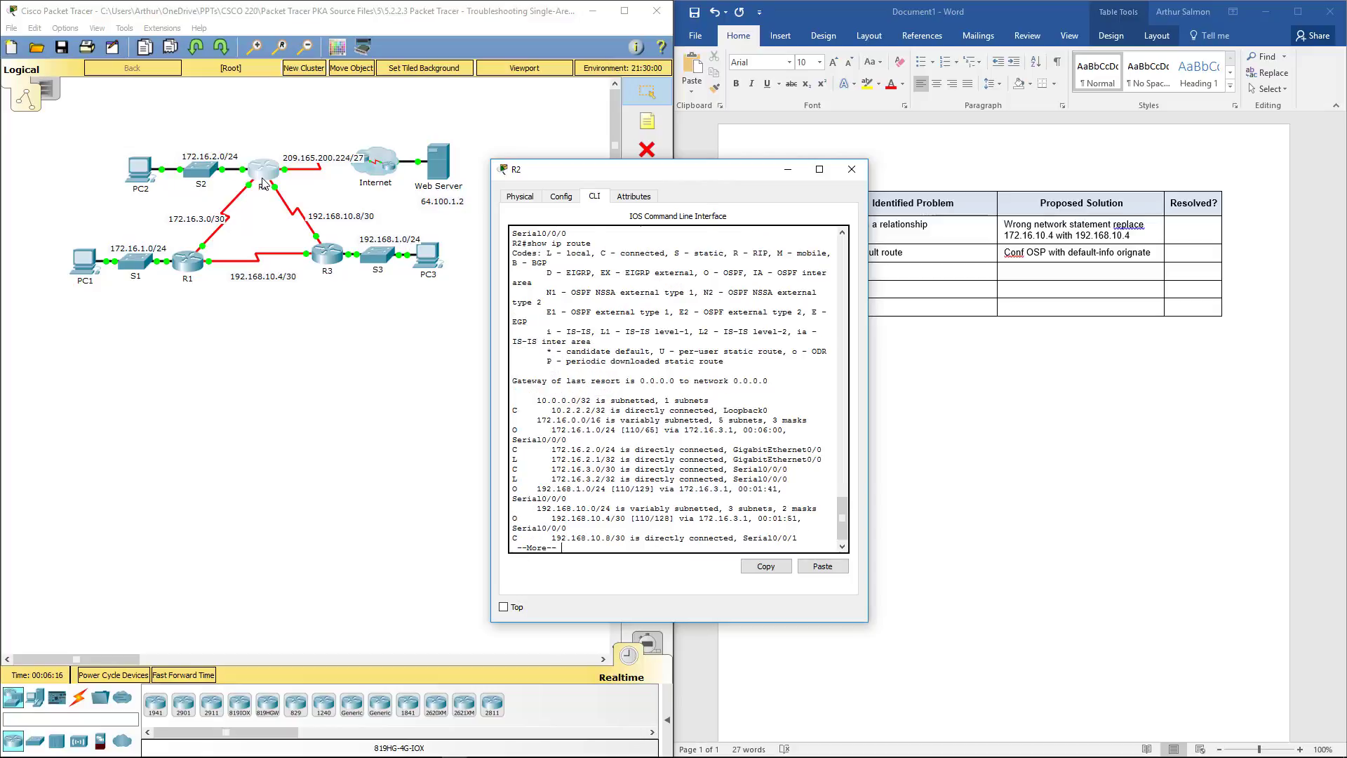
pyautogui.press('space')
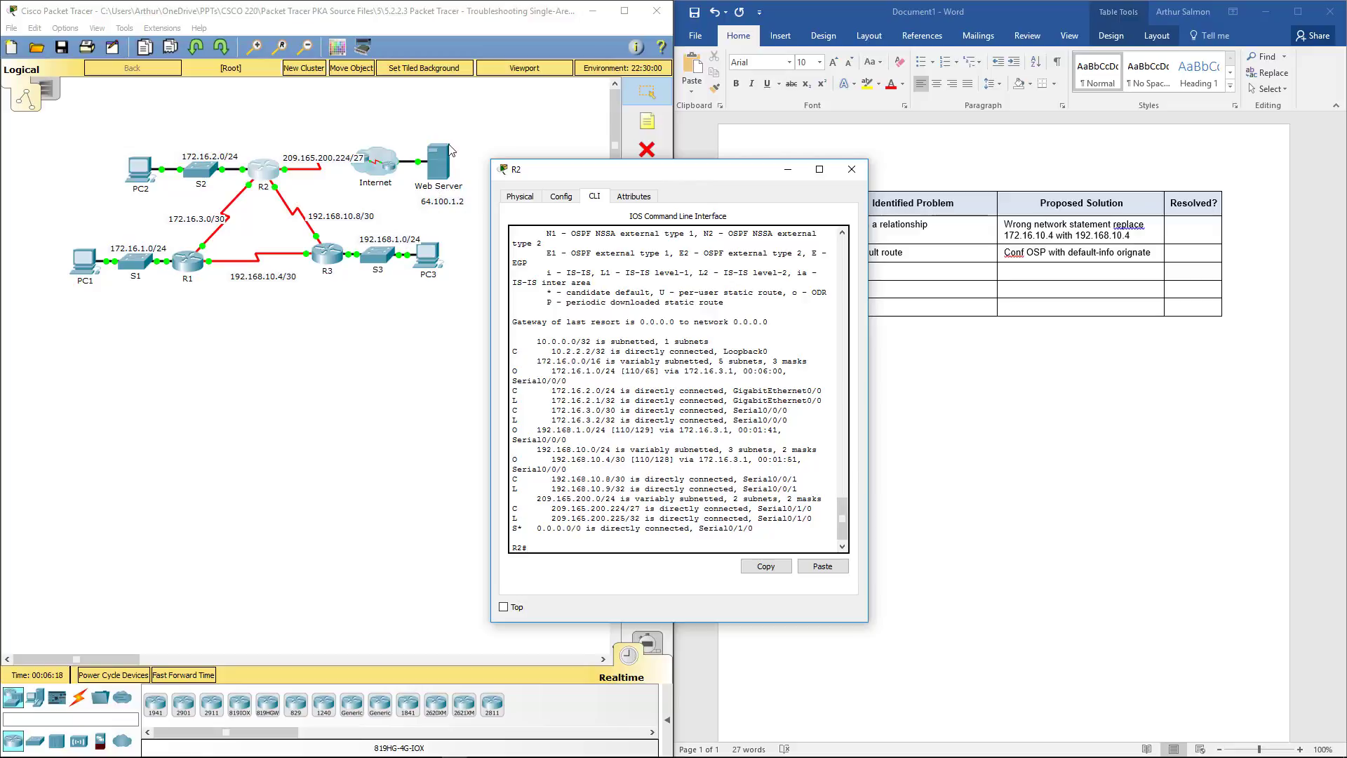
pyautogui.click(852, 169)
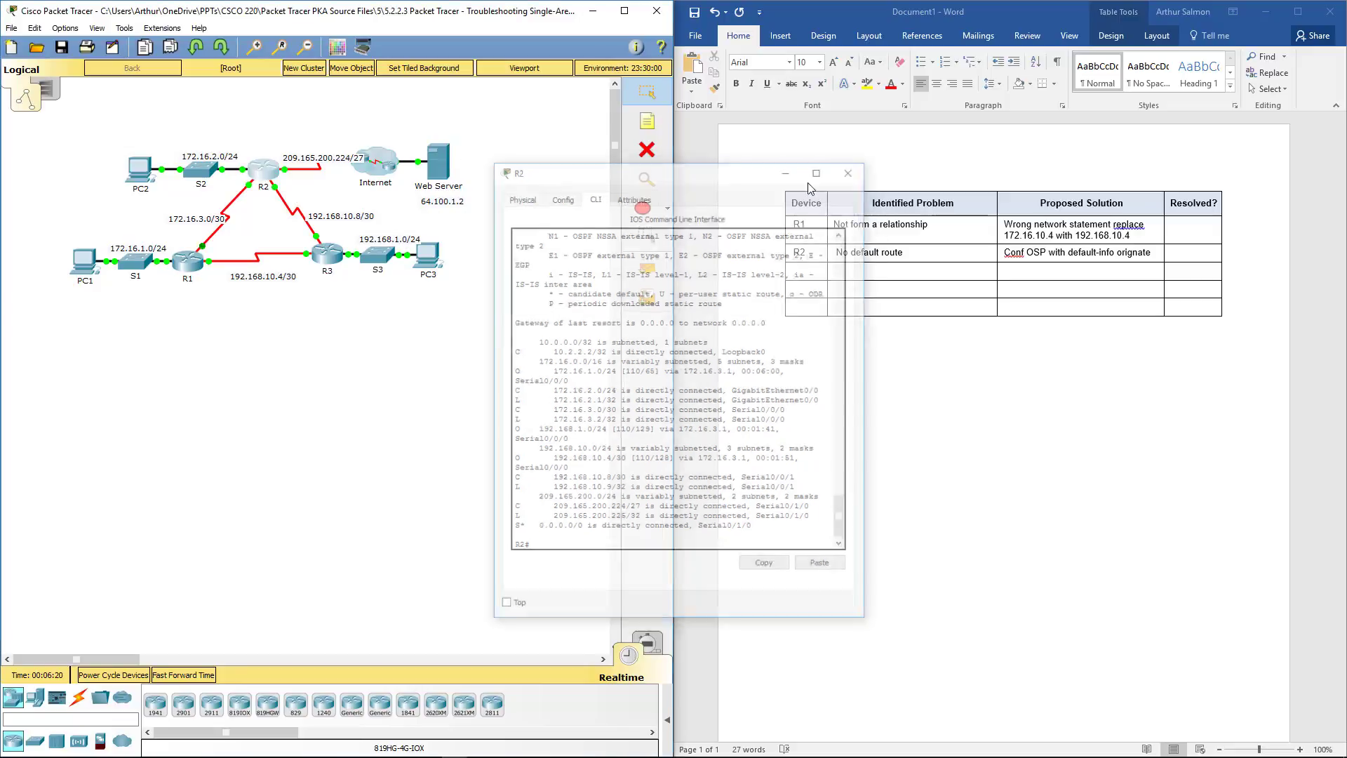
pyautogui.click(198, 273)
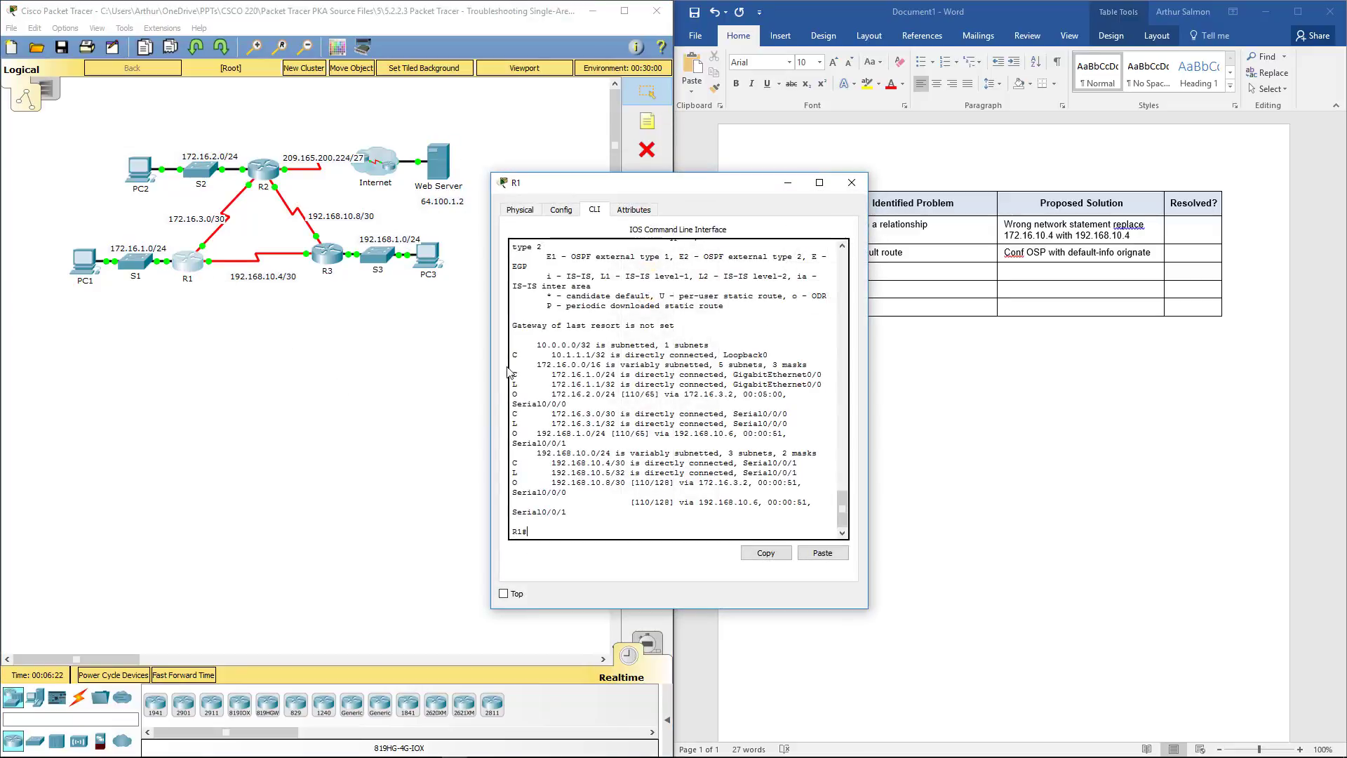
# Rerun show ip route on R1 and highlight the new O*E2 0.0.0.0/0 default route
pyautogui.press('Up')
pyautogui.press('Return')
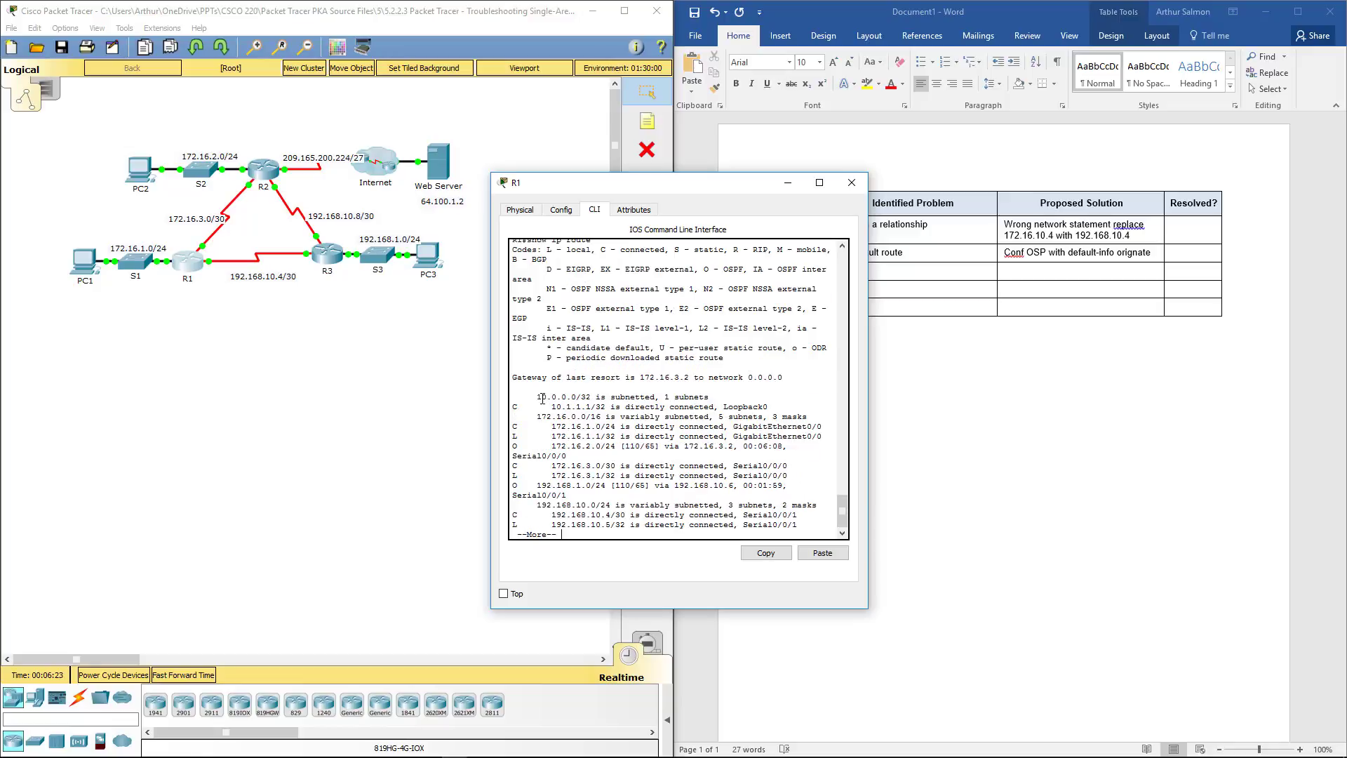
pyautogui.press('space')
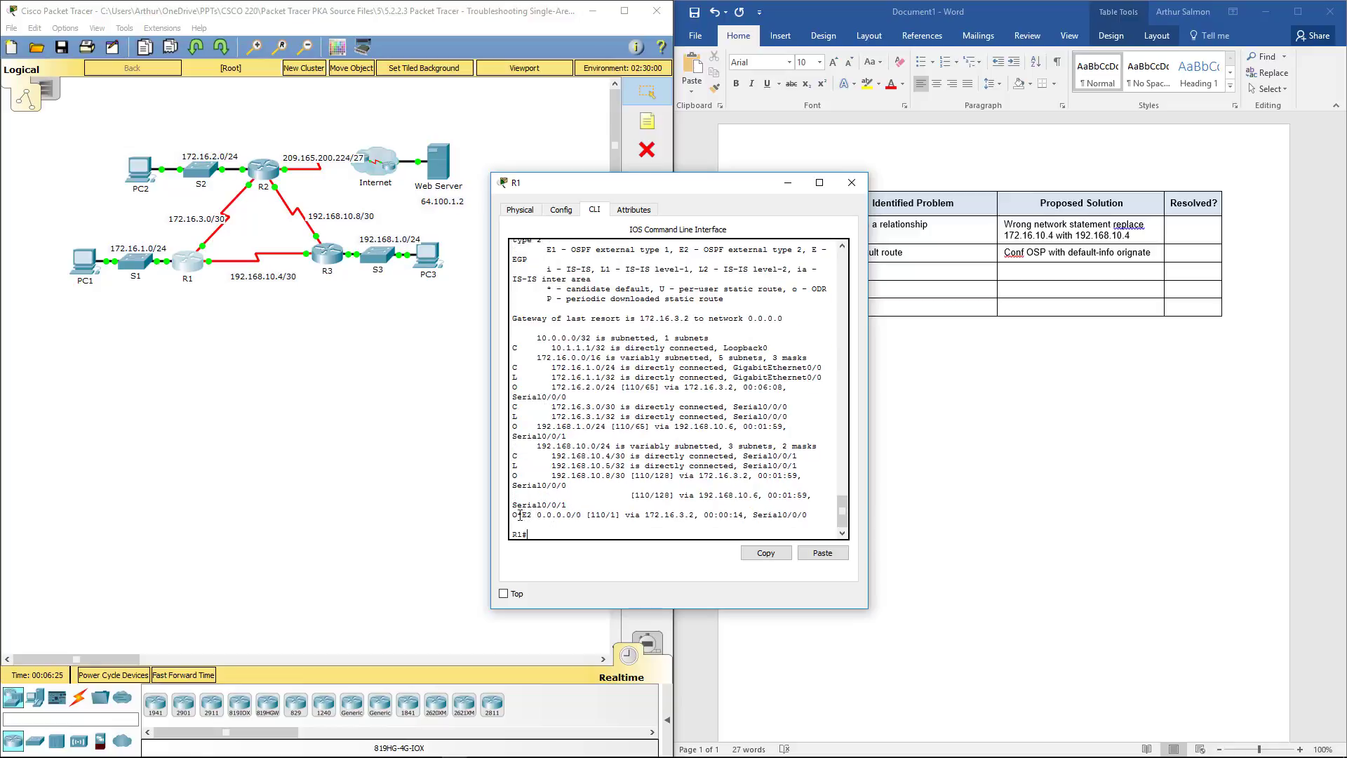
pyautogui.moveTo(513, 515); pyautogui.dragTo(819, 512)
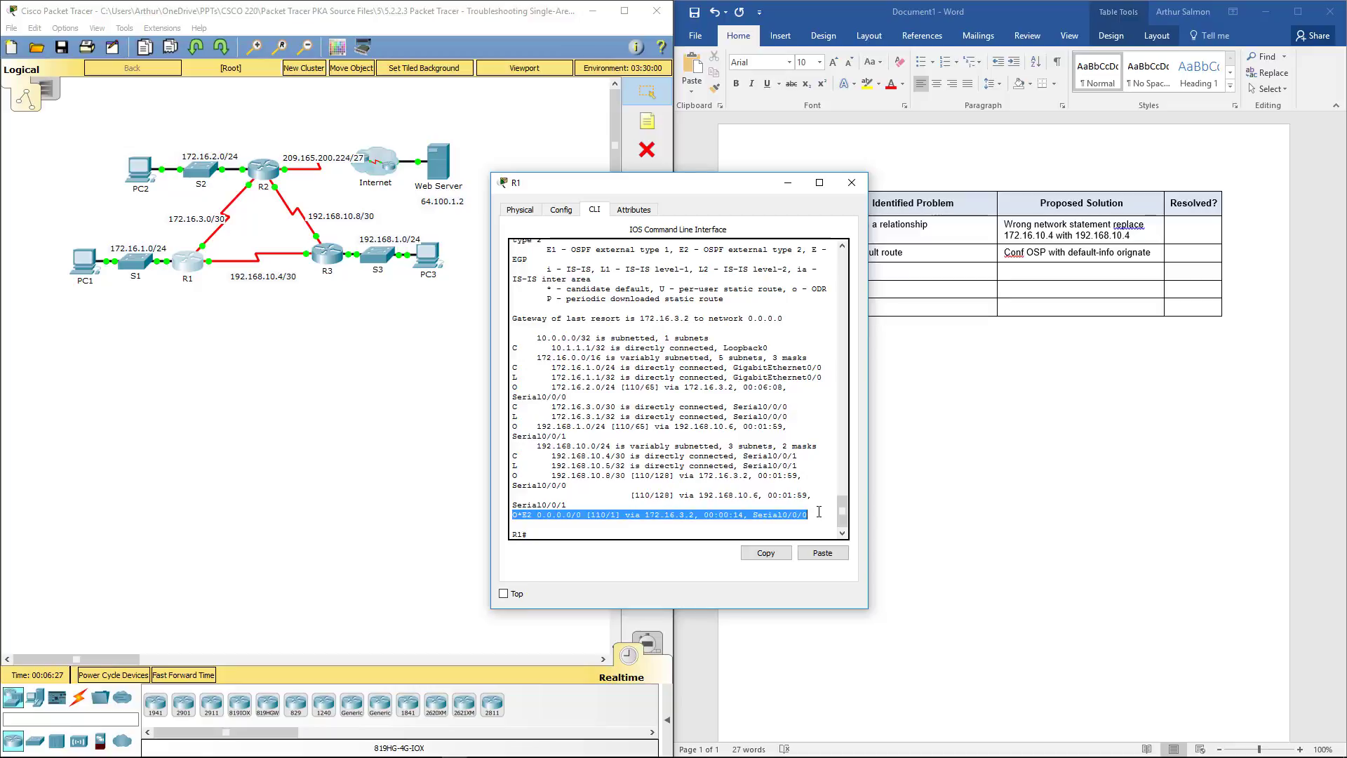
# Close R1, move to the table's third row, and bring up R3's device window
pyautogui.click(852, 182)
pyautogui.click(799, 250)
pyautogui.hotkey('shift', 'Right')
pyautogui.hotkey('shift', 'Right')
pyautogui.hotkey('shift', 'Right')
pyautogui.hotkey('shift', 'Right')
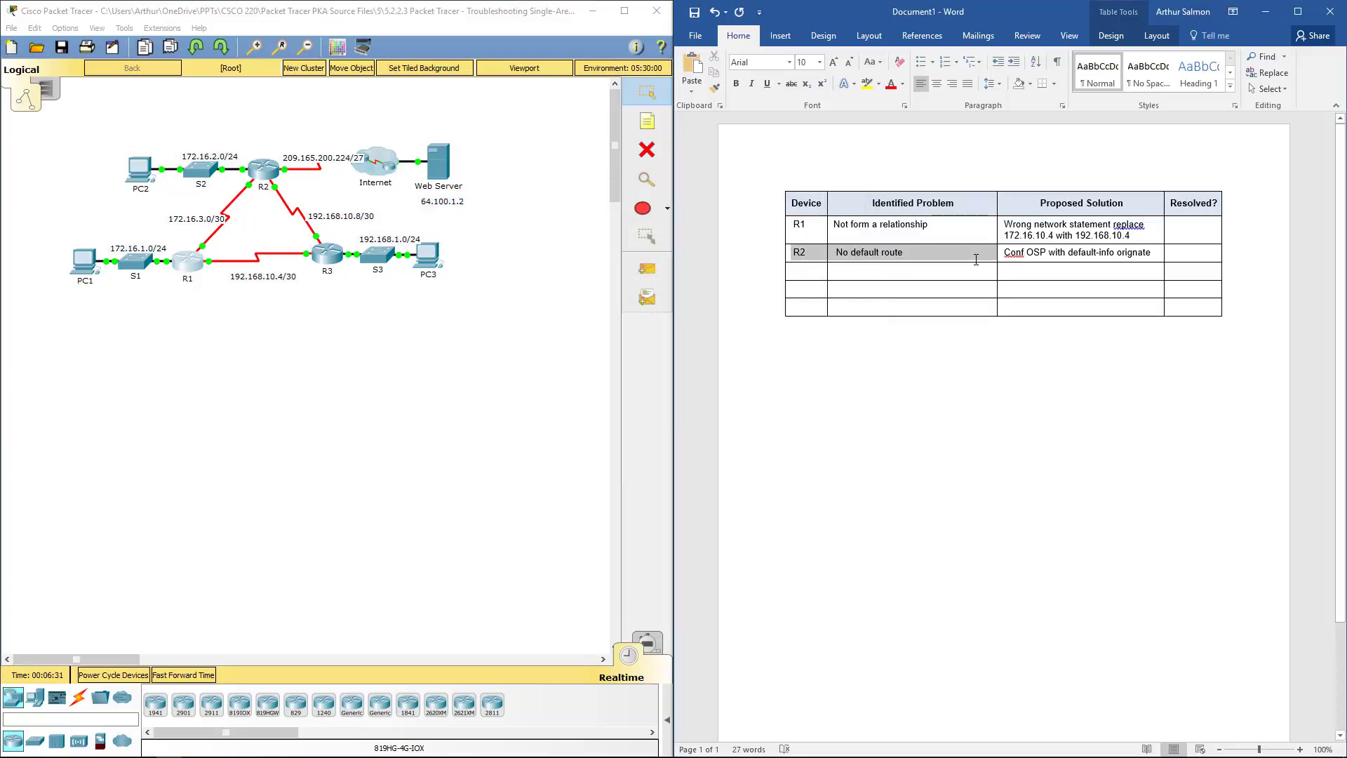
pyautogui.click(801, 269)
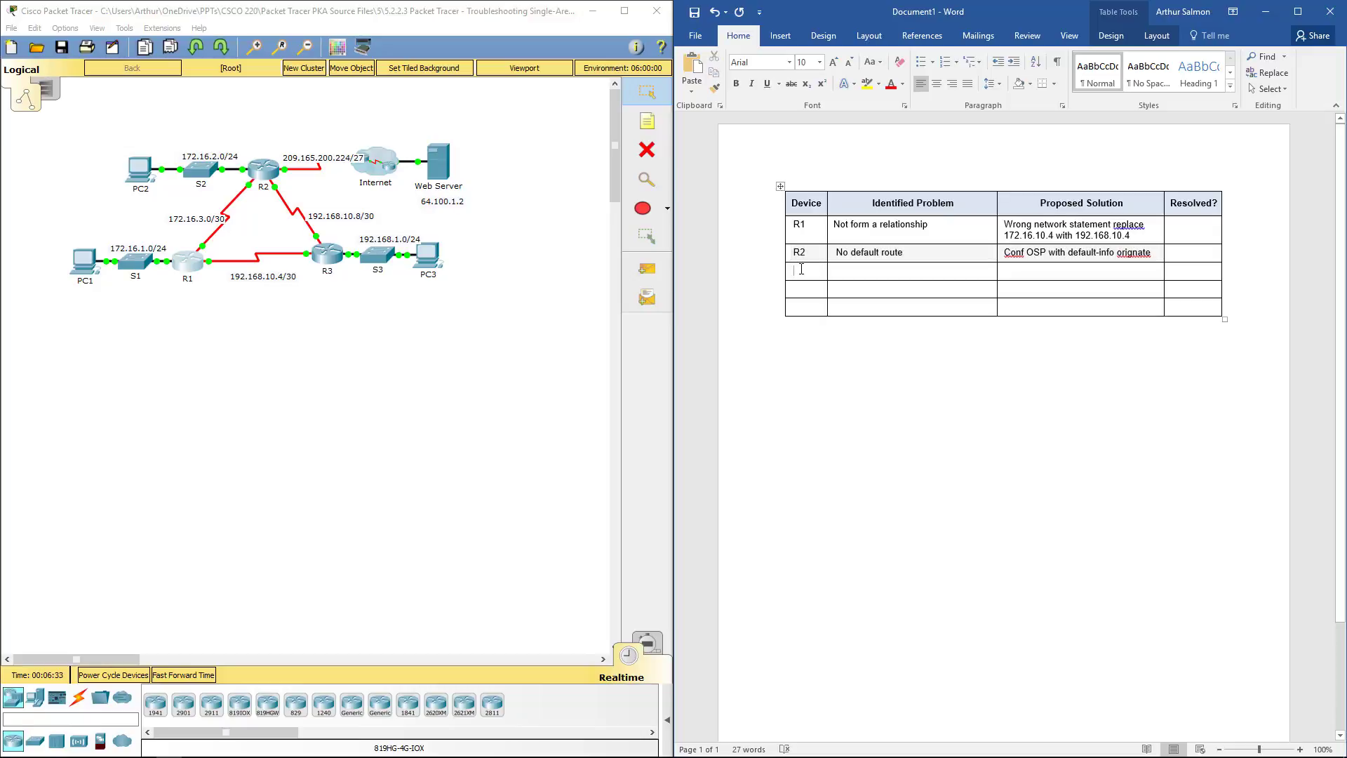
pyautogui.click(325, 256)
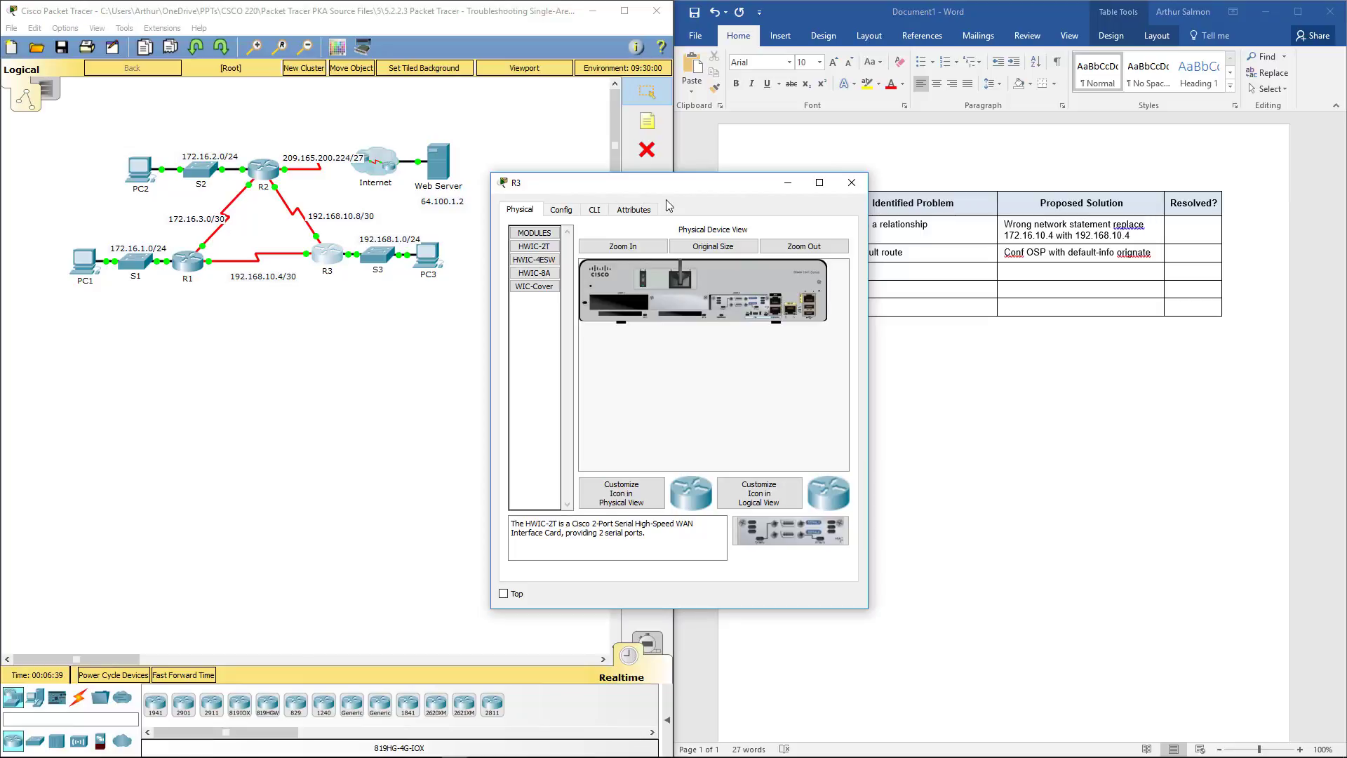
# Enable privileged mode on R3 and list its OSPF neighbors with show ip ospf neighbor
pyautogui.click(594, 210)
pyautogui.moveTo(677, 190); pyautogui.dragTo(520, 224)
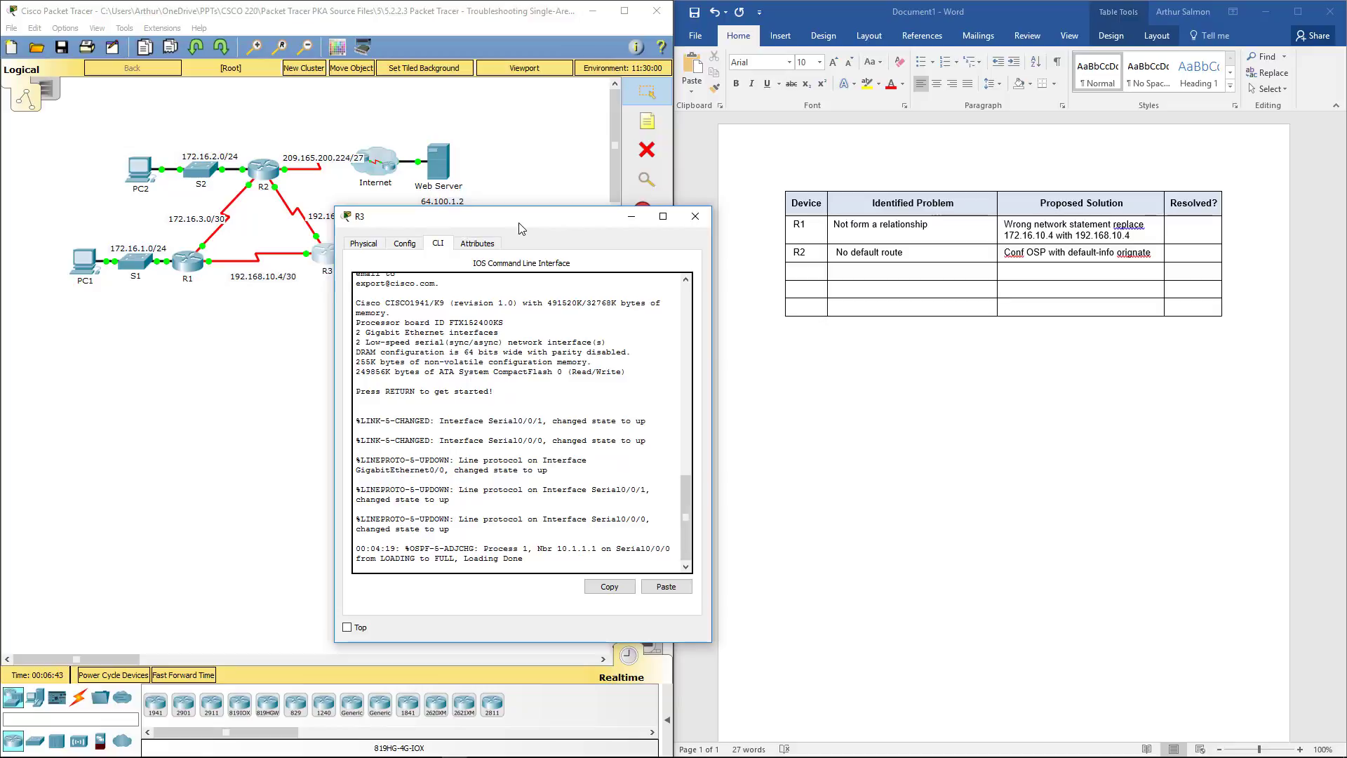
pyautogui.press('Return')
pyautogui.press('Return')
pyautogui.press('Return')
pyautogui.write('en')
pyautogui.press('Return')
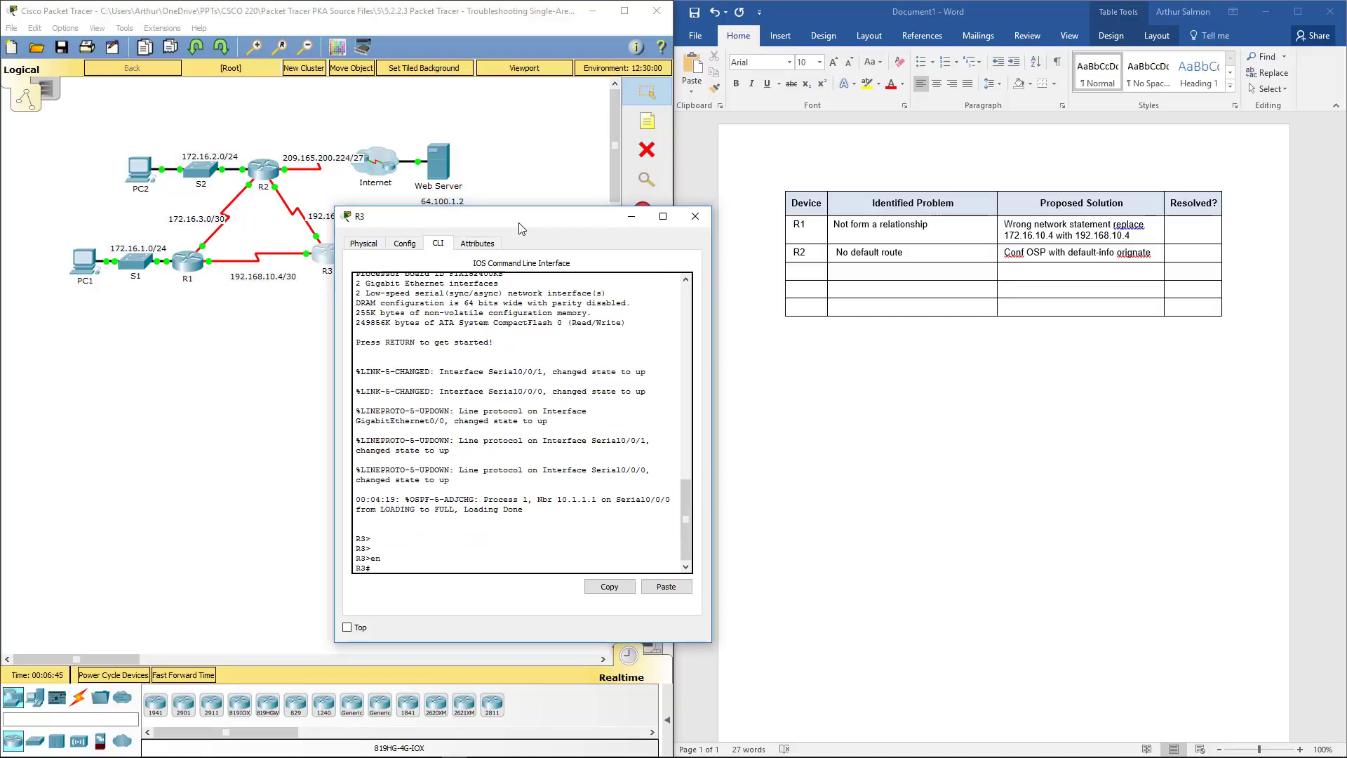
pyautogui.write('show ip os')
pyautogui.press('Tab')
pyautogui.write('ne')
pyautogui.press('Tab')
pyautogui.press('Return')
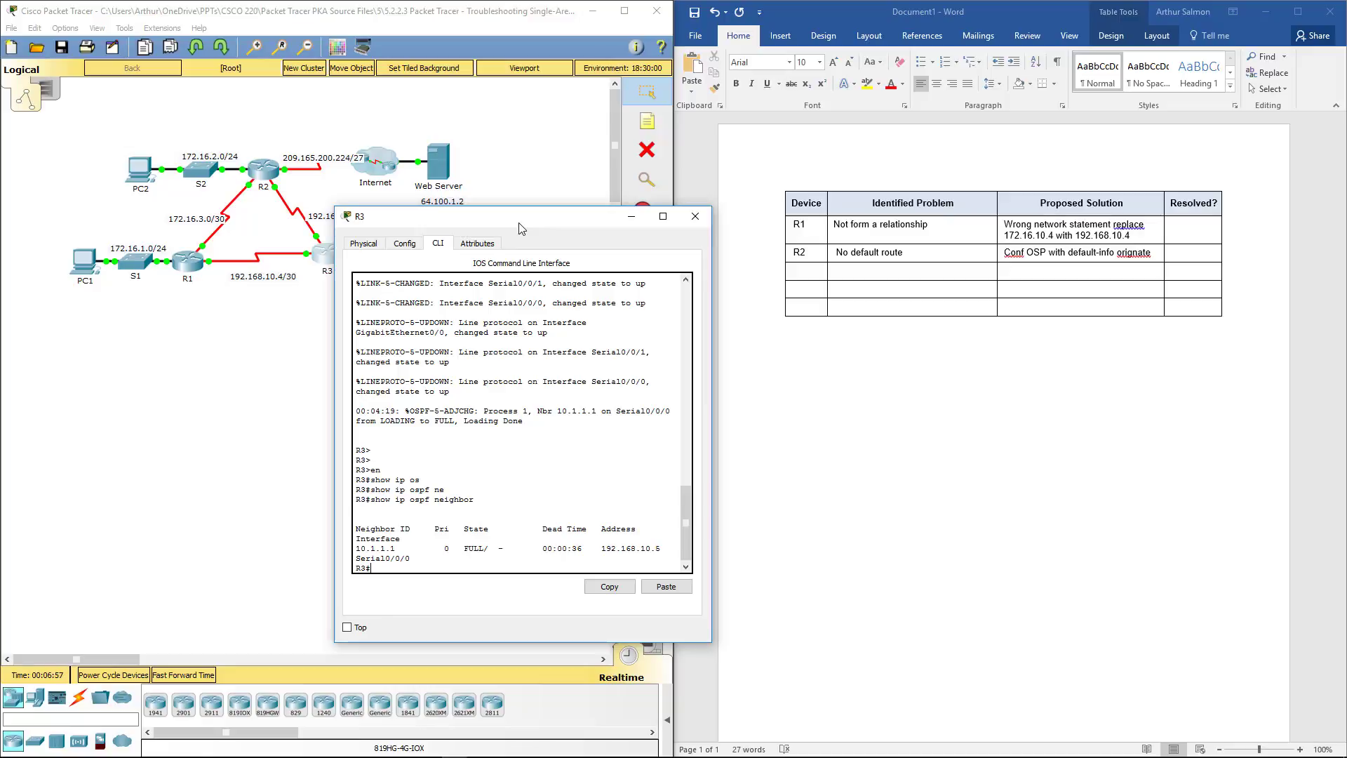
pyautogui.press('Return')
pyautogui.press('Return')
pyautogui.press('Return')
# Show R3's running configuration and highlight 'ip ospf hello-interval 20' under Serial0/0/1
pyautogui.write('sh')
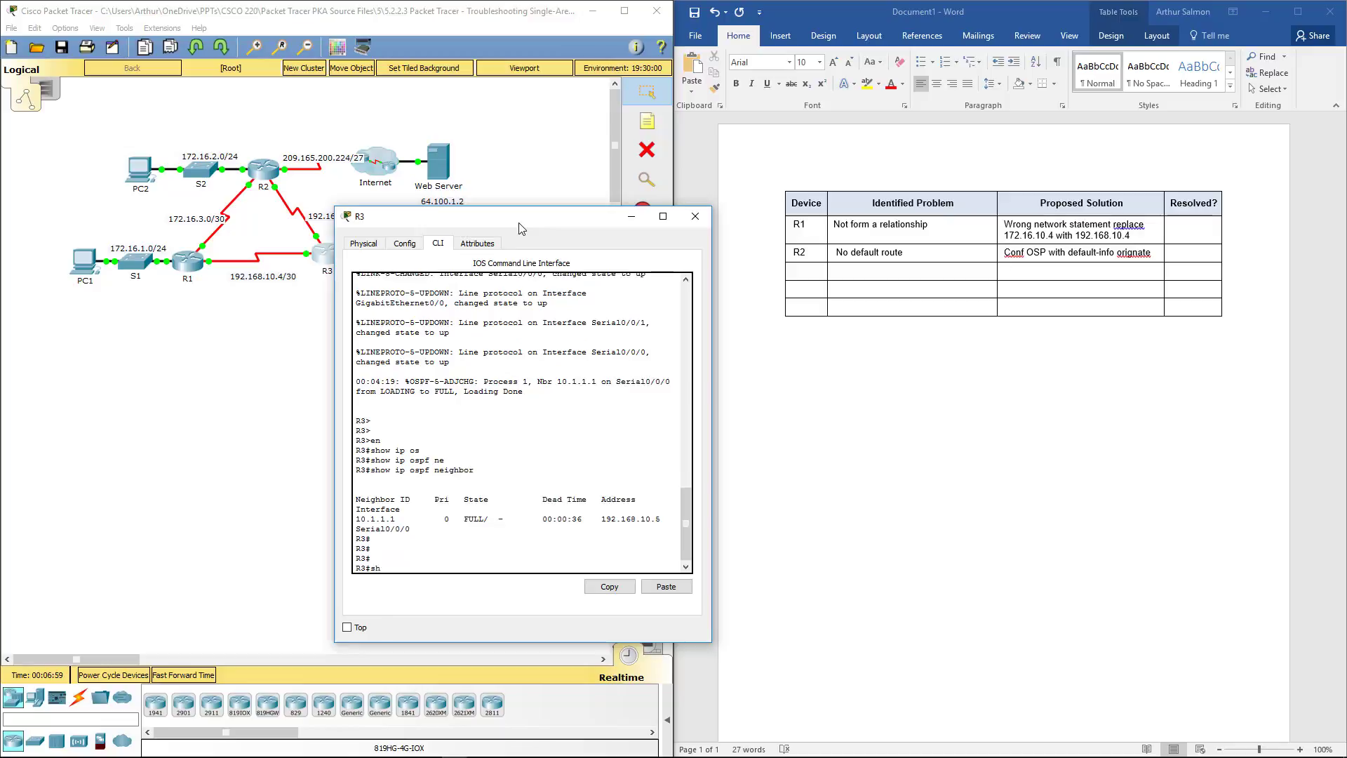
pyautogui.write('ow ru')
pyautogui.press('Return')
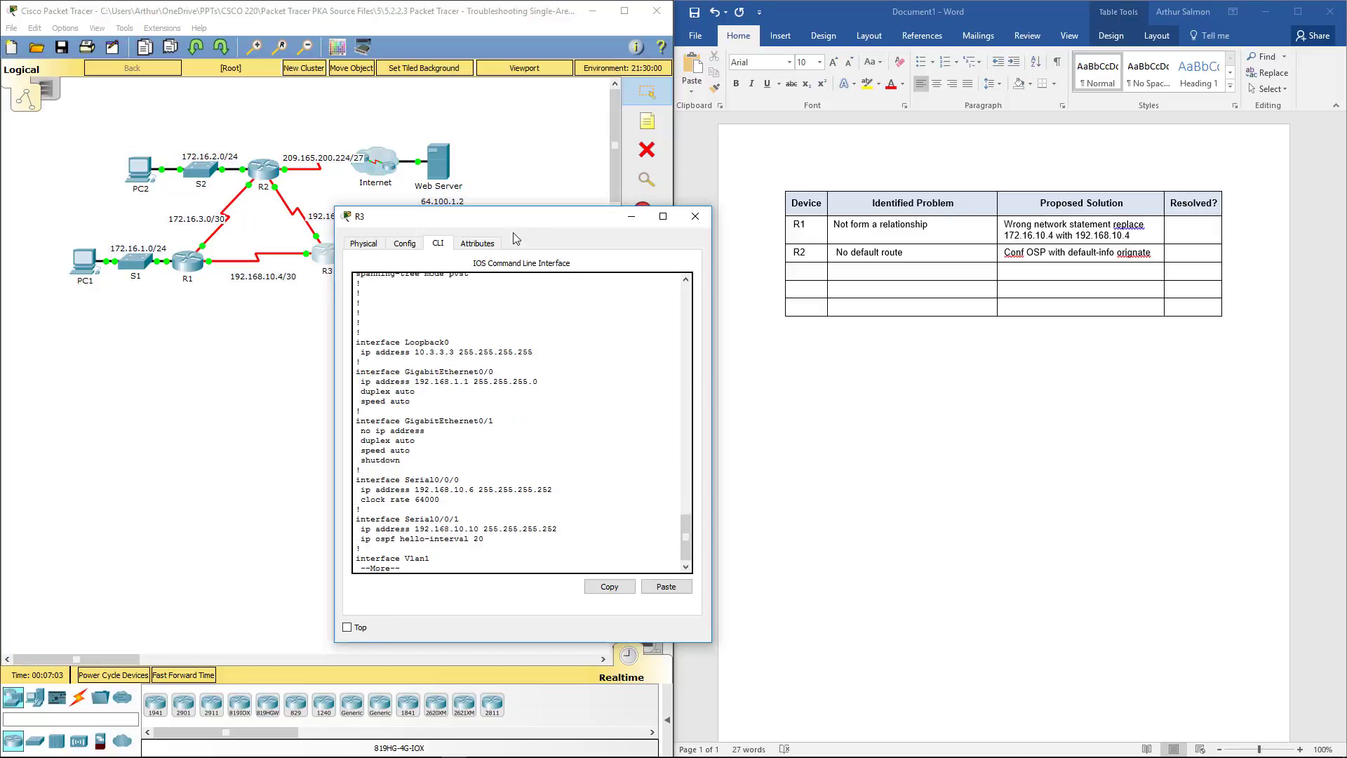
pyautogui.moveTo(360, 483); pyautogui.dragTo(484, 539)
pyautogui.click(446, 529)
pyautogui.moveTo(385, 539); pyautogui.dragTo(488, 541)
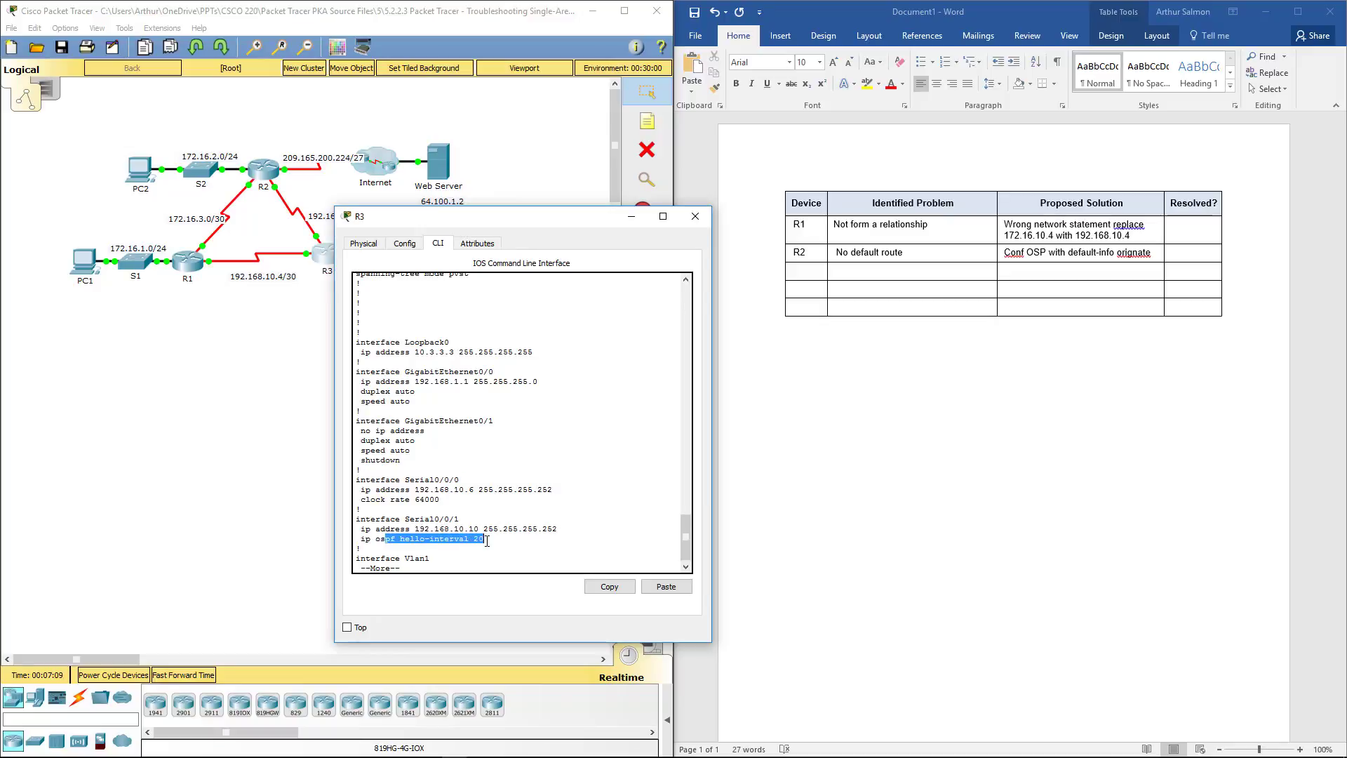
pyautogui.click(693, 216)
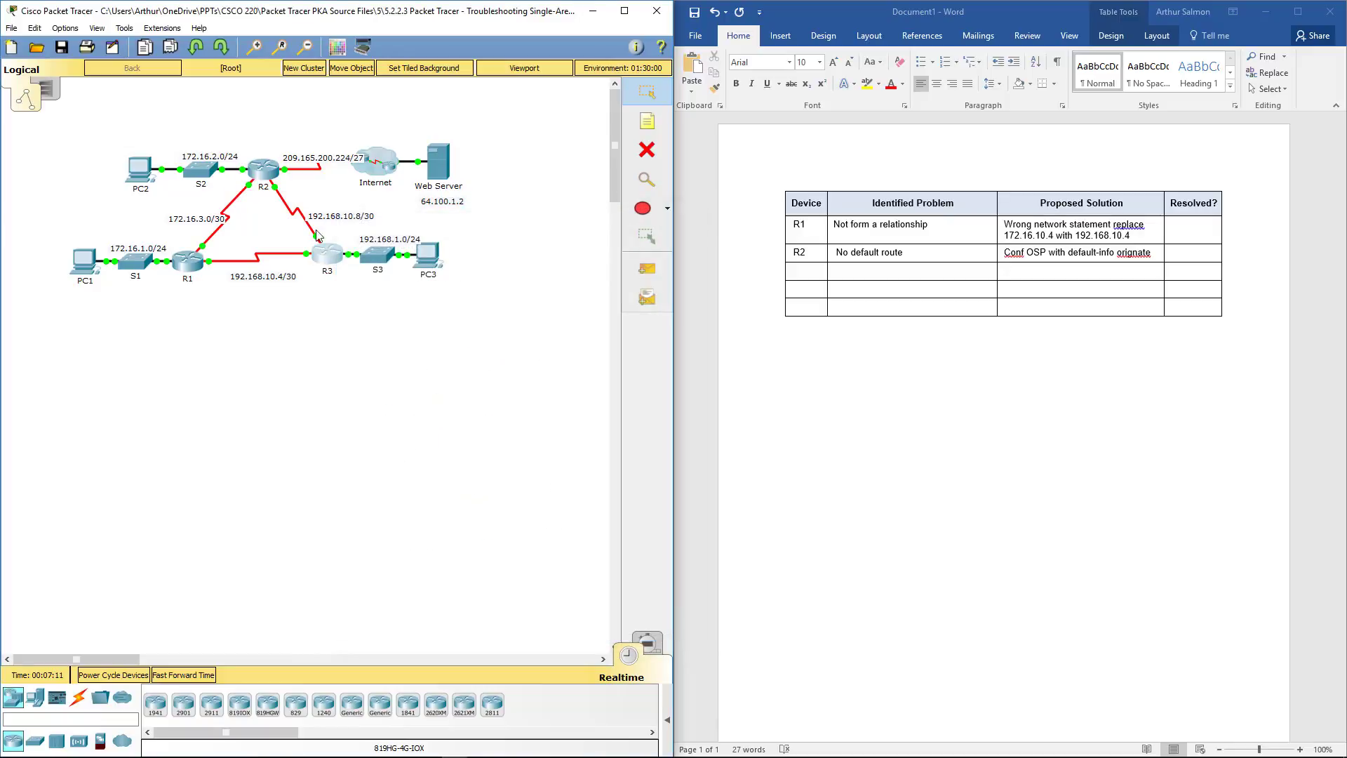
pyautogui.moveTo(296, 218)
pyautogui.click(264, 170)
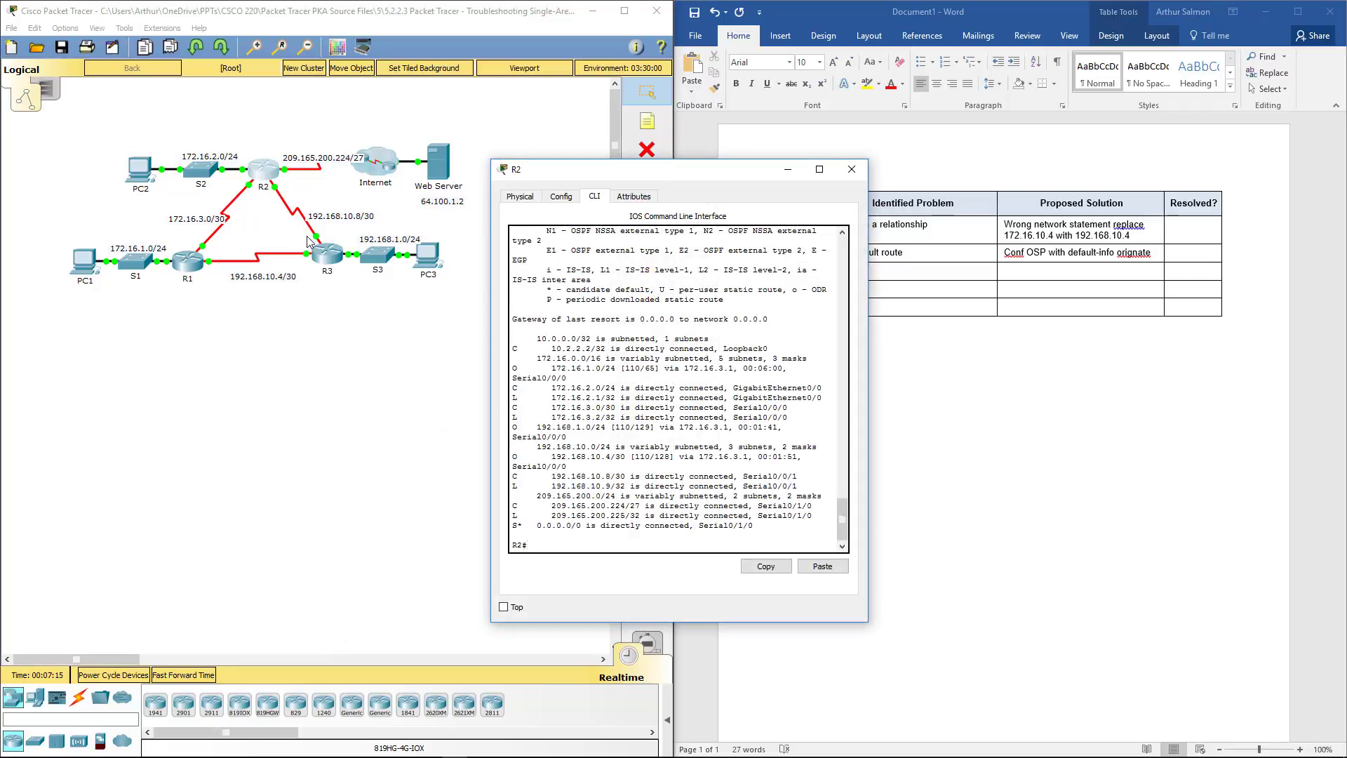
pyautogui.press('Return')
pyautogui.write('show ru')
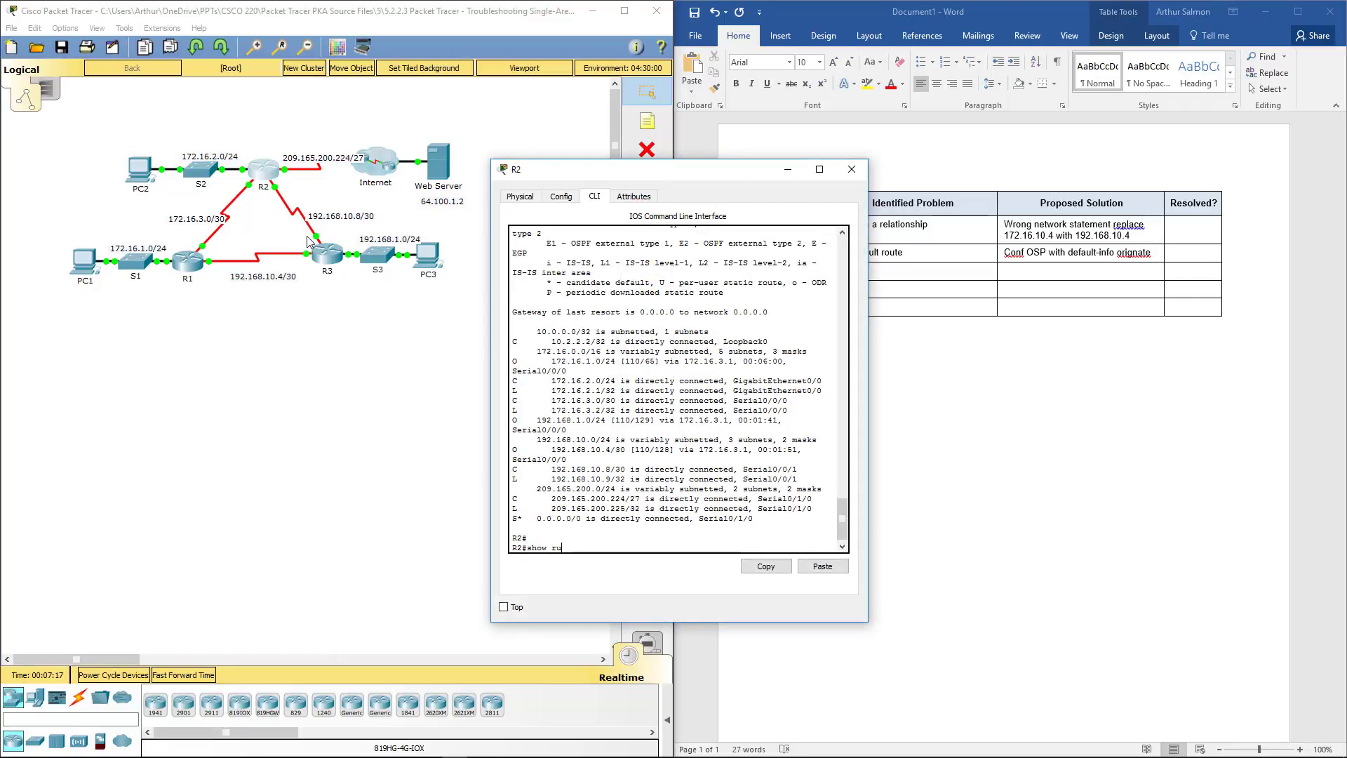
pyautogui.press('Return')
pyautogui.press('space')
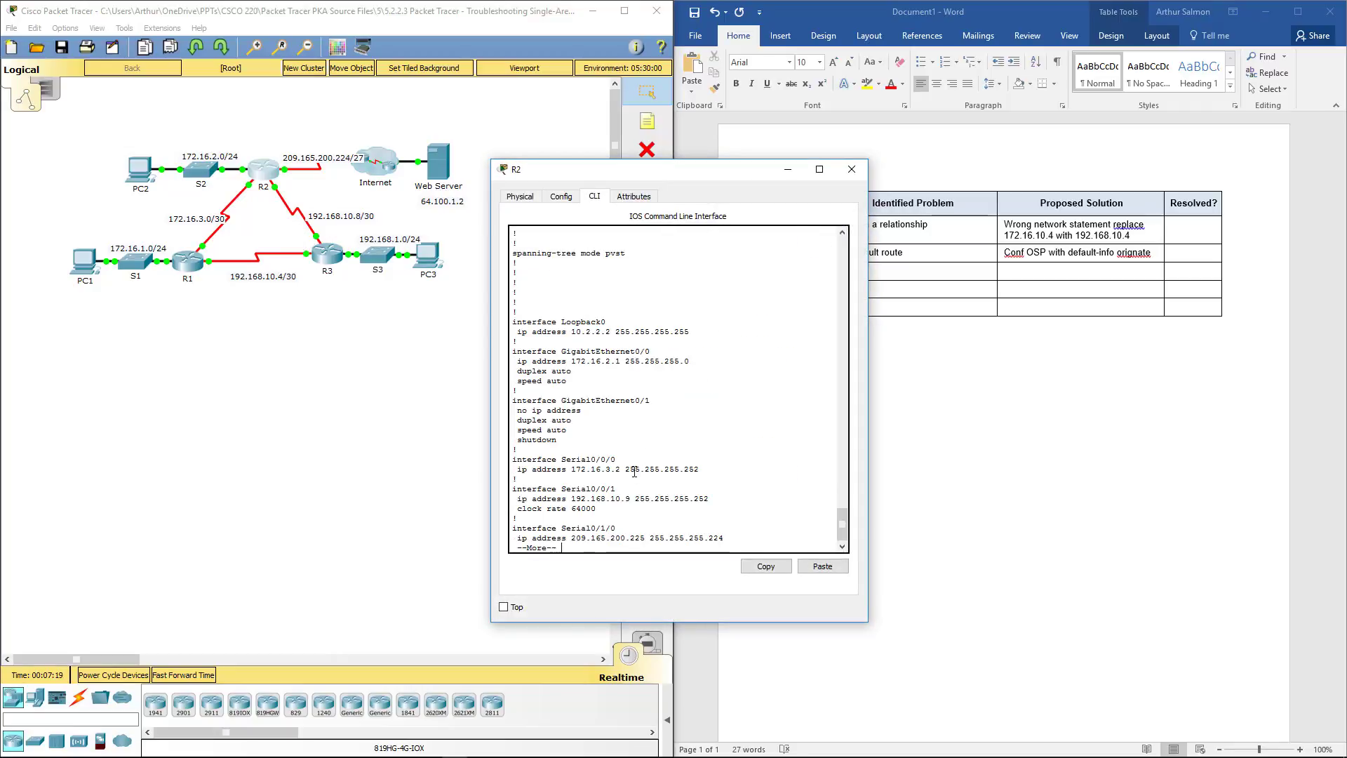
pyautogui.moveTo(513, 489); pyautogui.dragTo(598, 510)
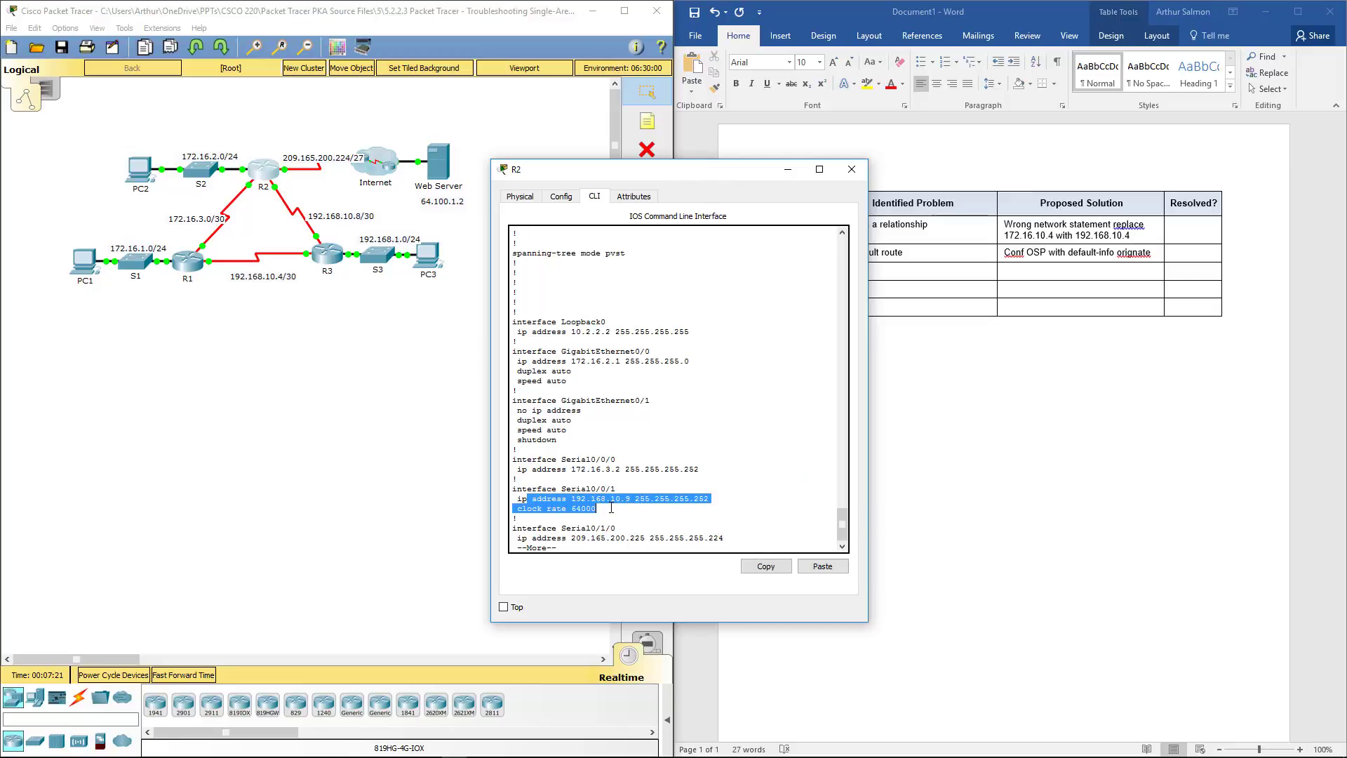
pyautogui.click(576, 494)
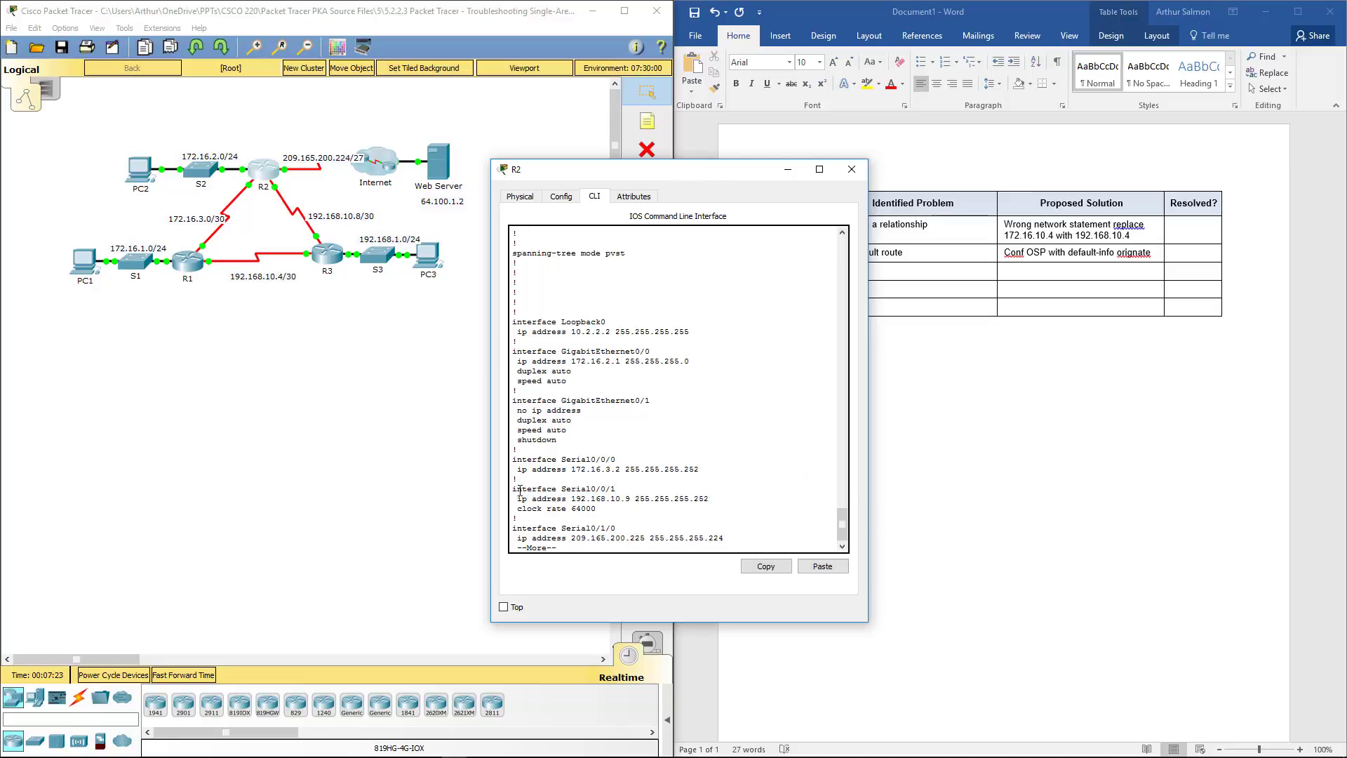
pyautogui.moveTo(516, 489); pyautogui.dragTo(596, 509)
# Fill the table's third row with R3, 'No relationship form' and 'Remove hello timer from s0/0/0'
pyautogui.click(852, 169)
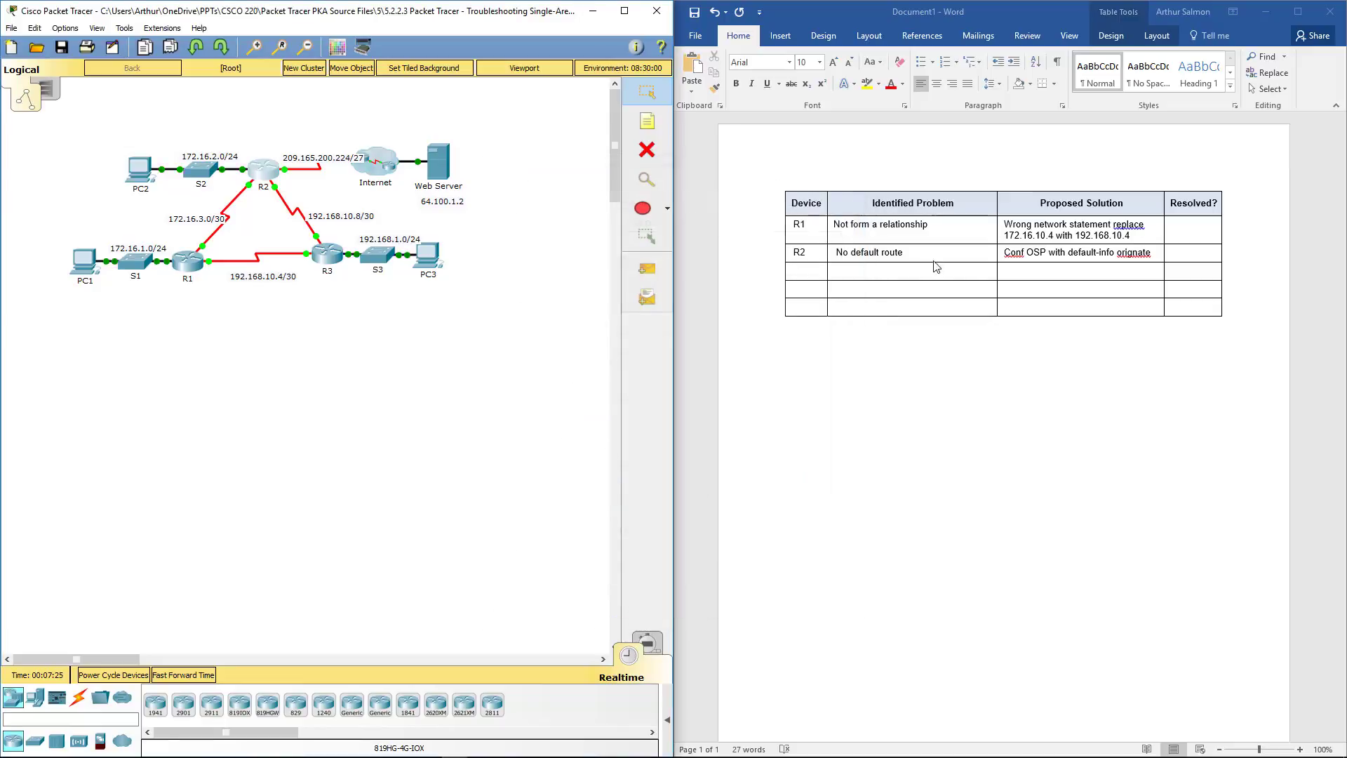
pyautogui.click(1038, 272)
pyautogui.write('Remove hello')
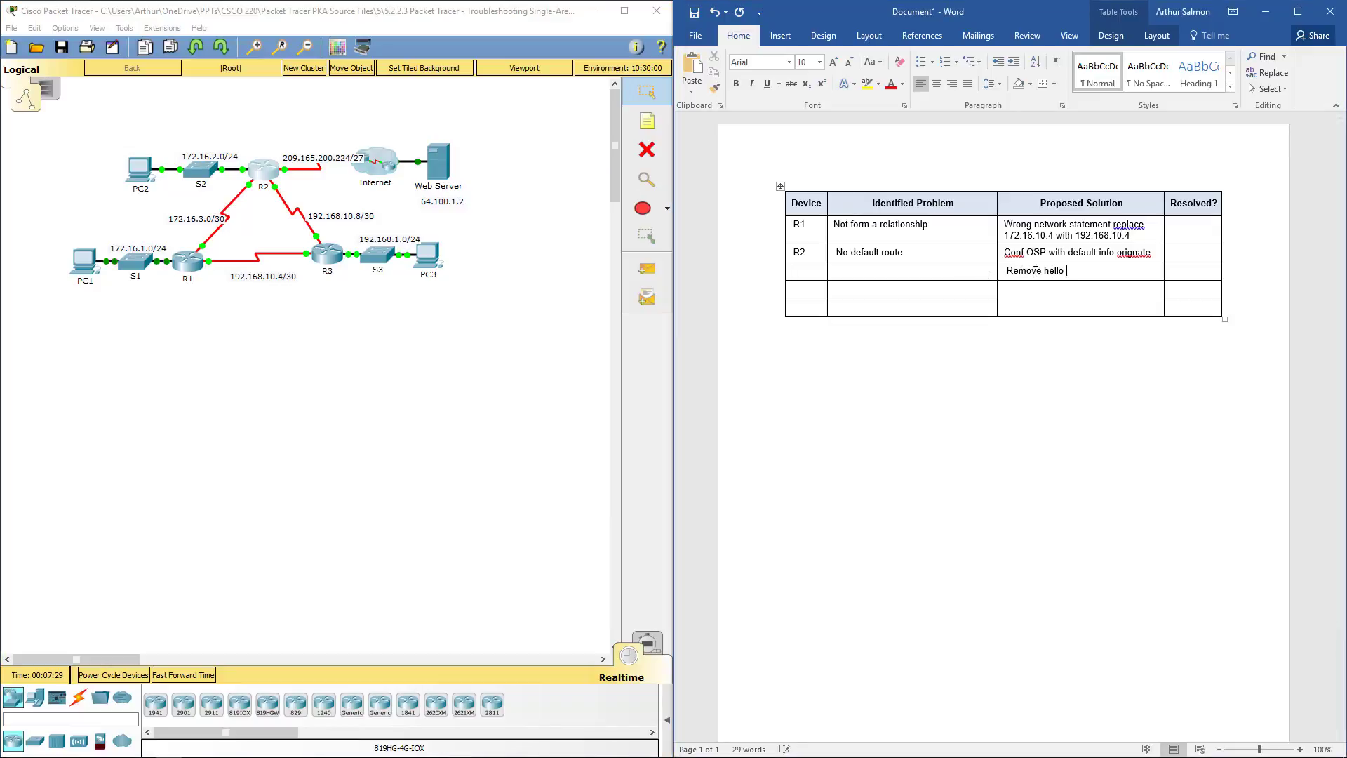
pyautogui.write(' timer from s')
pyautogui.write('0/0/0')
pyautogui.click(801, 276)
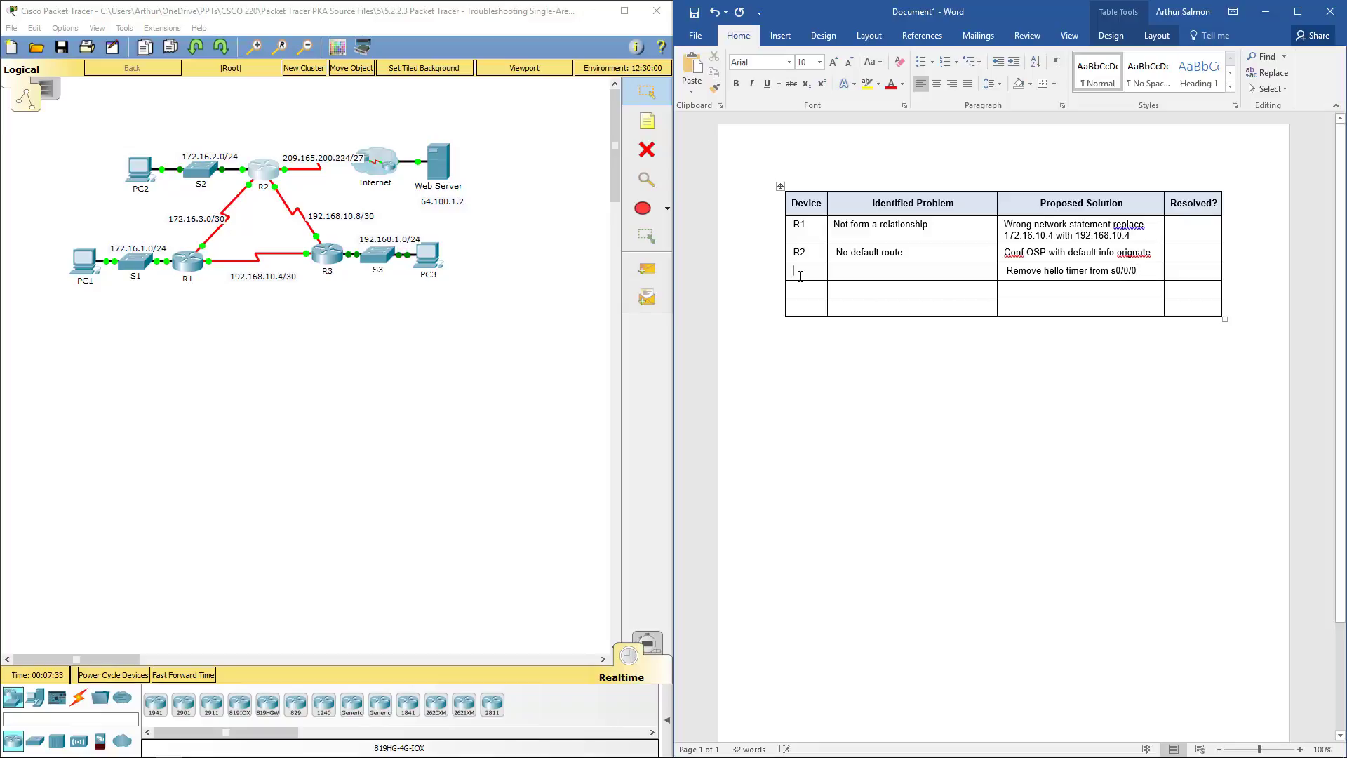
pyautogui.write('R3No relation')
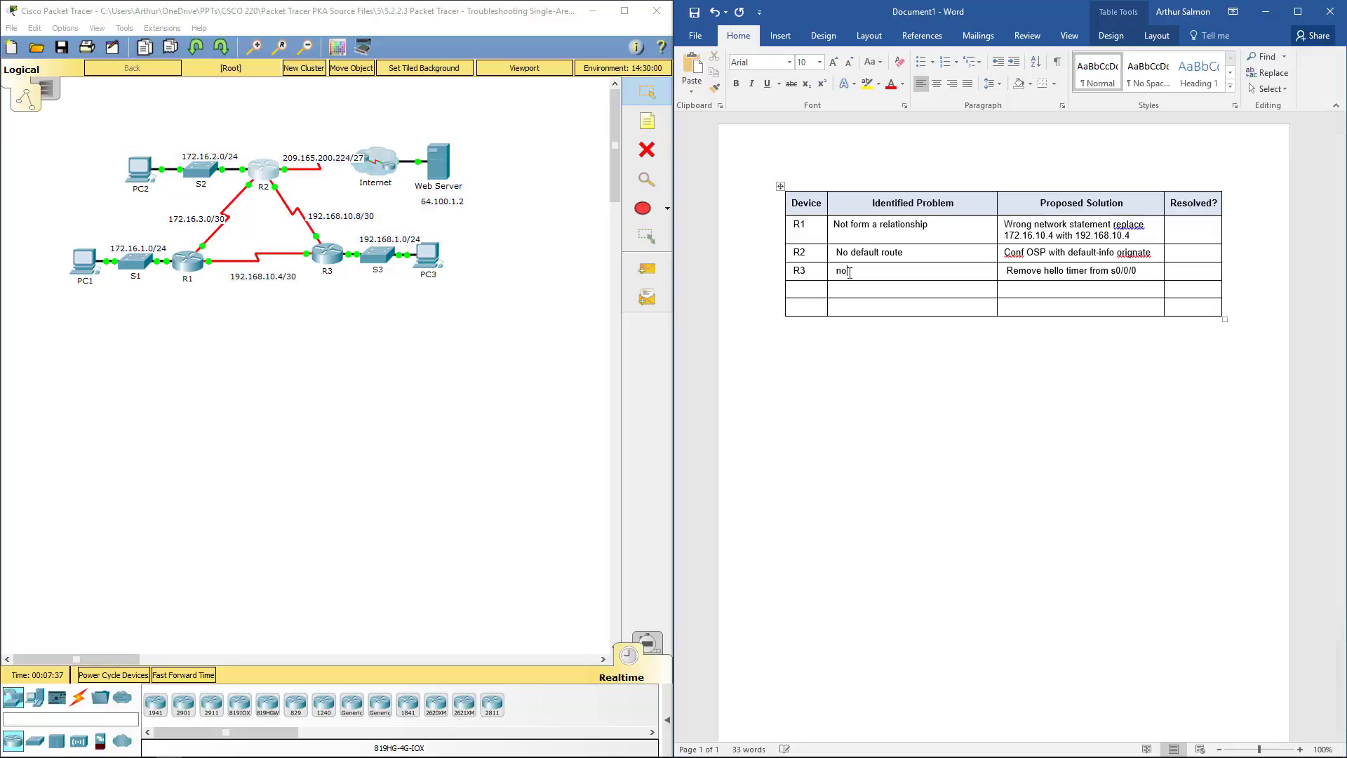
pyautogui.write('ship form')
# On R3's Serial0/0/1, apply 'no ip ospf hello-interval 20' in configuration mode
pyautogui.click(319, 263)
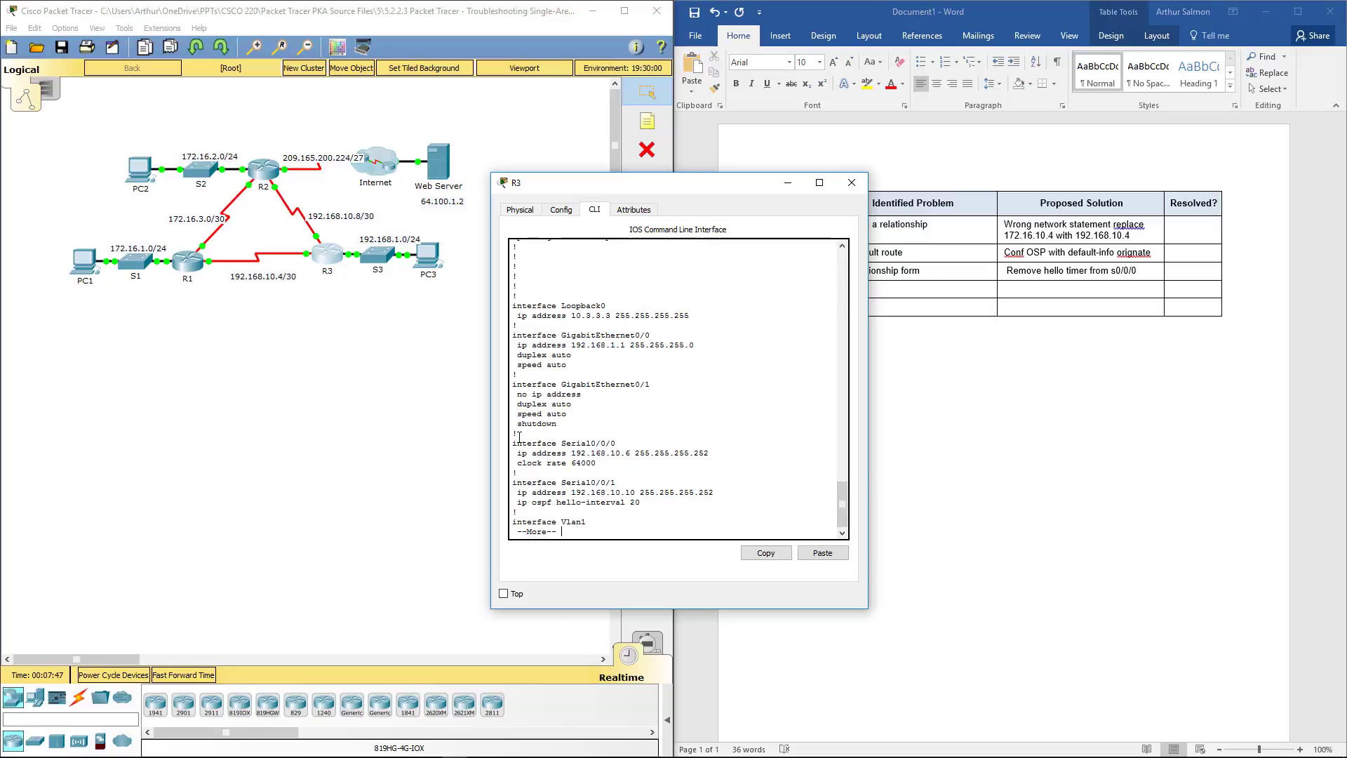
pyautogui.press('q')
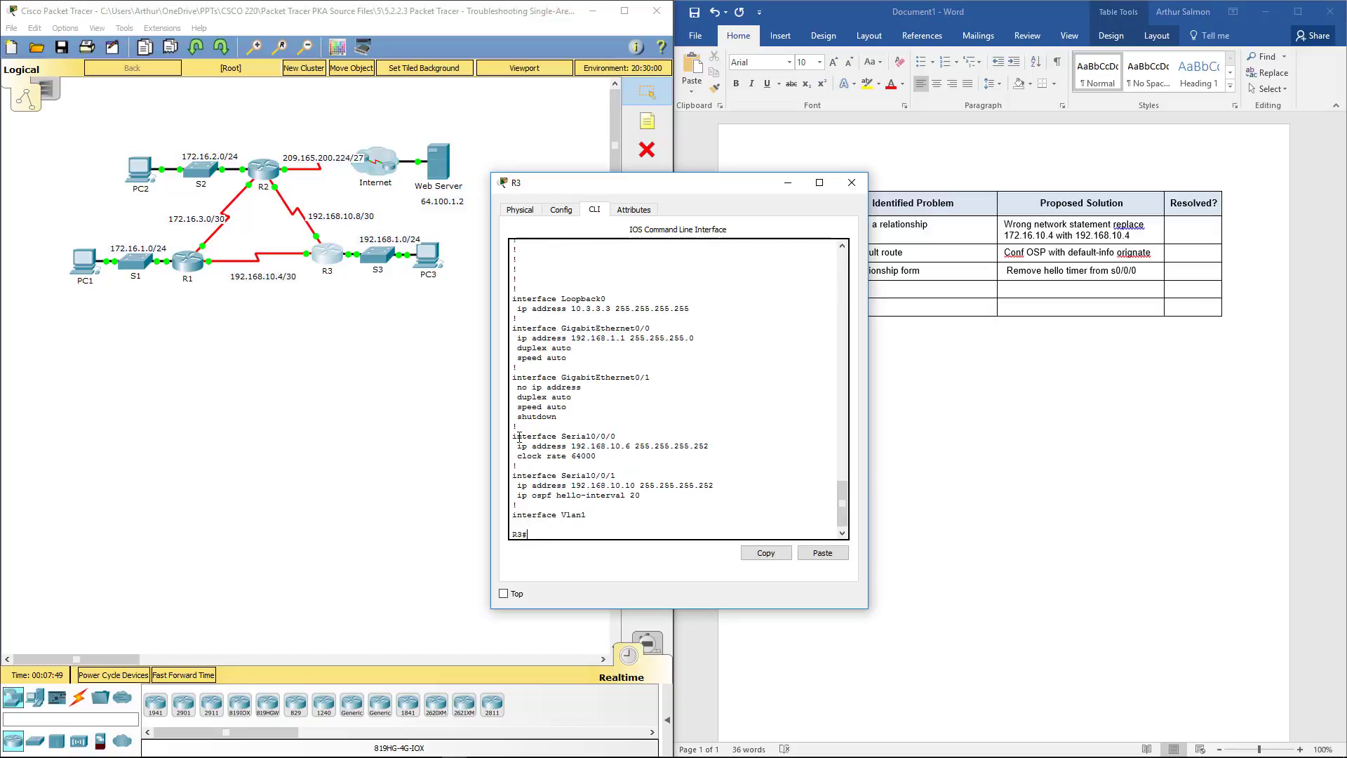
pyautogui.write('conf t')
pyautogui.press('Return')
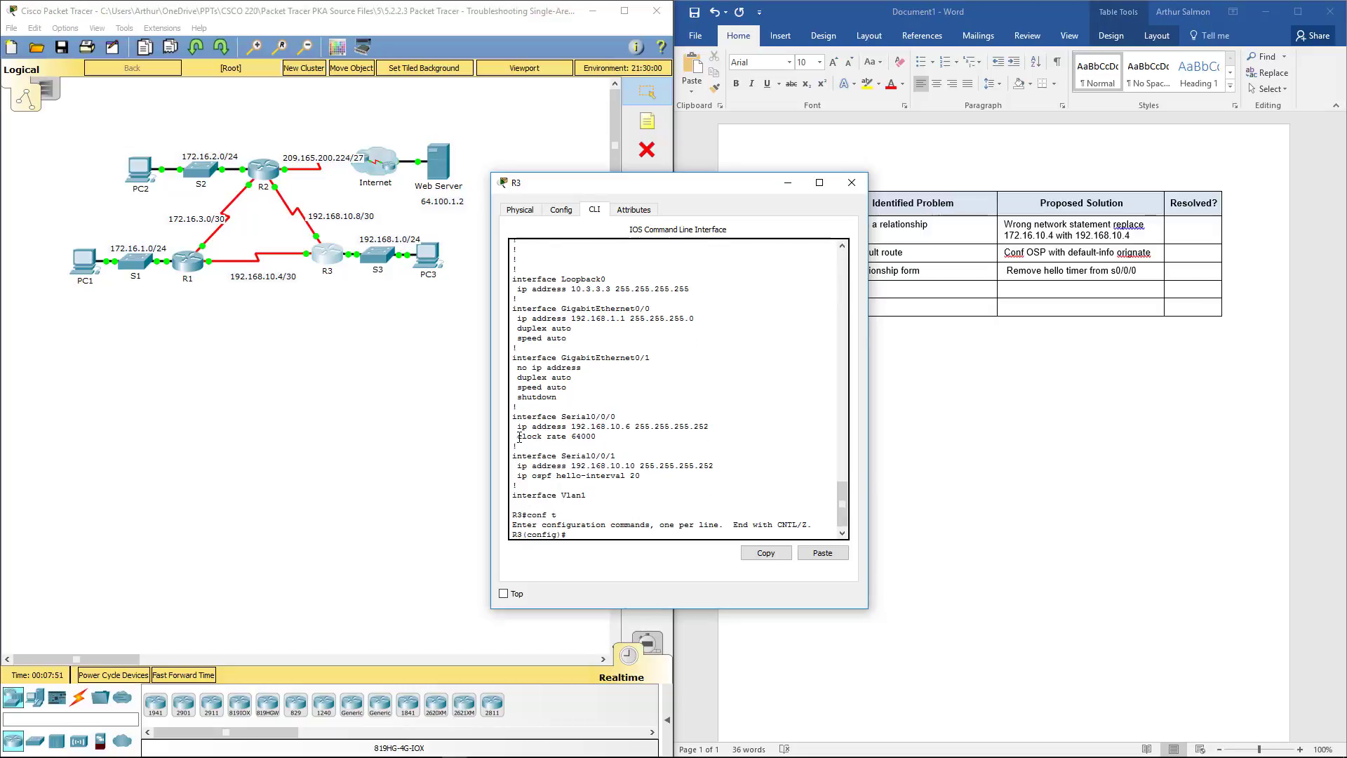
pyautogui.write('int s0/0/1')
pyautogui.press('Return')
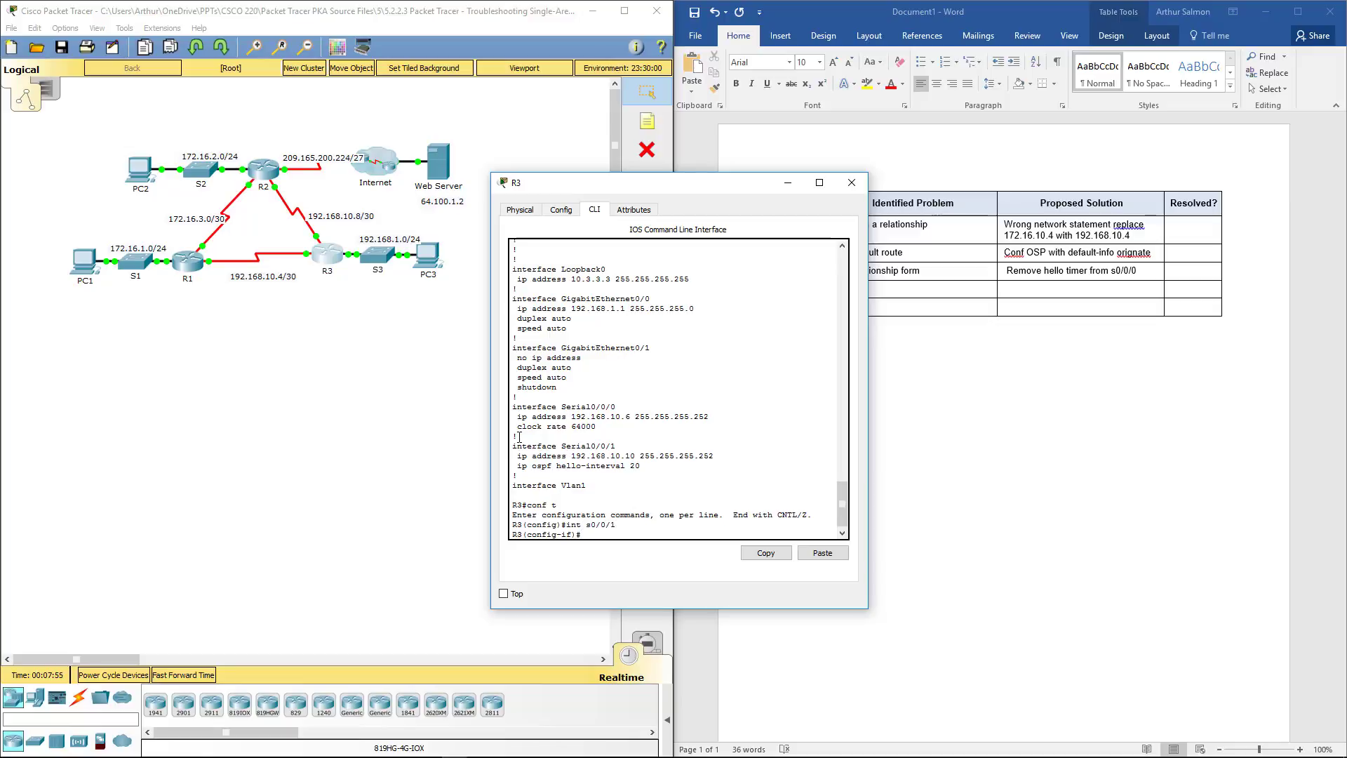
pyautogui.write('no')
pyautogui.moveTo(640, 466); pyautogui.dragTo(510, 465)
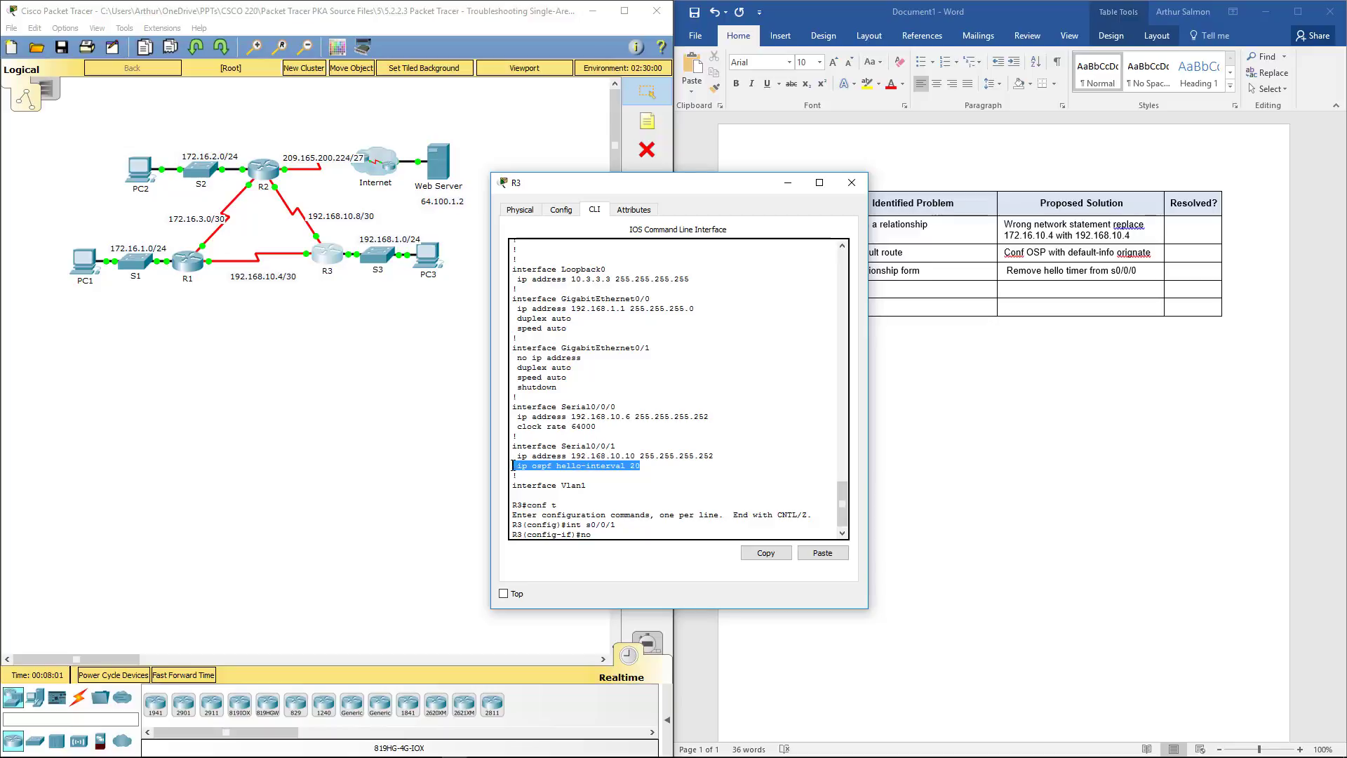
pyautogui.click(766, 553)
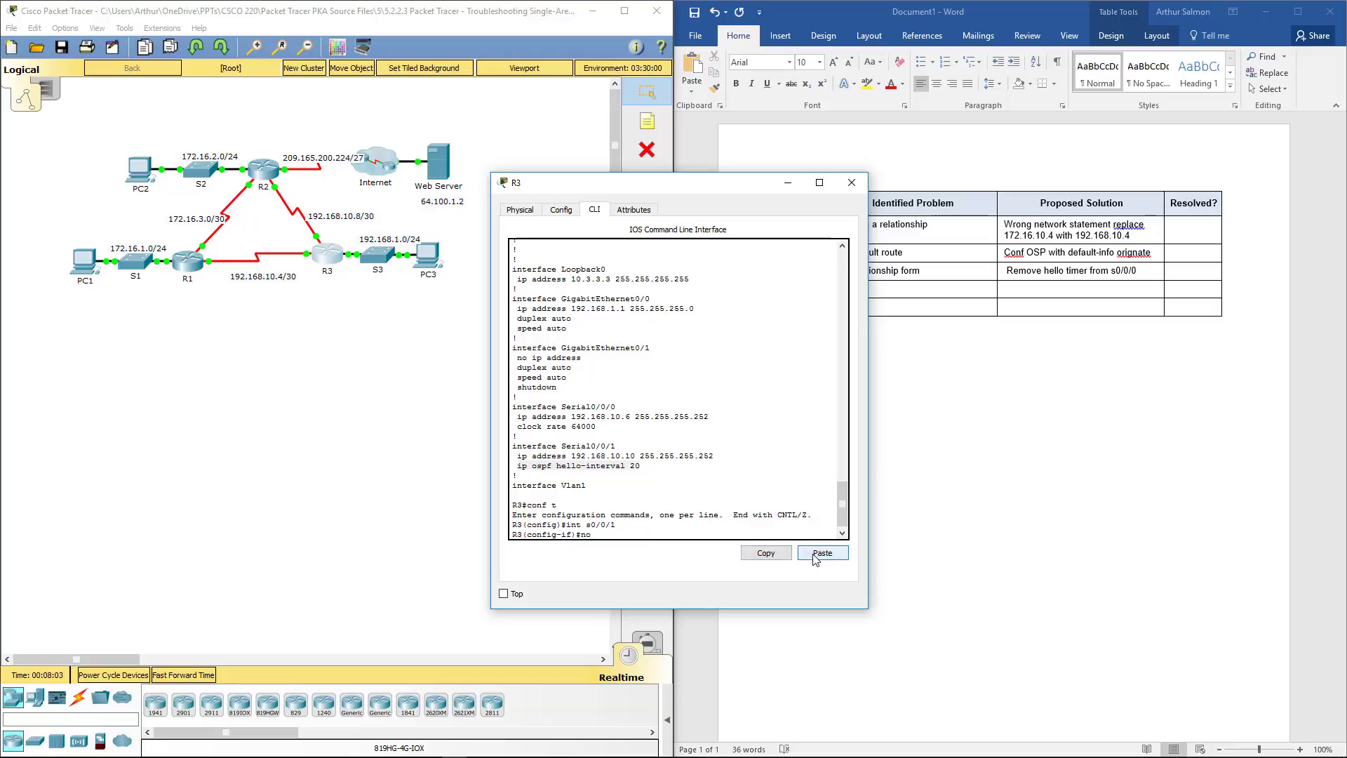
pyautogui.click(814, 553)
pyautogui.press('Return')
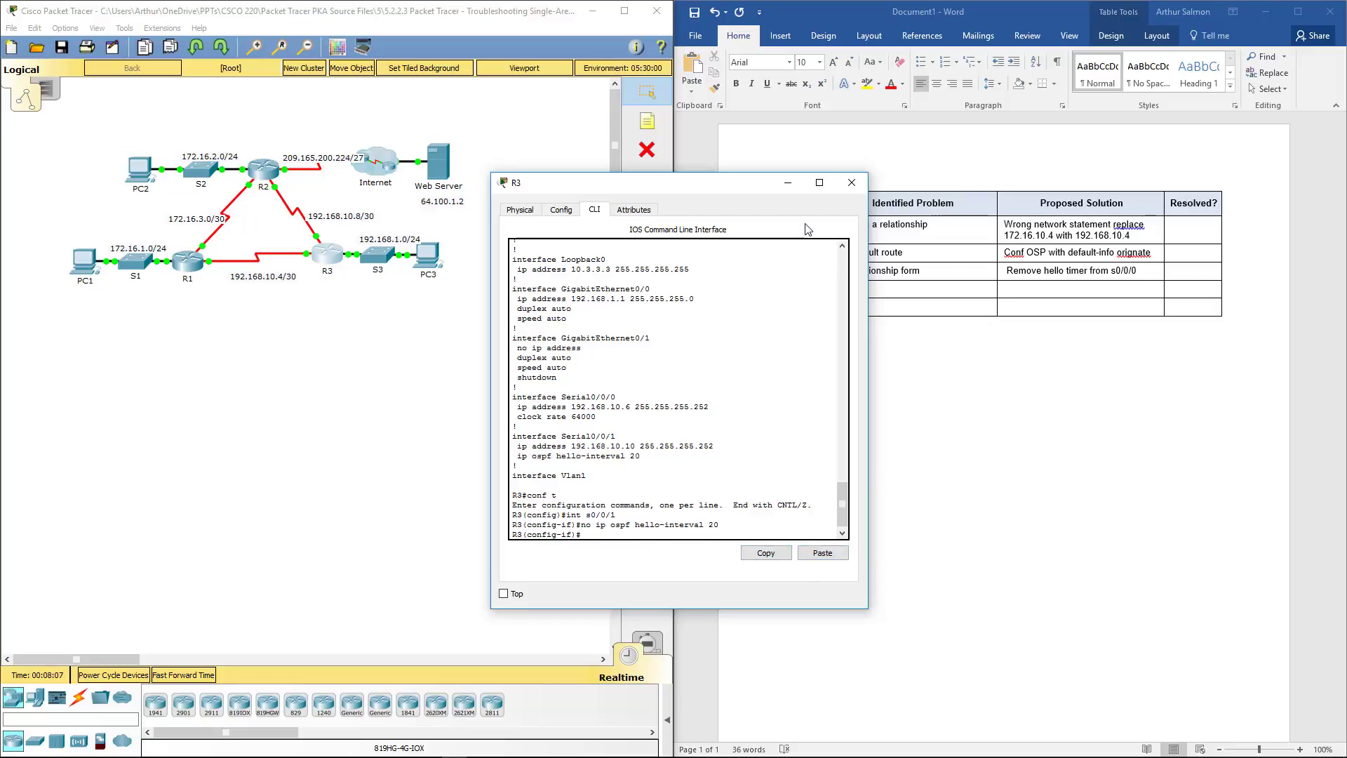
# Exit configuration mode and confirm R3 lists 10.1.1.1 and 10.2.2.2 as FULL OSPF neighbors
pyautogui.write('end')
pyautogui.press('Return')
pyautogui.press('Return')
pyautogui.press('Return')
pyautogui.press('Return')
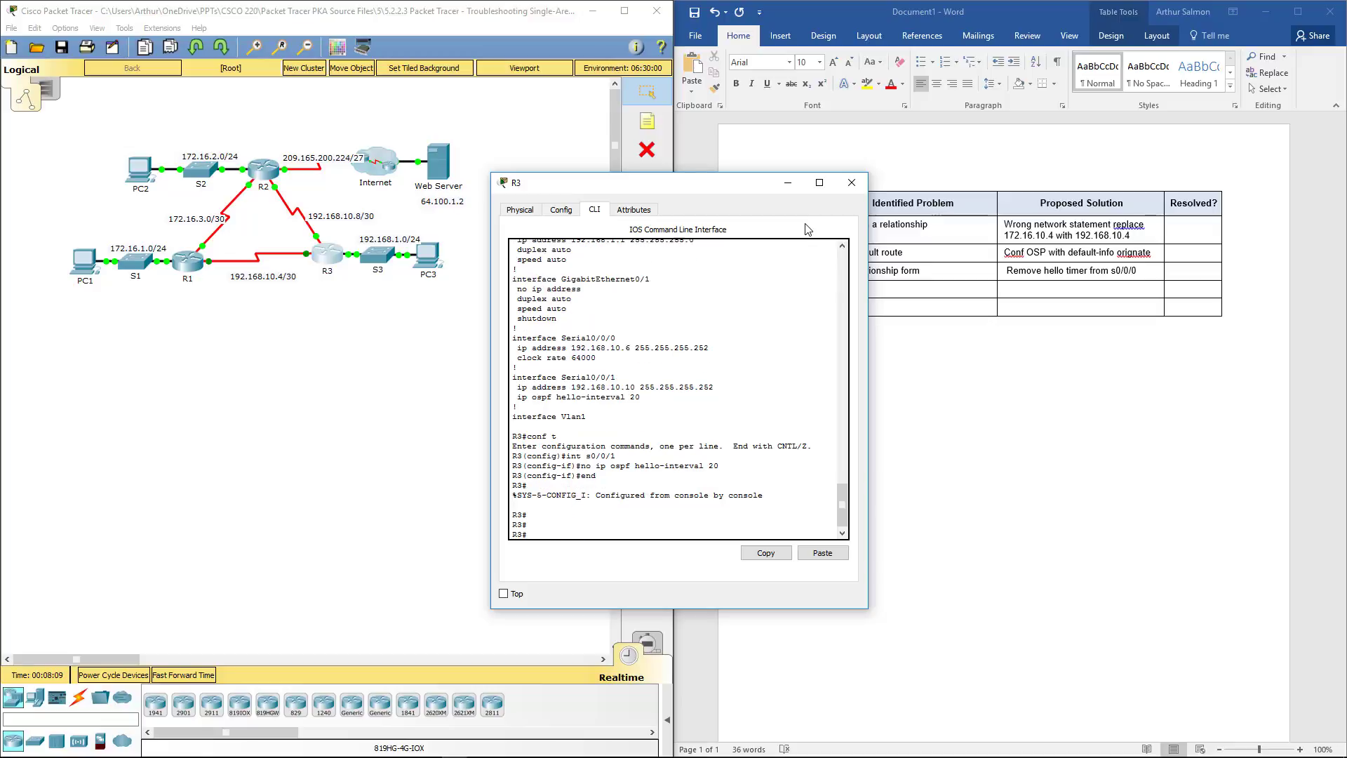
pyautogui.write('show run')
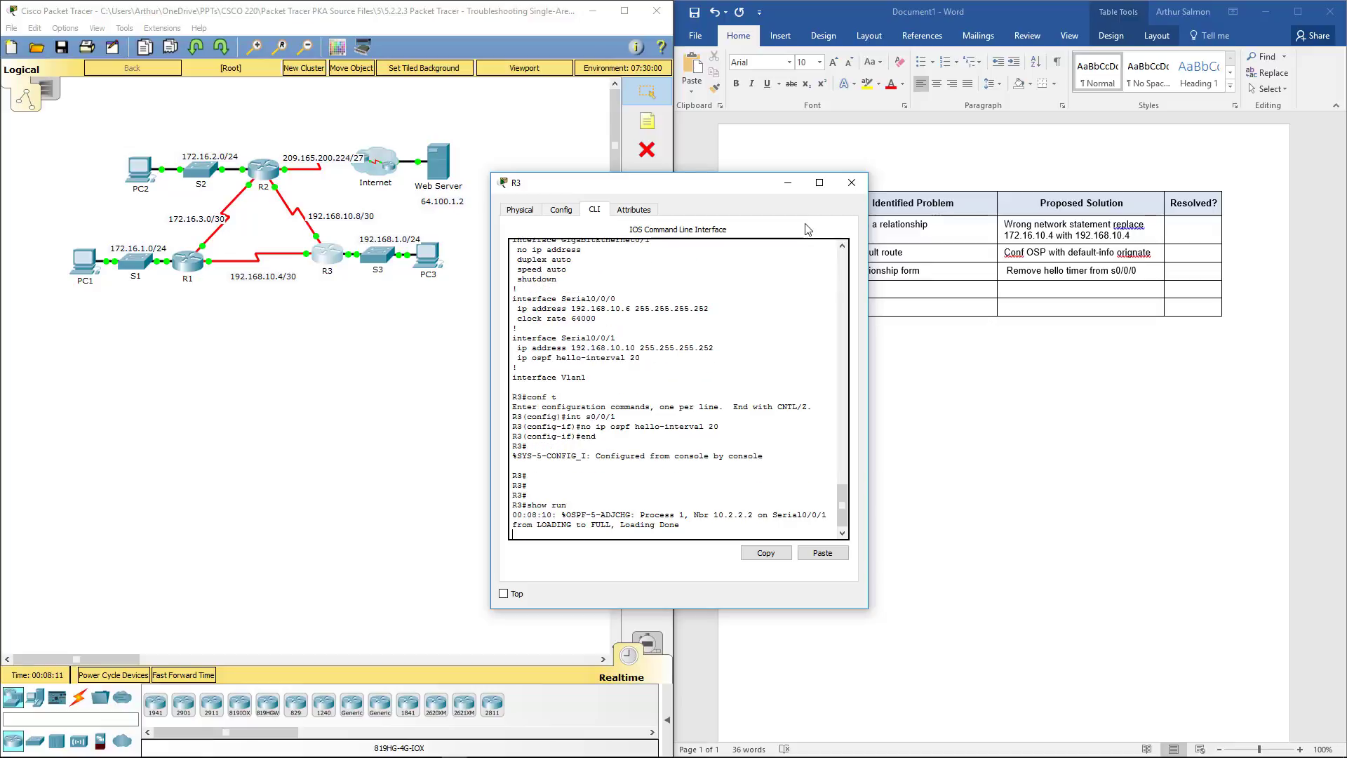
pyautogui.press('BackSpace')
pyautogui.press('BackSpace')
pyautogui.press('BackSpace')
pyautogui.press('BackSpace')
pyautogui.press('BackSpace')
pyautogui.press('BackSpace')
pyautogui.press('BackSpace')
pyautogui.press('BackSpace')
pyautogui.write('show ip ospf neighbor')
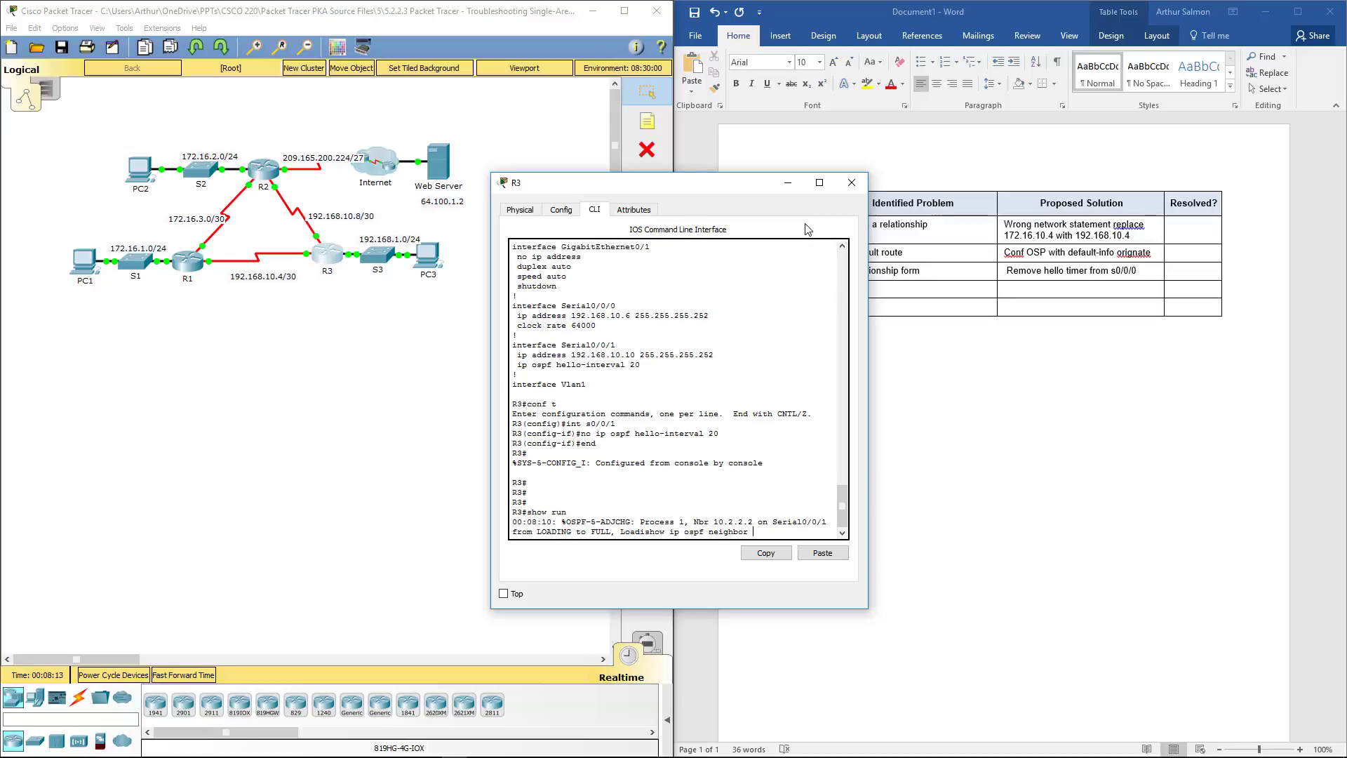
pyautogui.press('Return')
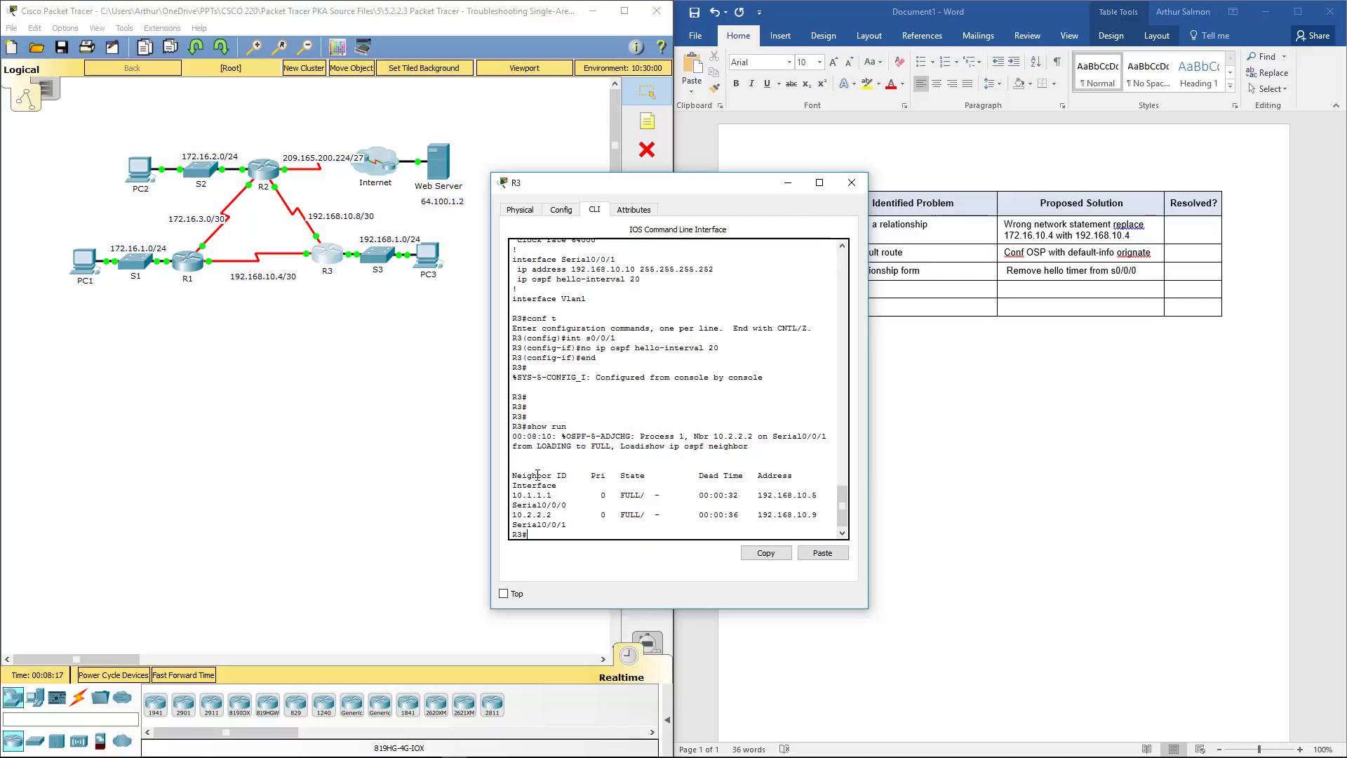
pyautogui.moveTo(527, 496); pyautogui.dragTo(815, 518)
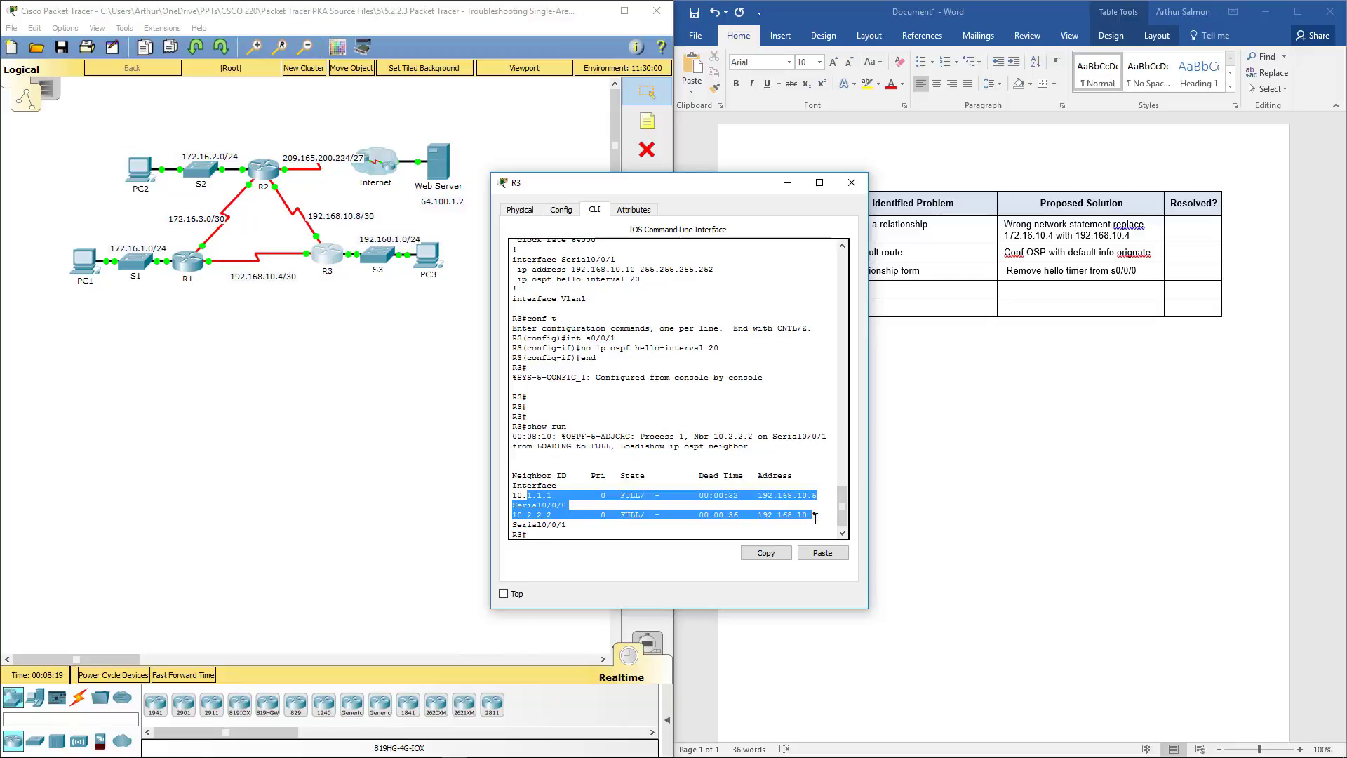